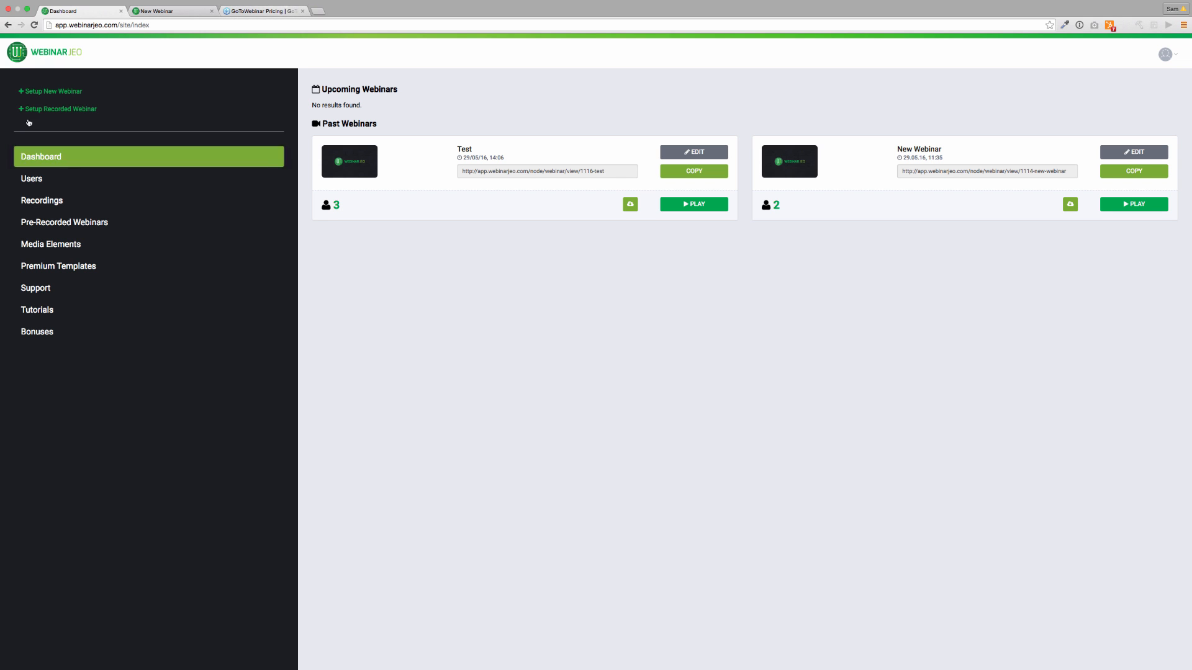
# Switch to the GoToWebinar pricing tab listing the Starter, Pro, Plus and Enterprise plans.
pyautogui.click(260, 11)
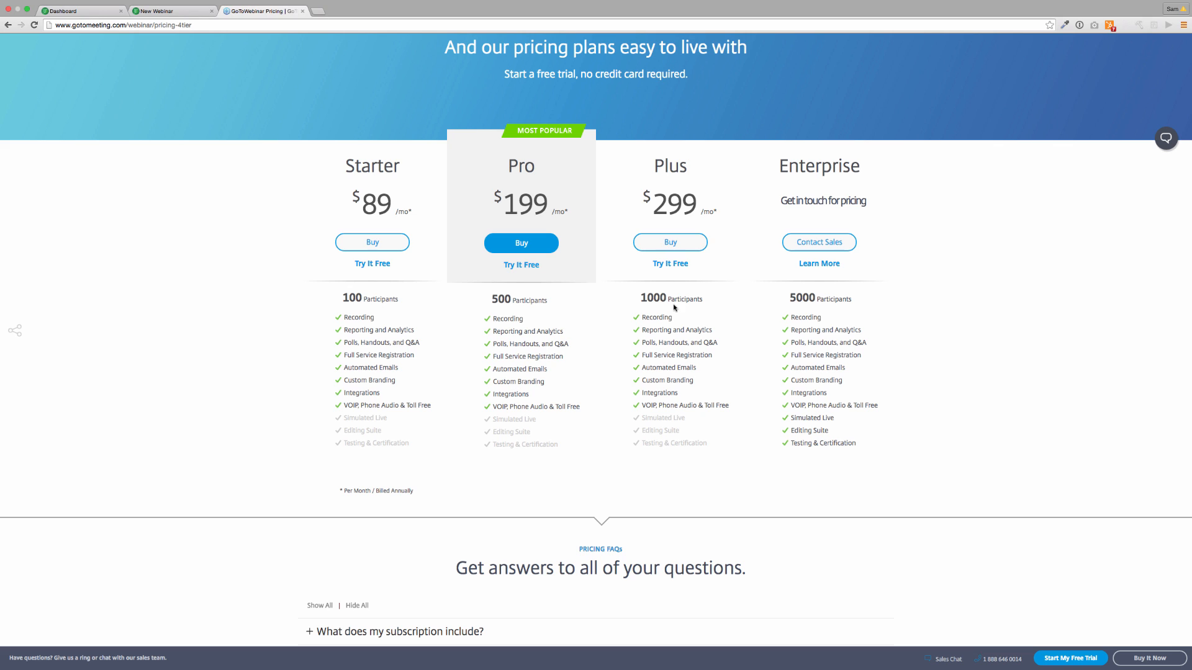
pyautogui.moveTo(650, 208); pyautogui.dragTo(700, 205)
pyautogui.click(714, 209)
pyautogui.moveTo(646, 203); pyautogui.dragTo(707, 204)
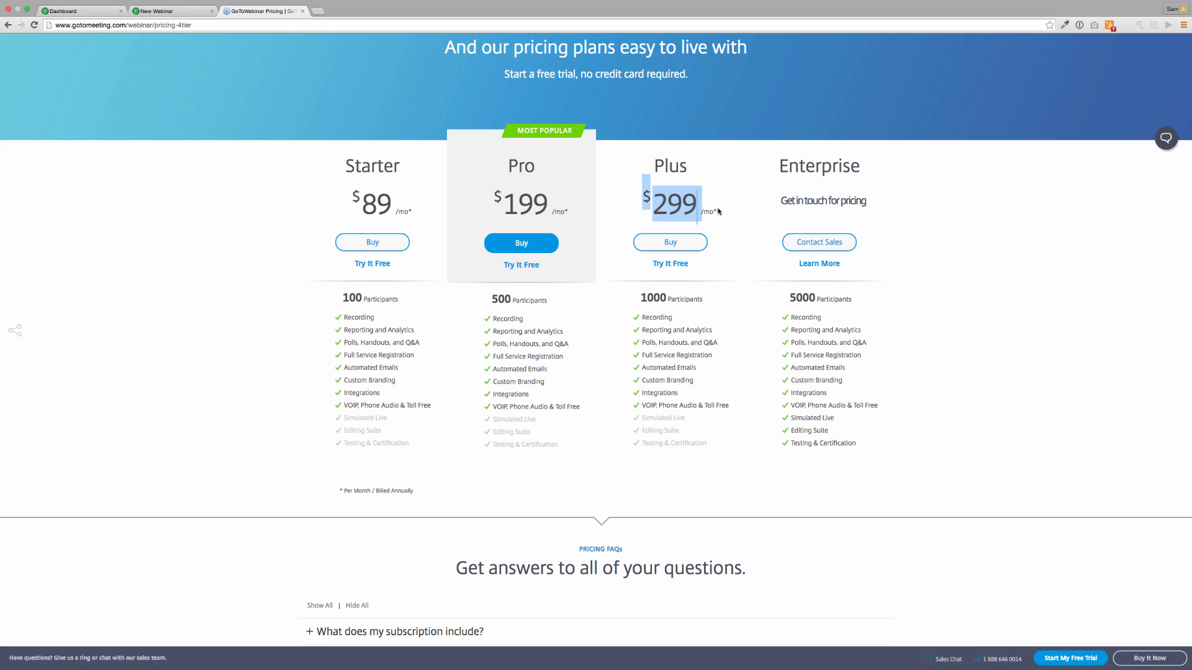
pyautogui.click(714, 211)
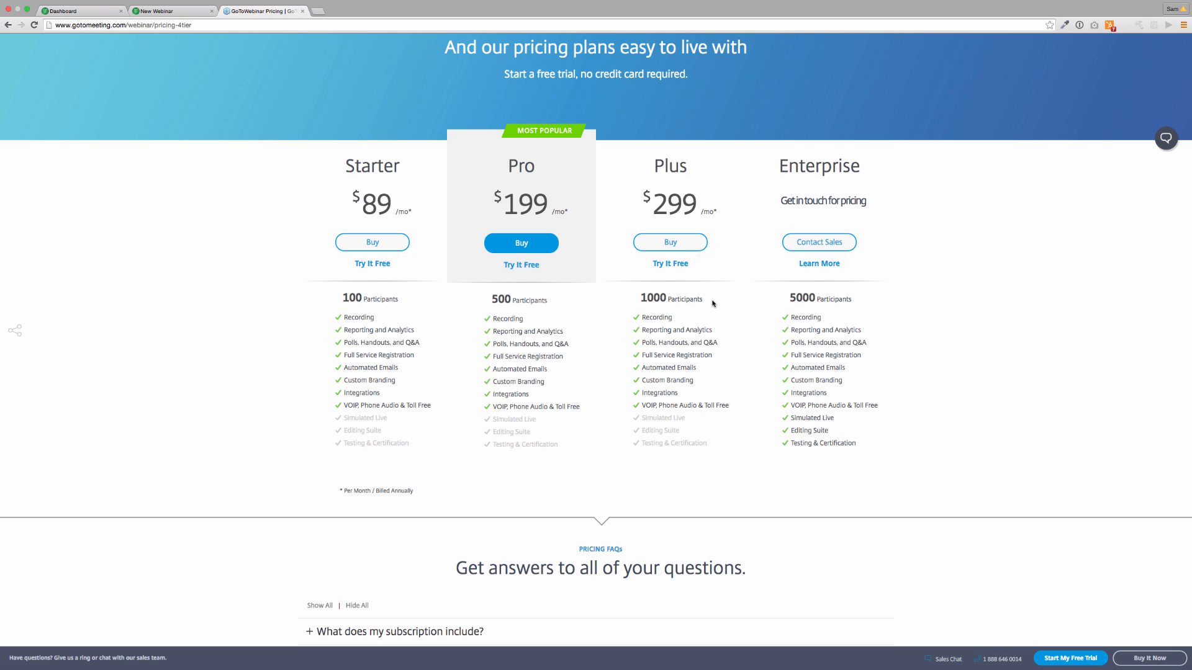
# Return to the WebinarJeo dashboard showing past webinars Test and New Webinar.
pyautogui.click(86, 11)
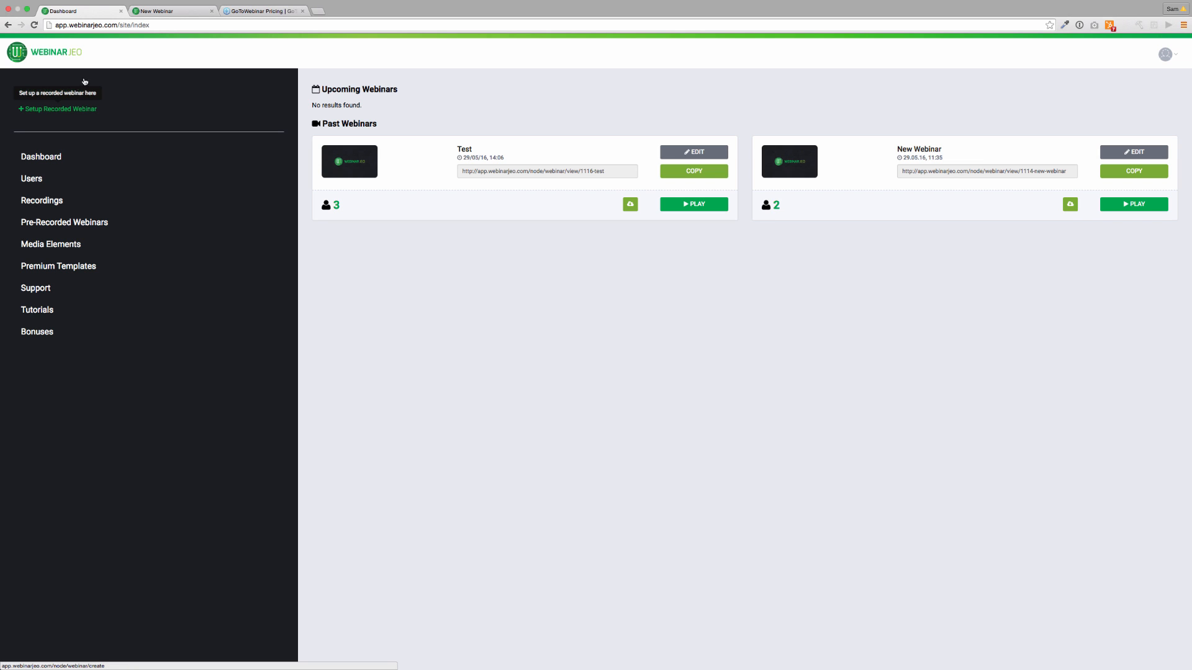
pyautogui.click(68, 92)
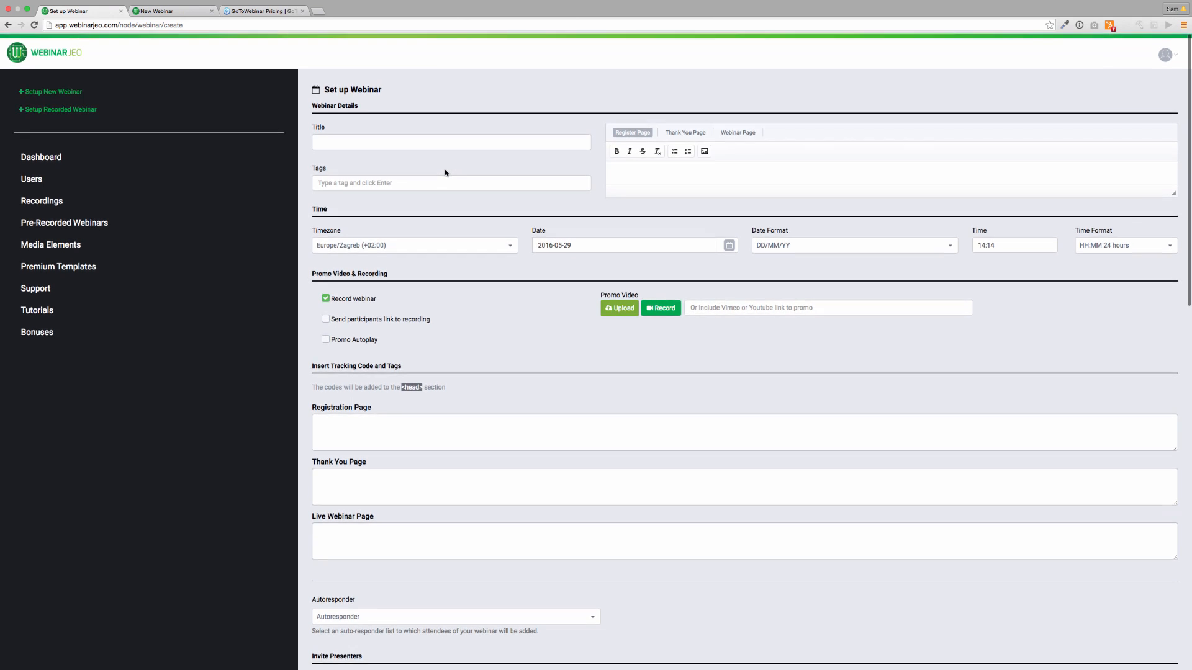
pyautogui.scroll(-10, 445, 170)
pyautogui.scroll(-10, 445, 169)
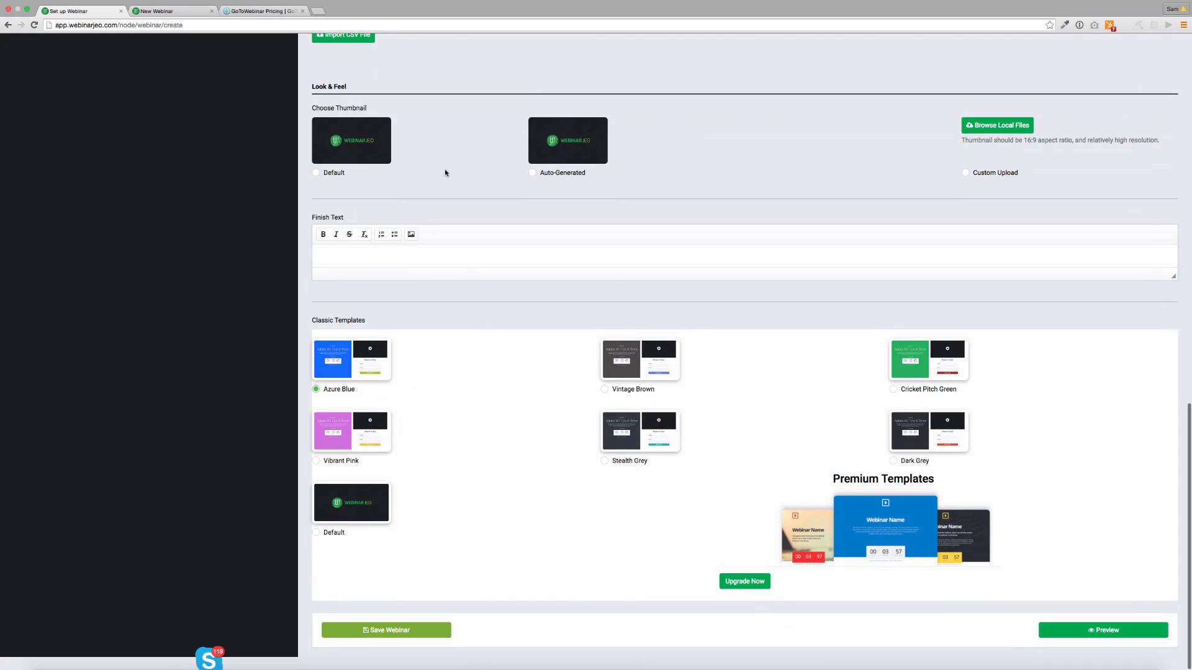
pyautogui.scroll(20, 445, 169)
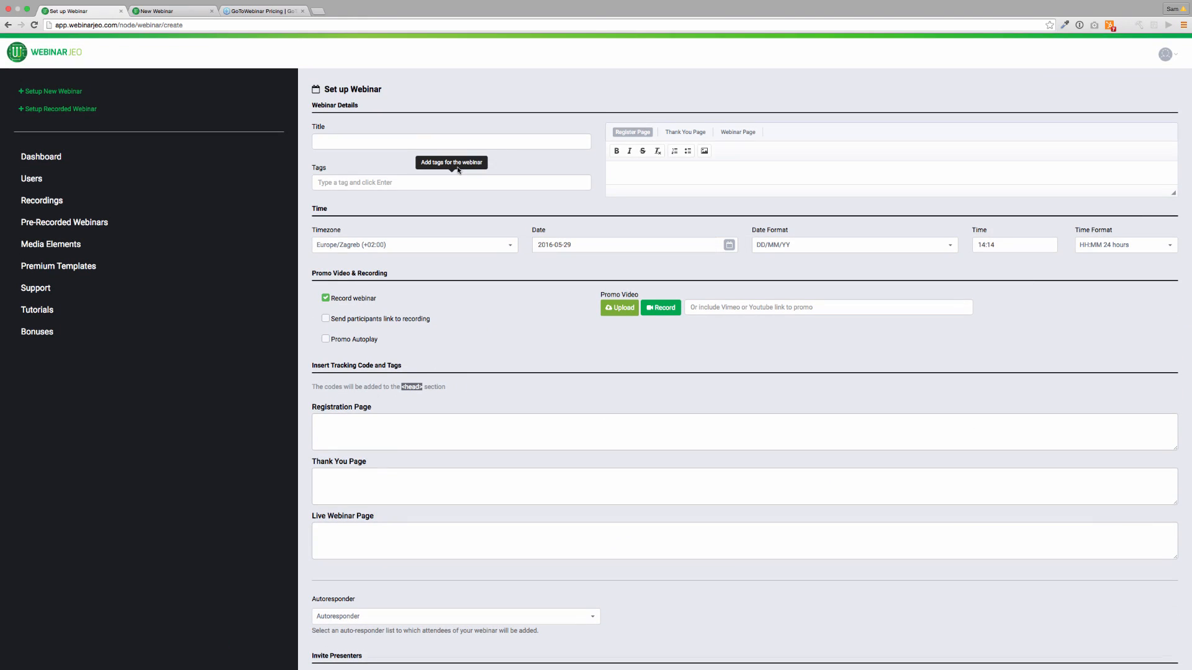
pyautogui.moveTo(1167, 54)
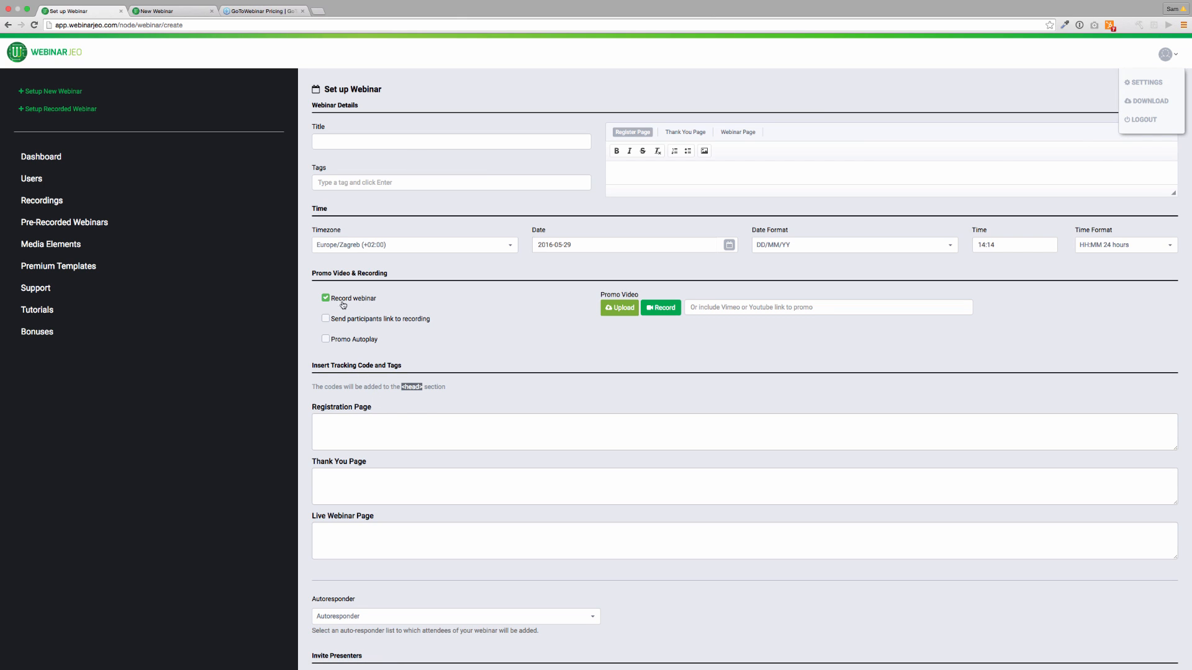
# In account Settings, start a new autoresponder with AWeber as the provider.
pyautogui.click(1145, 82)
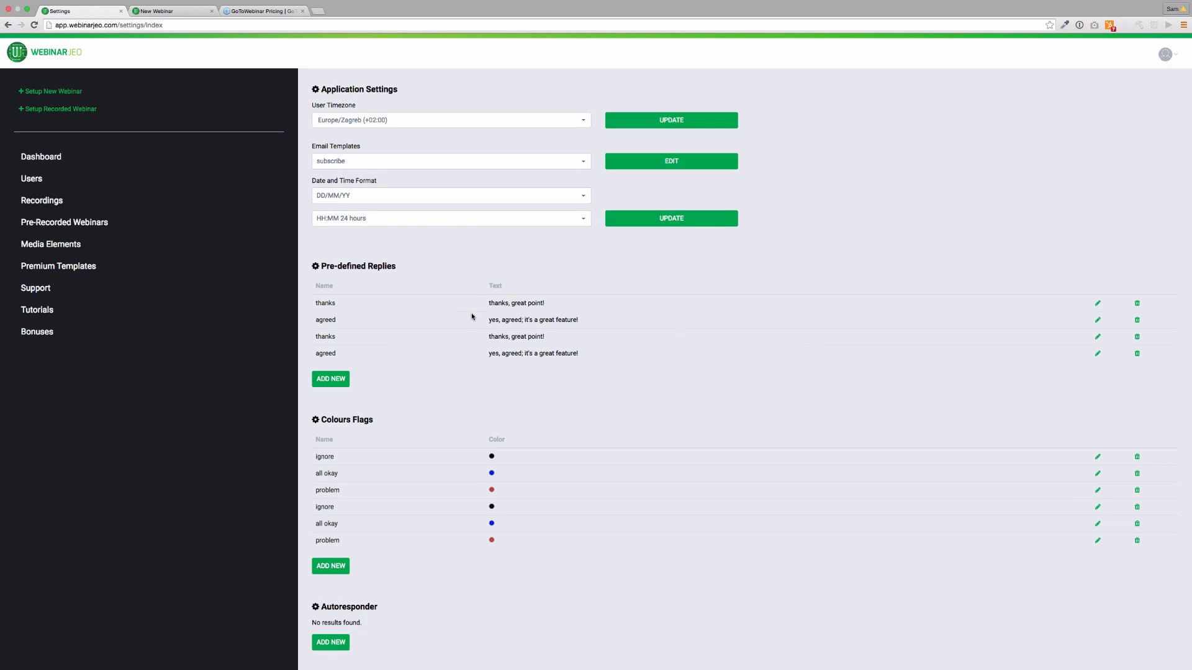
pyautogui.scroll(-1, 472, 316)
pyautogui.scroll(-5, 472, 316)
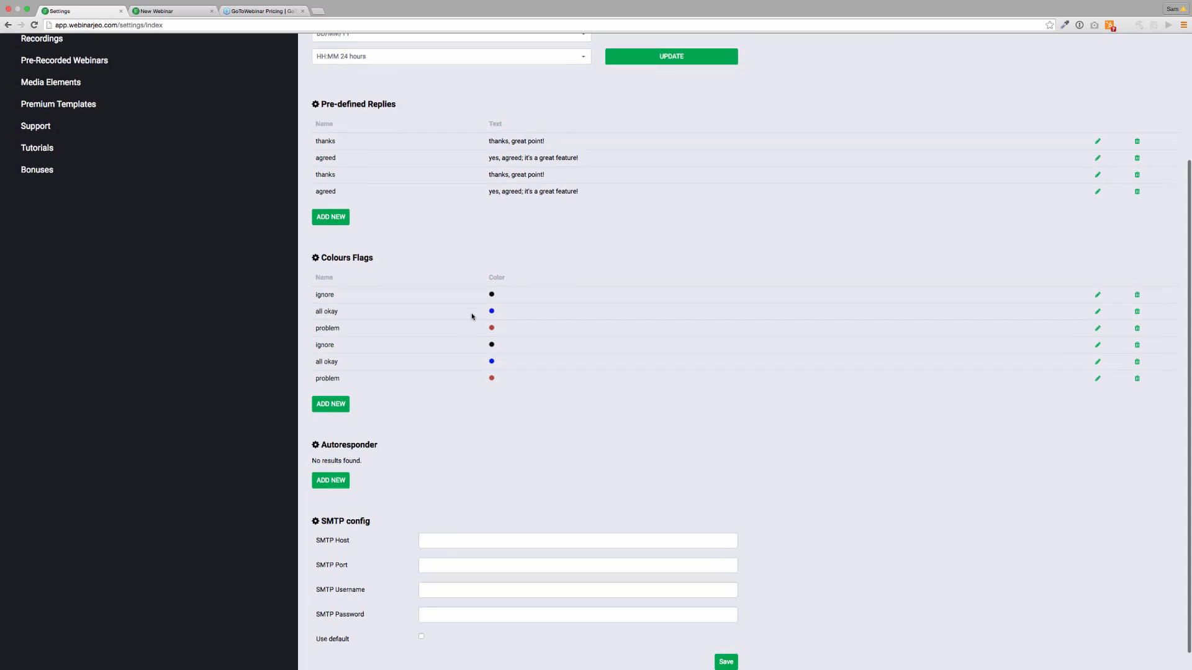
pyautogui.click(326, 467)
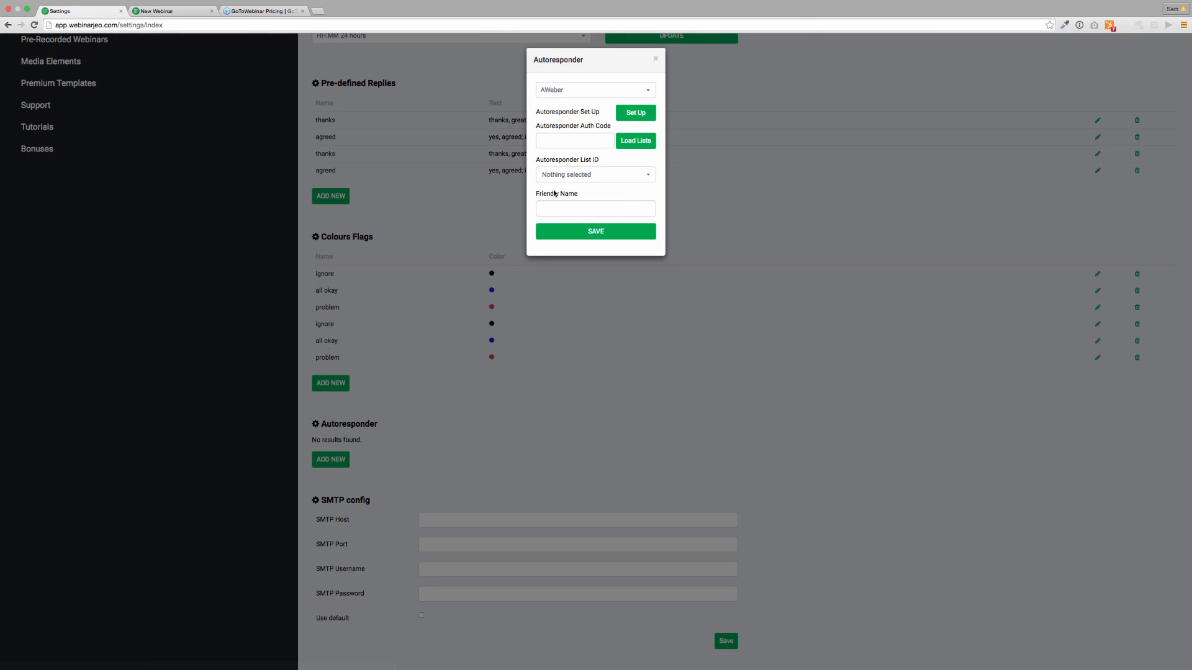
pyautogui.click(576, 178)
pyautogui.click(577, 141)
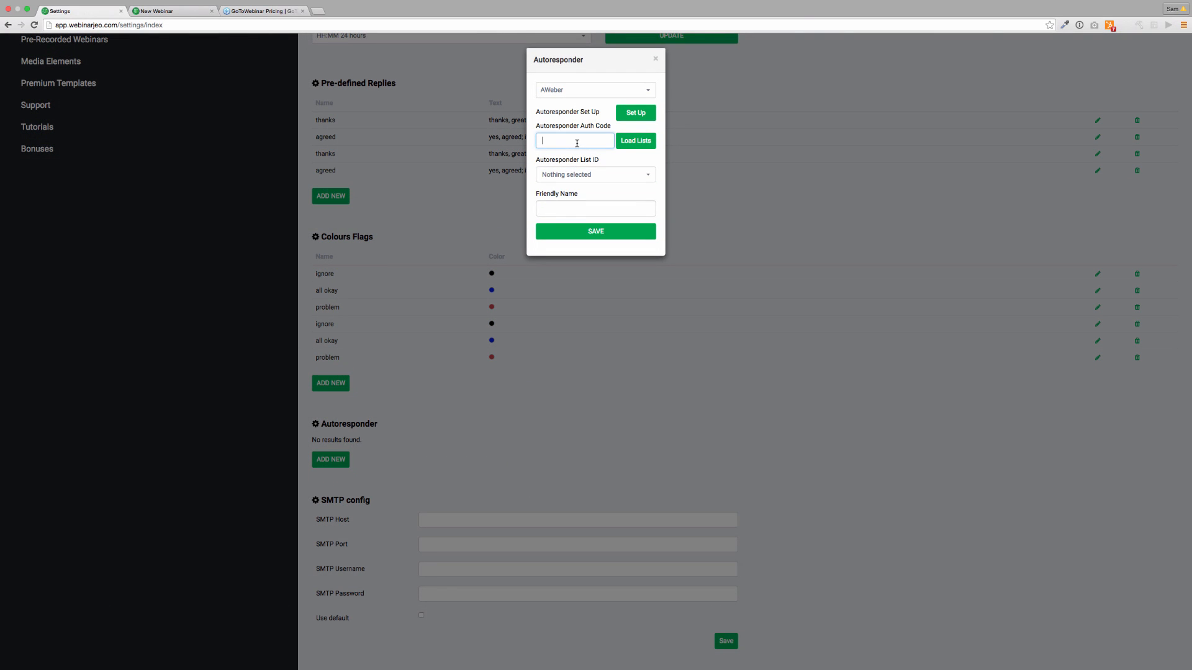
pyautogui.click(619, 95)
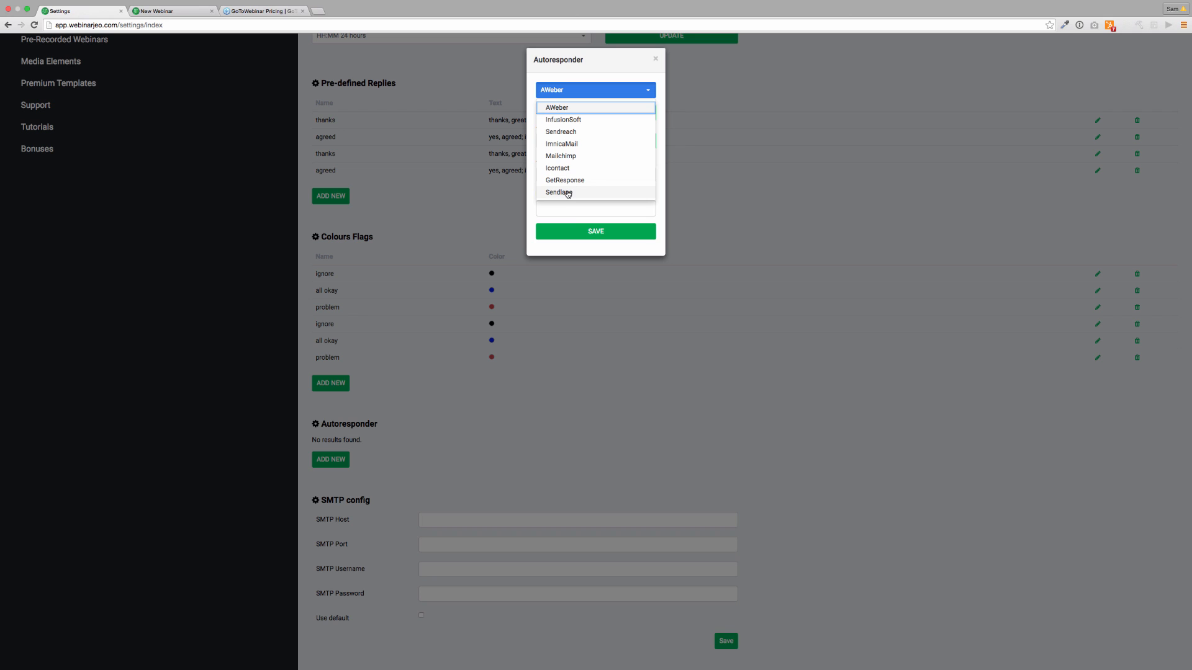
pyautogui.click(570, 110)
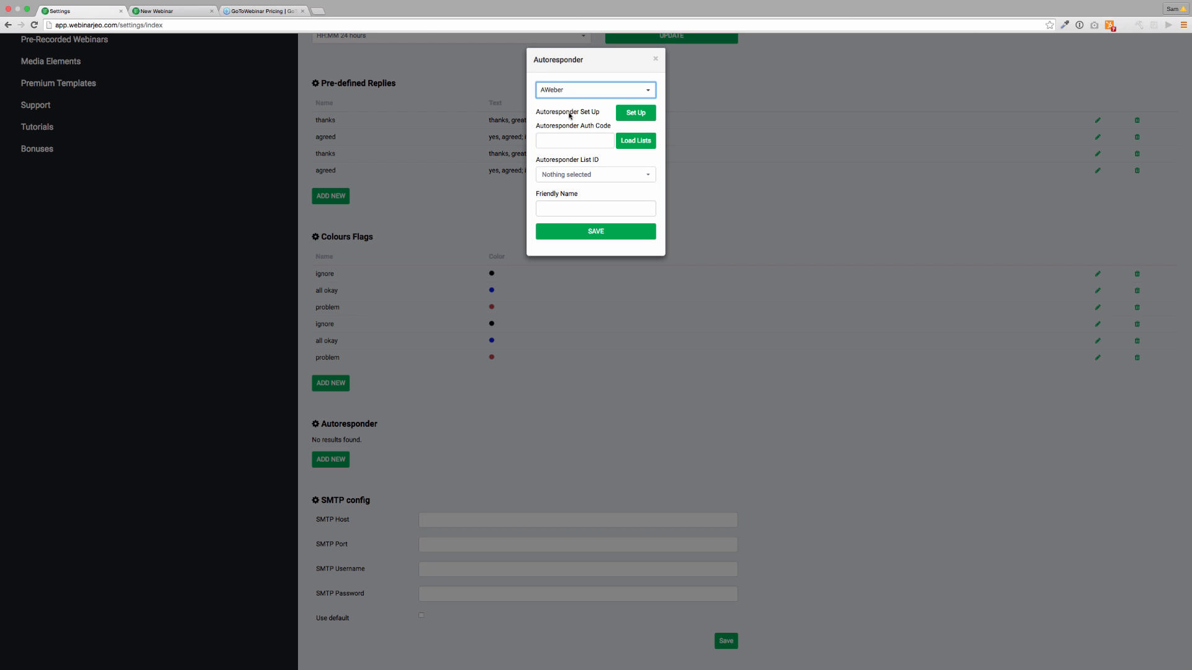
# Authorize WebinarJeo in AWeber and copy the resulting authorization code.
pyautogui.click(579, 138)
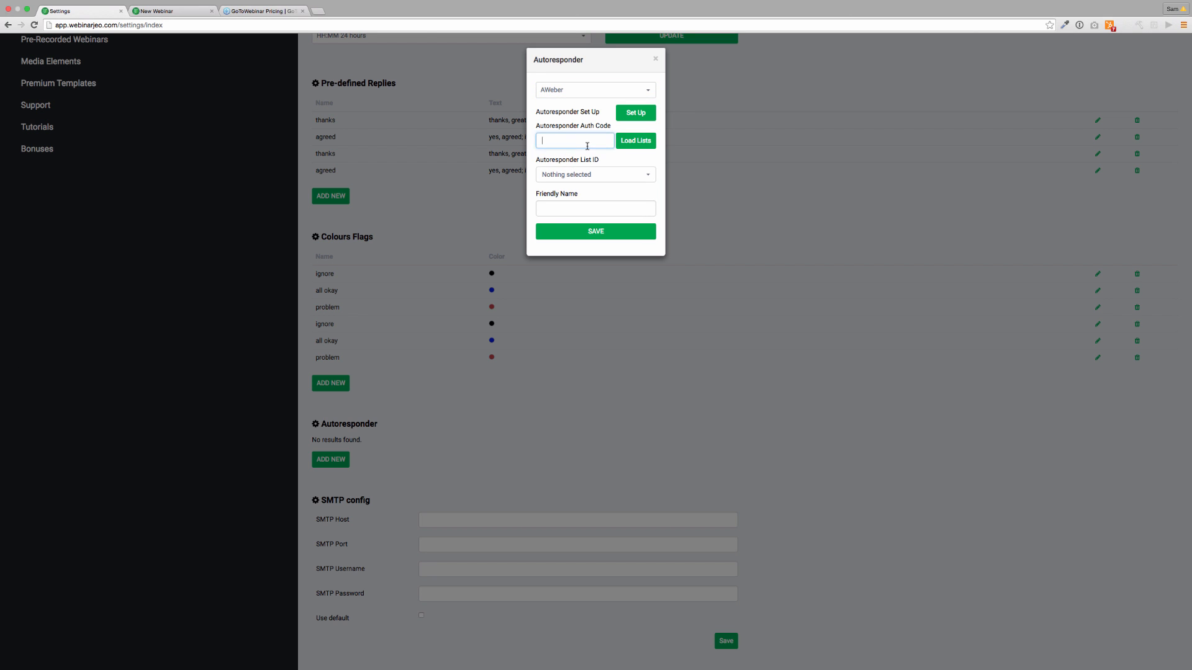
pyautogui.click(631, 138)
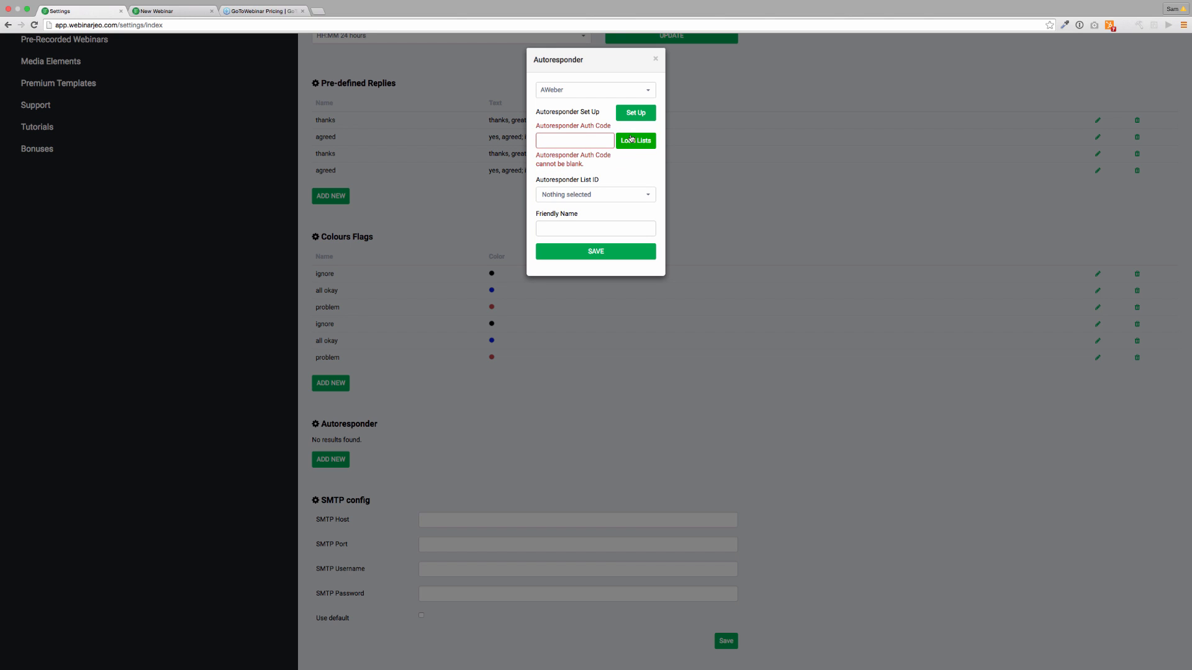
pyautogui.click(636, 115)
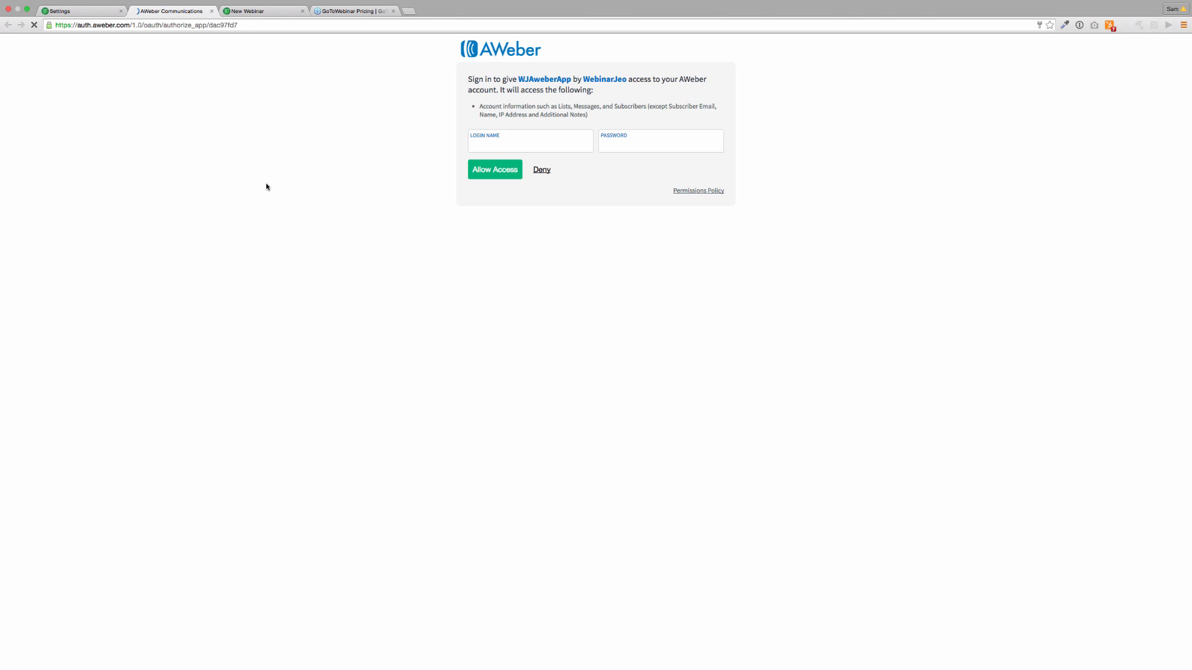
pyautogui.click(487, 166)
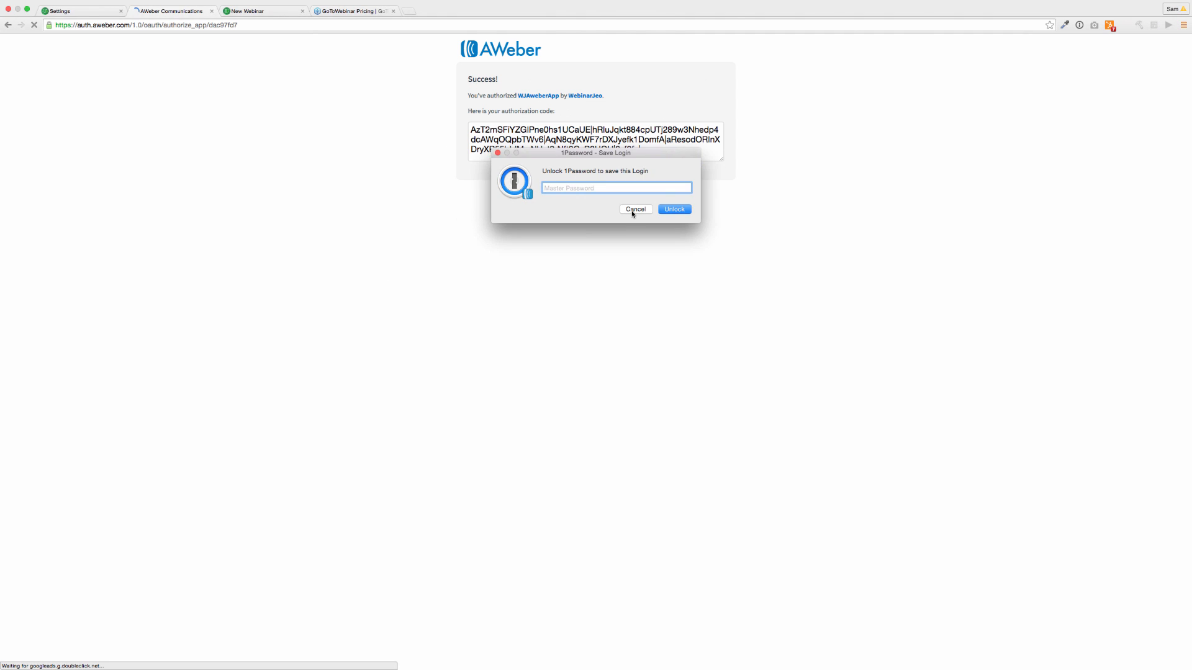
pyautogui.click(634, 208)
pyautogui.click(629, 145)
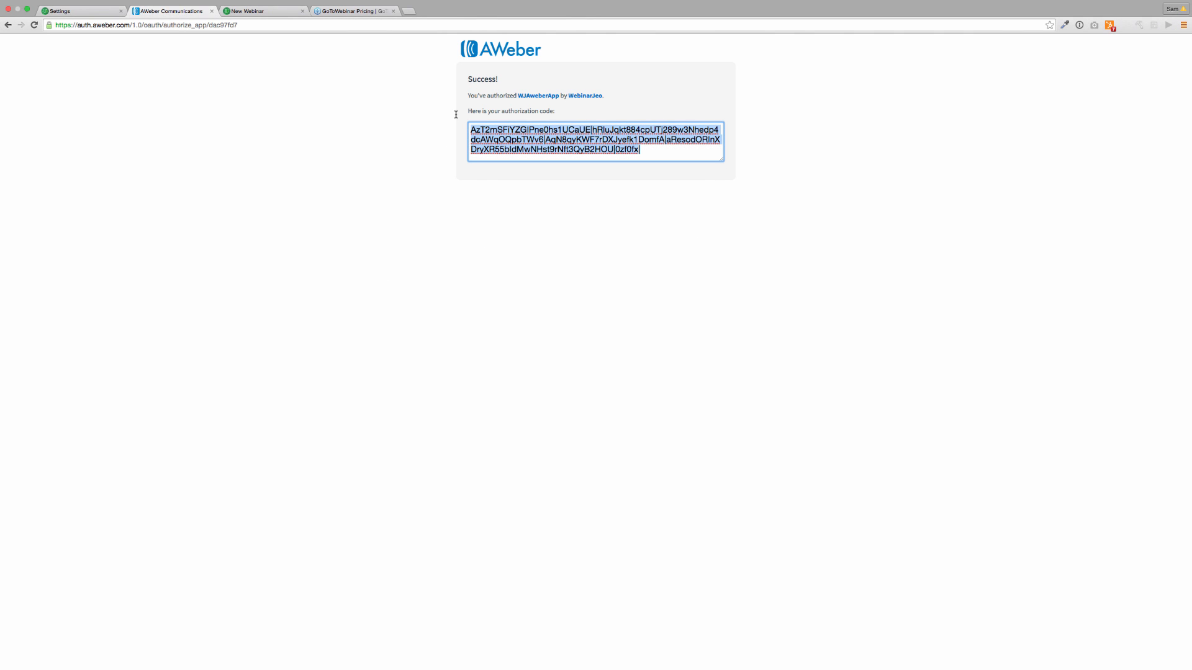
pyautogui.click(71, 13)
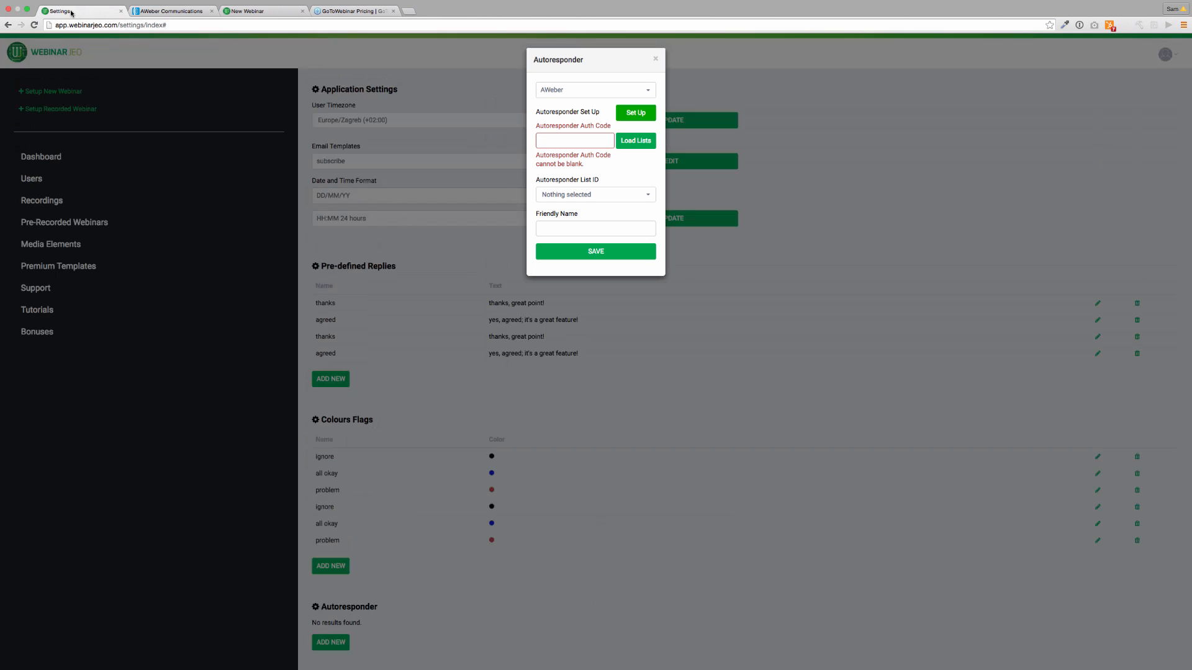
# Paste the AWeber code, pick the networkquake list, name it 'Webinar List Aweber' and save.
pyautogui.click(571, 141)
pyautogui.hotkey('ctrl', 'v')
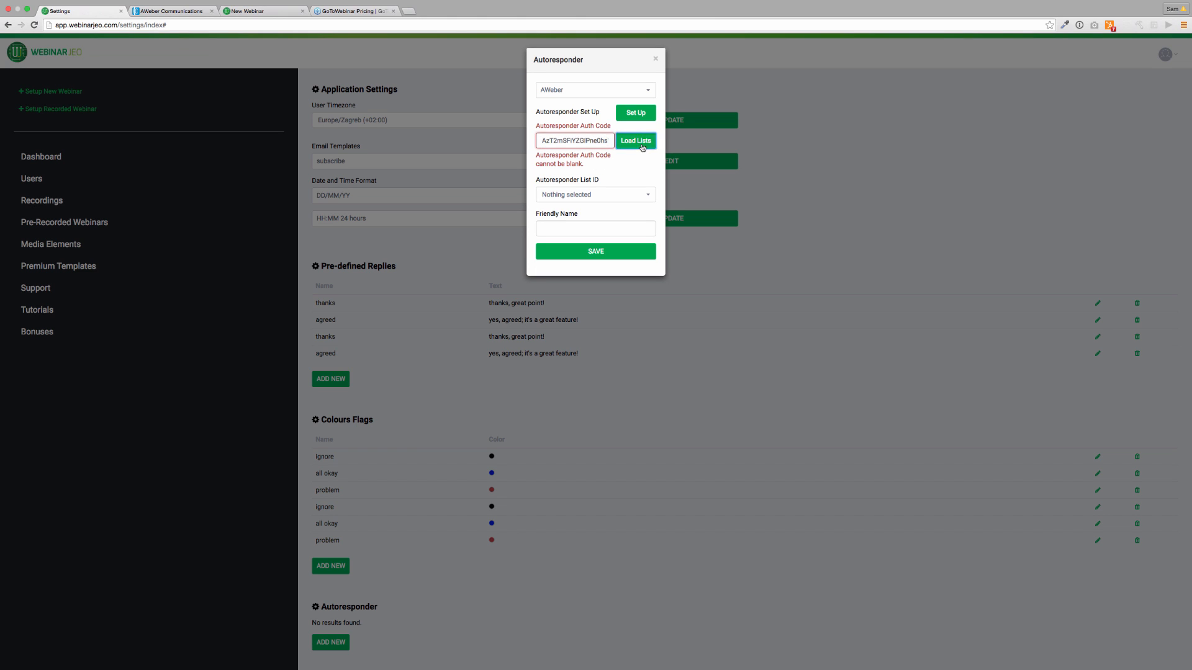
pyautogui.click(636, 141)
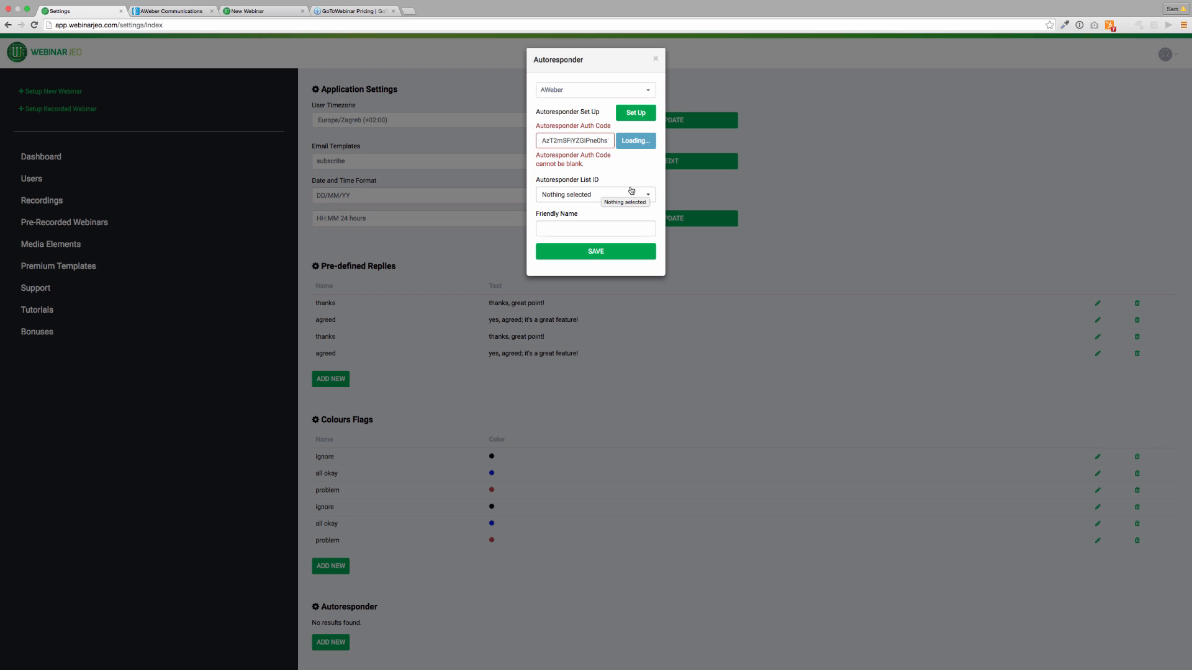
pyautogui.click(631, 176)
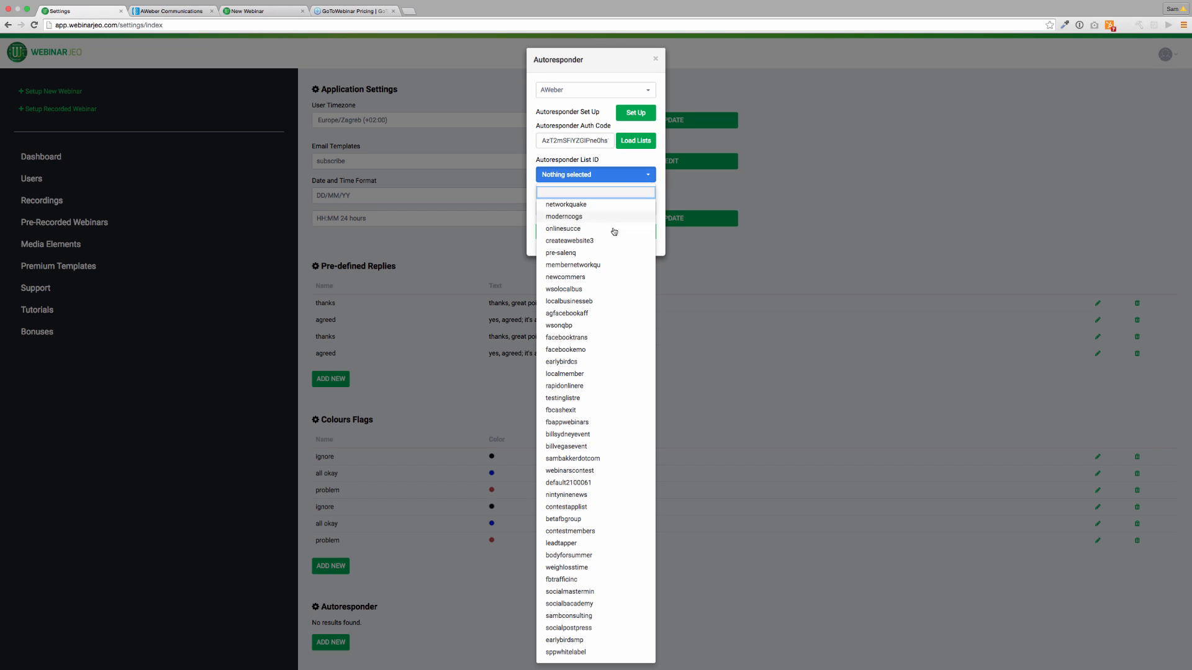
pyautogui.click(606, 204)
pyautogui.click(599, 212)
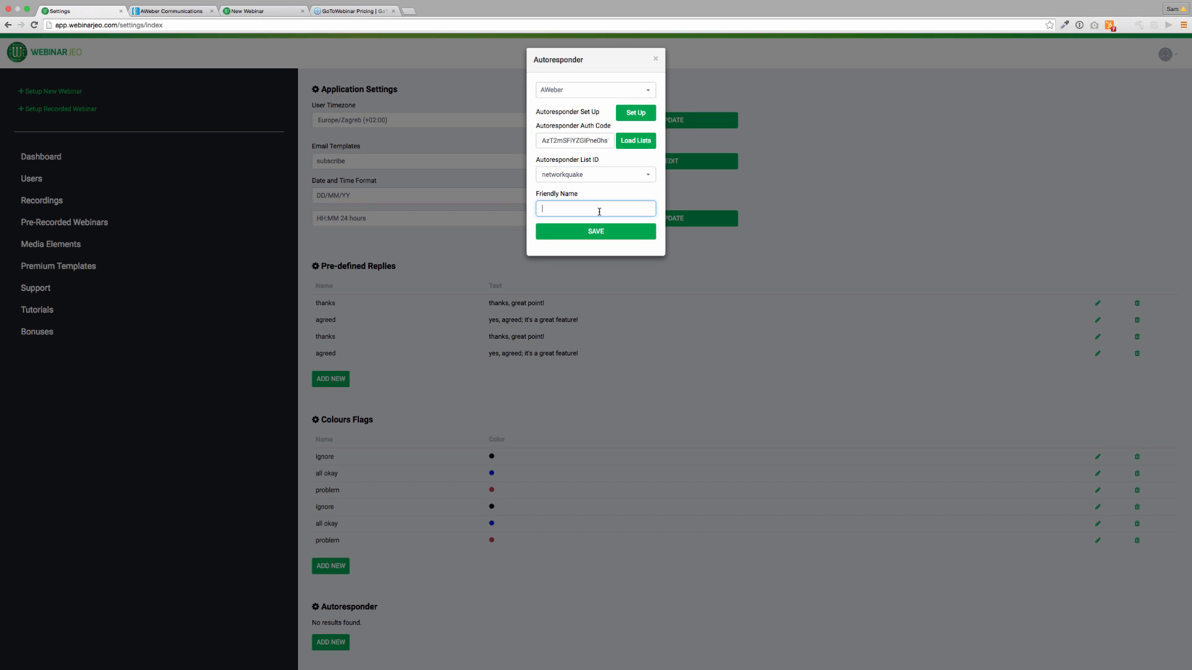
pyautogui.write('WebinarJE')
pyautogui.press('BackSpace')
pyautogui.press('BackSpace')
pyautogui.press('BackSpace')
pyautogui.press('BackSpace')
pyautogui.press('BackSpace')
pyautogui.press('BackSpace')
pyautogui.write('inar List Aweber')
pyautogui.click(604, 232)
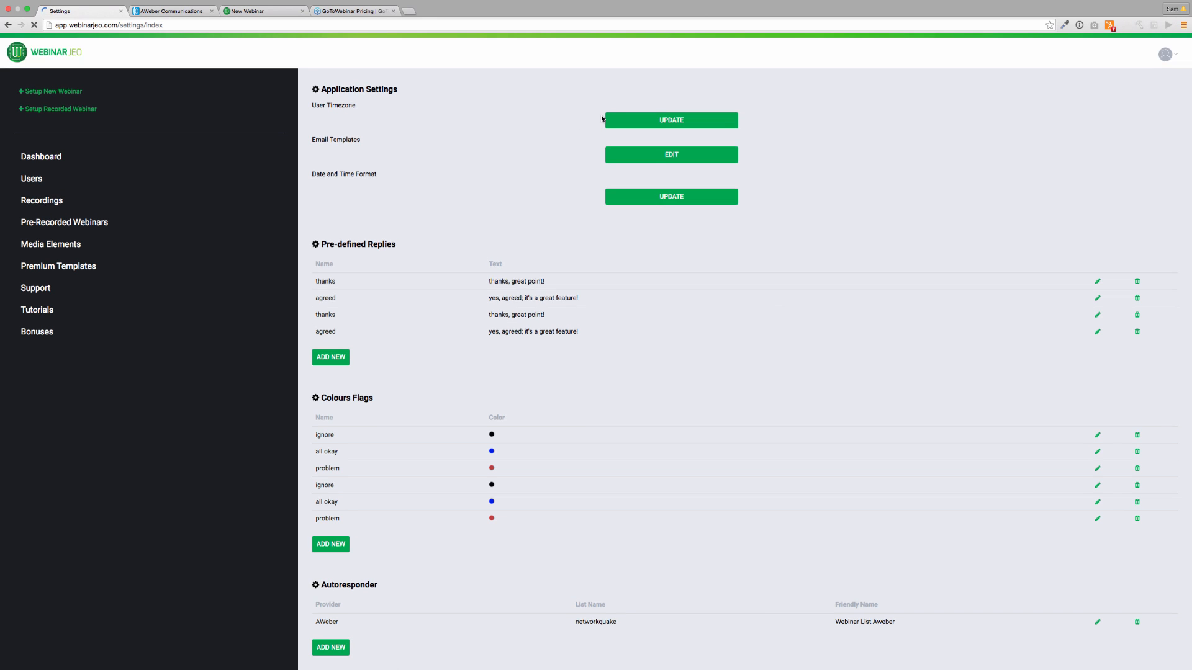
pyautogui.click(344, 126)
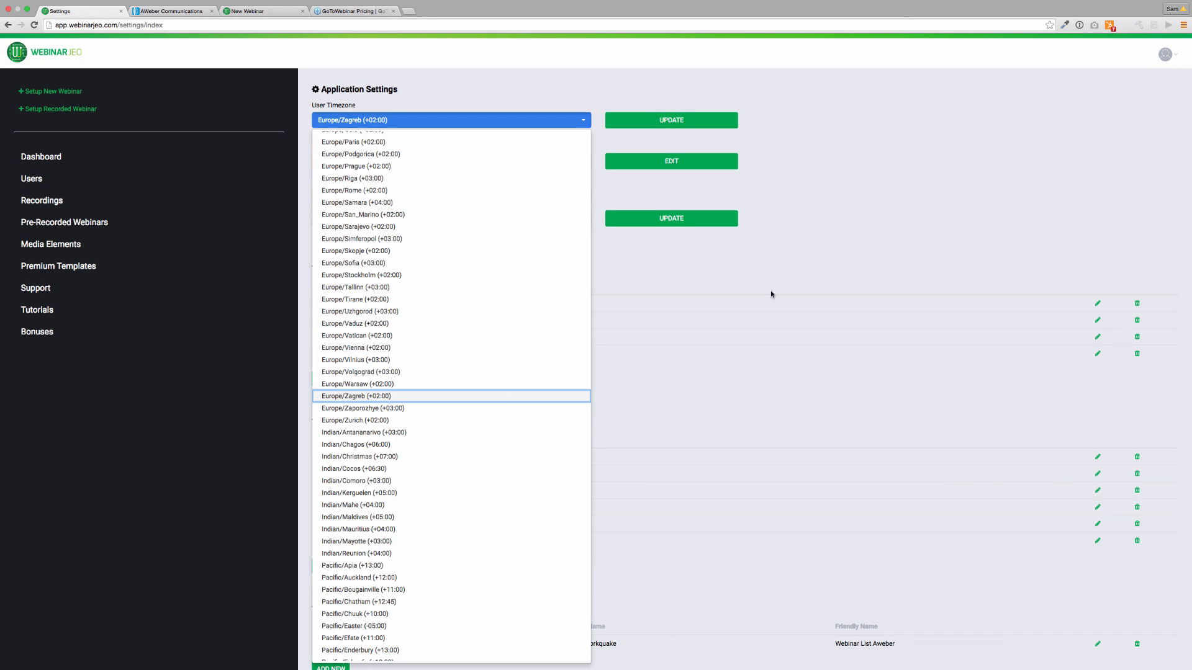
pyautogui.click(700, 284)
pyautogui.click(427, 162)
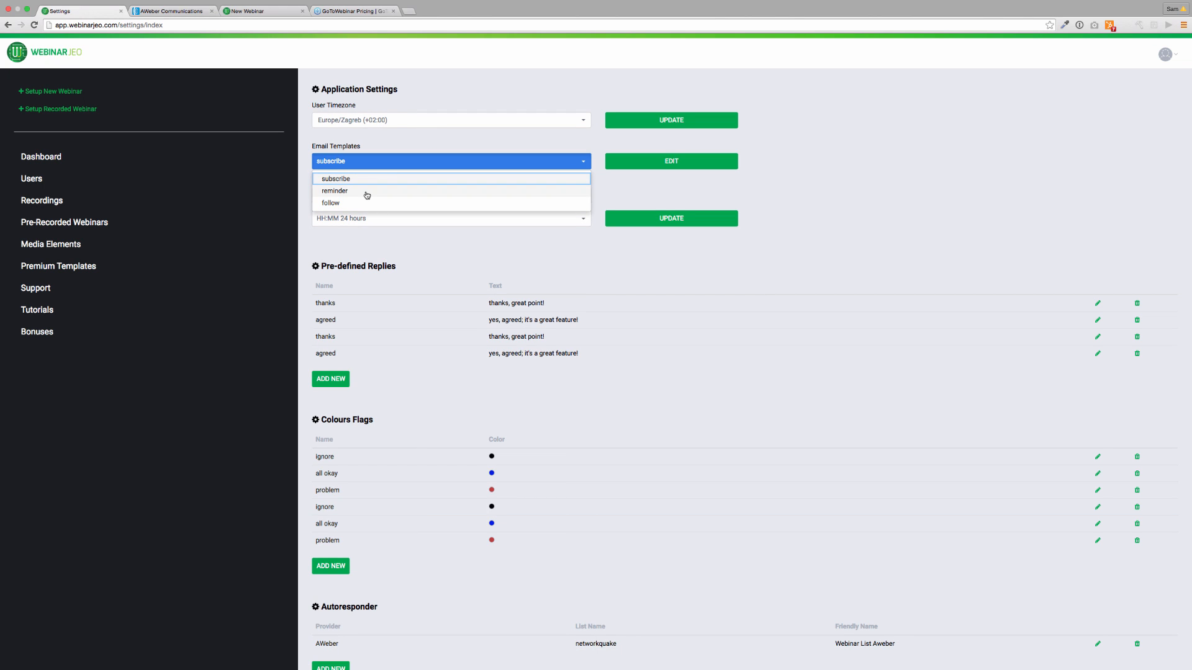
pyautogui.click(404, 177)
pyautogui.click(386, 197)
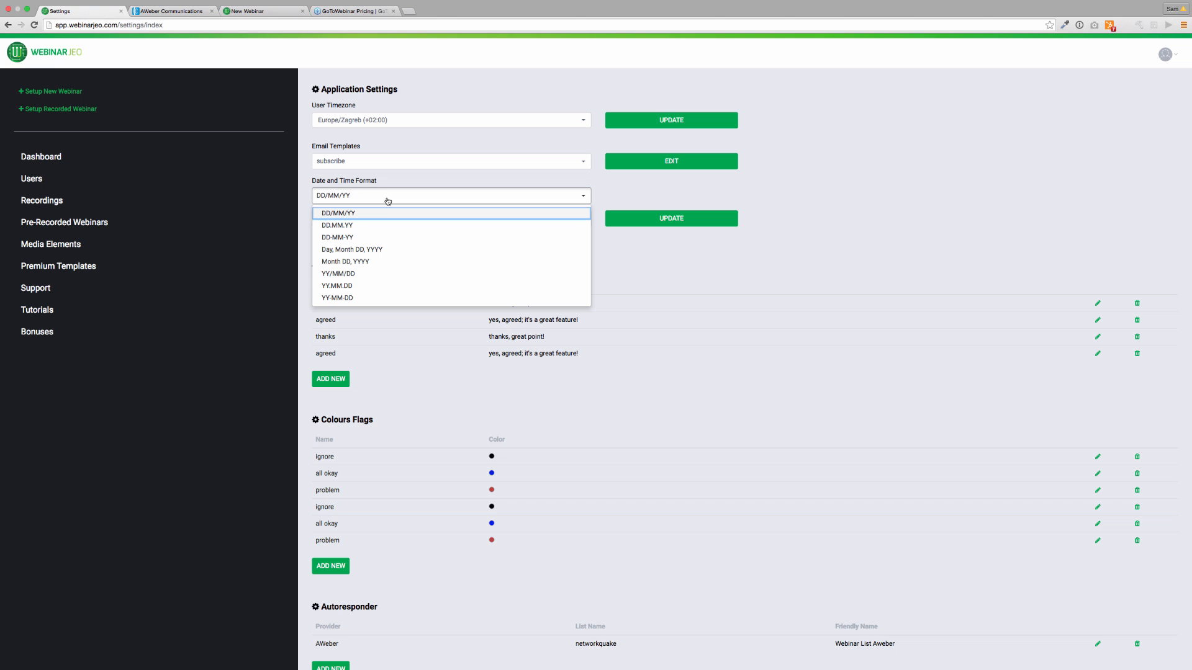
pyautogui.click(460, 169)
pyautogui.click(370, 246)
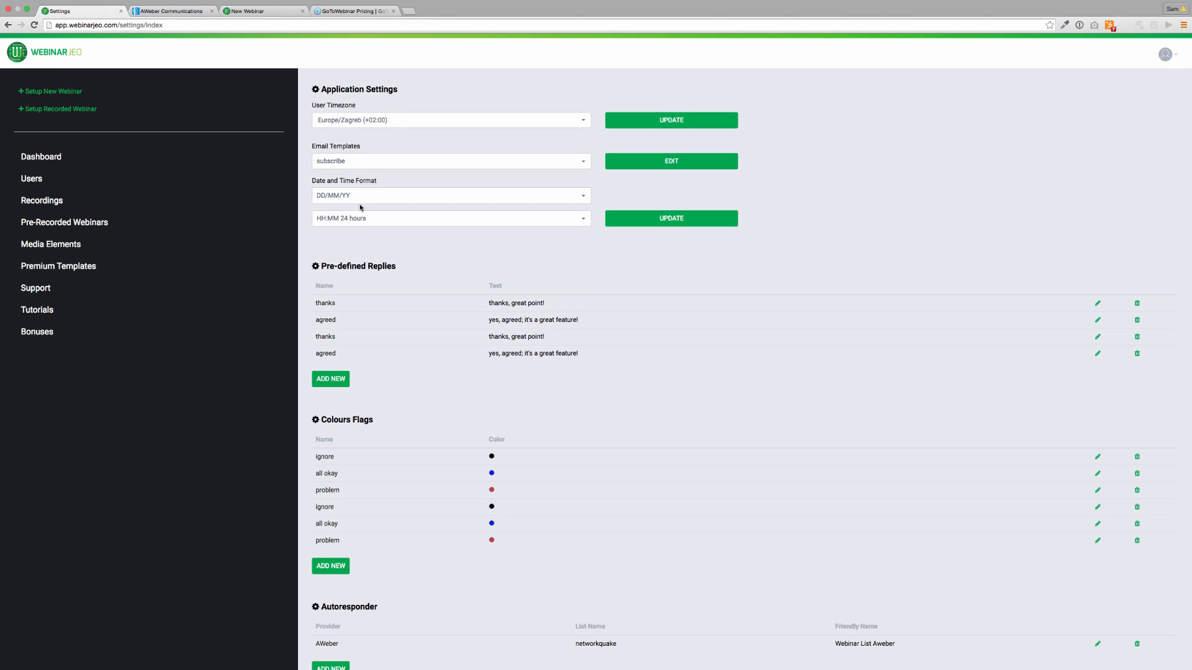
pyautogui.scroll(-3, 438, 263)
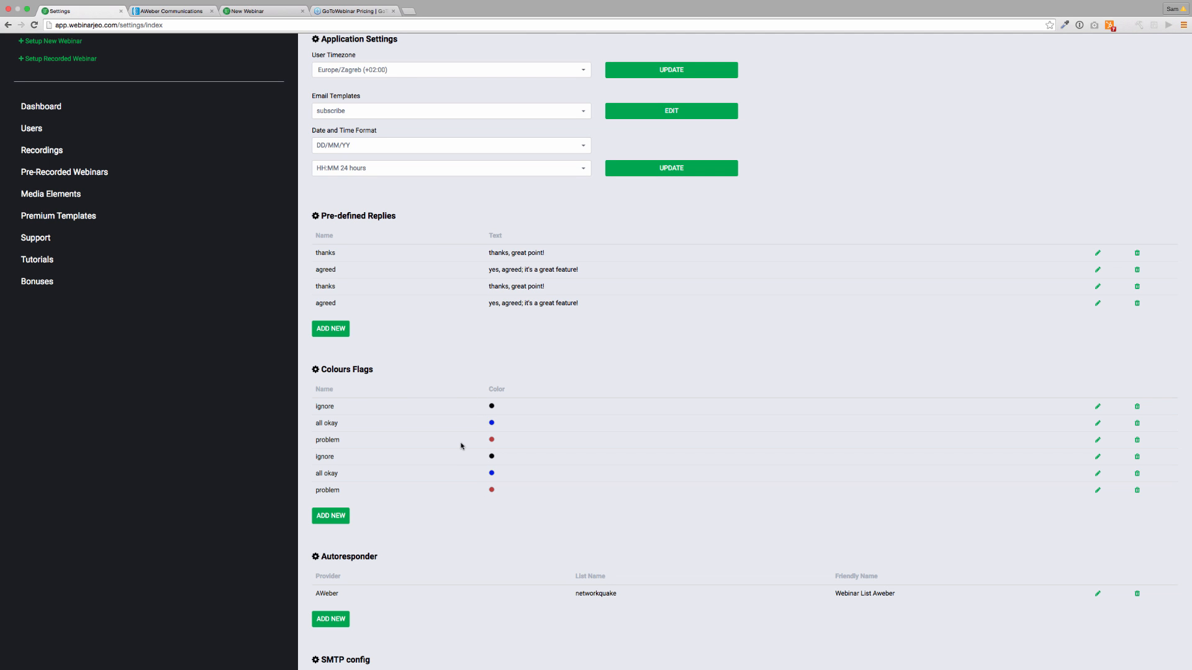
pyautogui.scroll(-5, 460, 441)
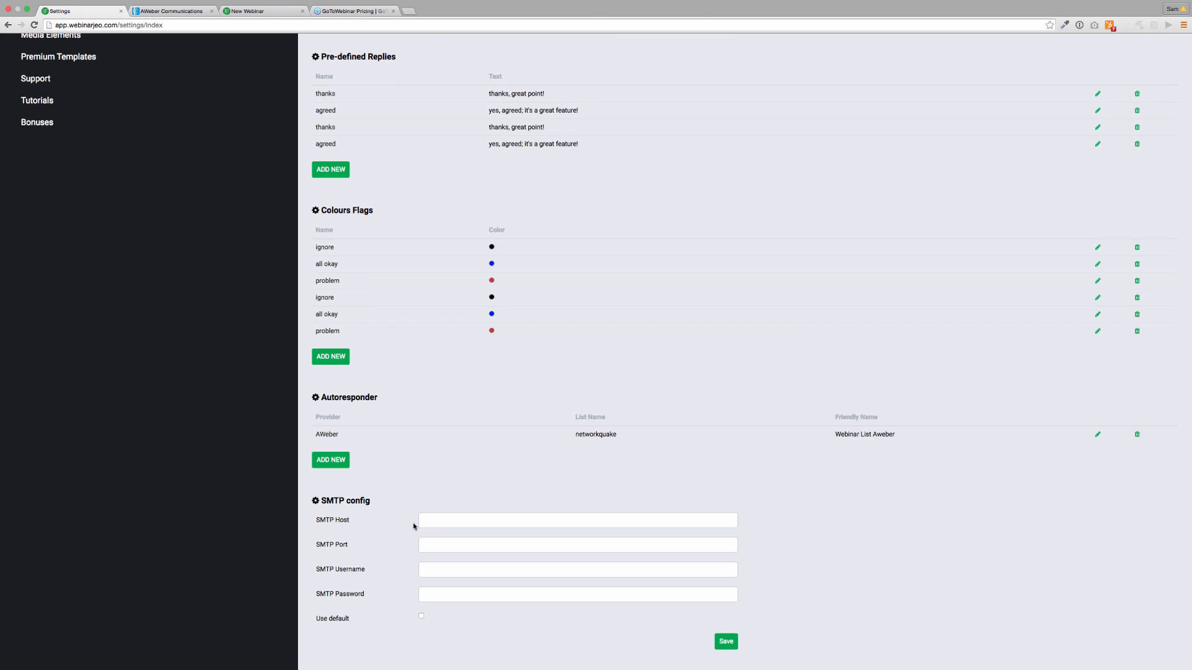
pyautogui.scroll(3, 412, 522)
pyautogui.scroll(-3, 412, 523)
pyautogui.scroll(5, 378, 530)
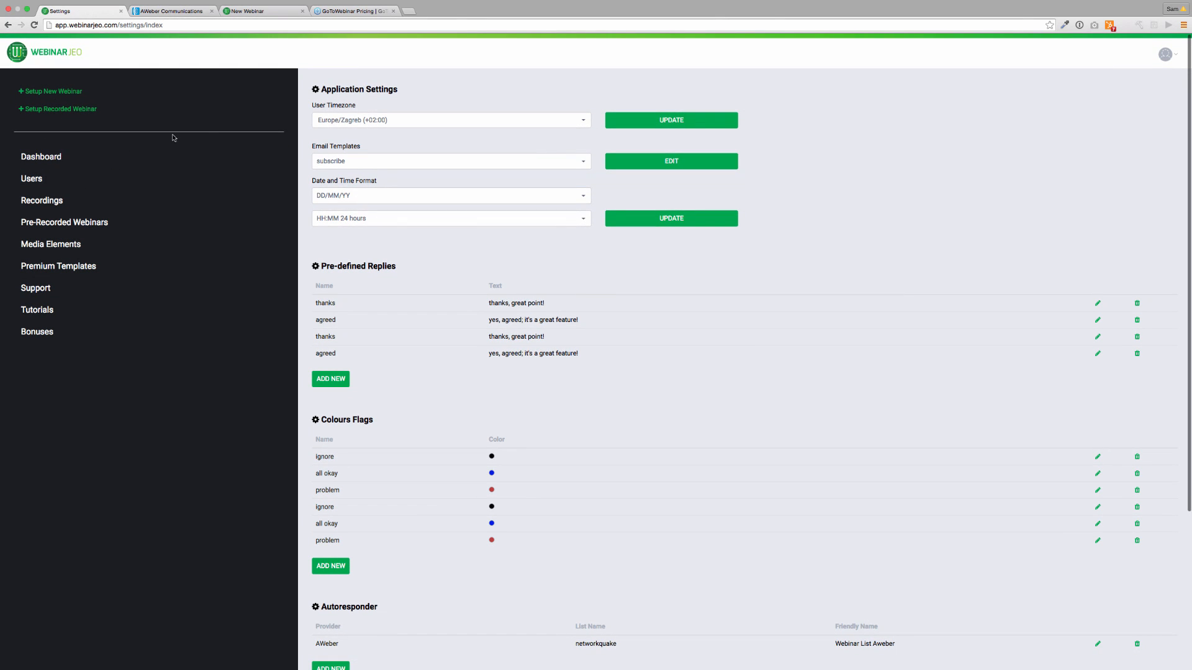
# Title the new webinar 'Chat Response - VIP Webinar Workshop', leaving its tags empty.
pyautogui.click(62, 109)
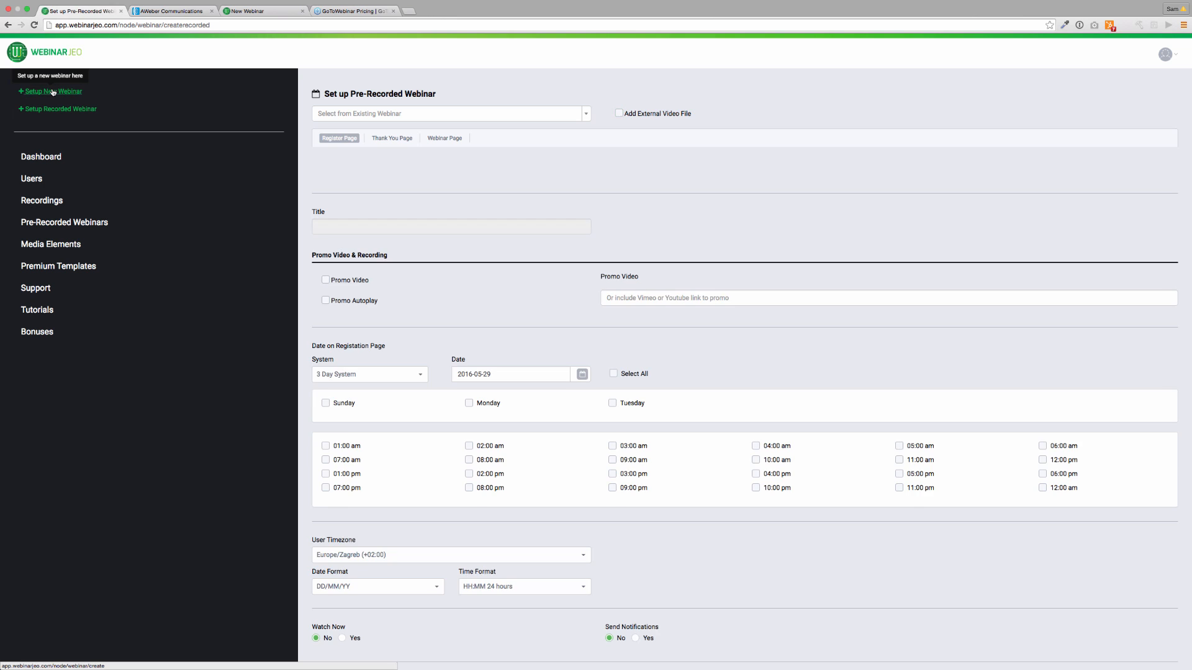
pyautogui.click(56, 91)
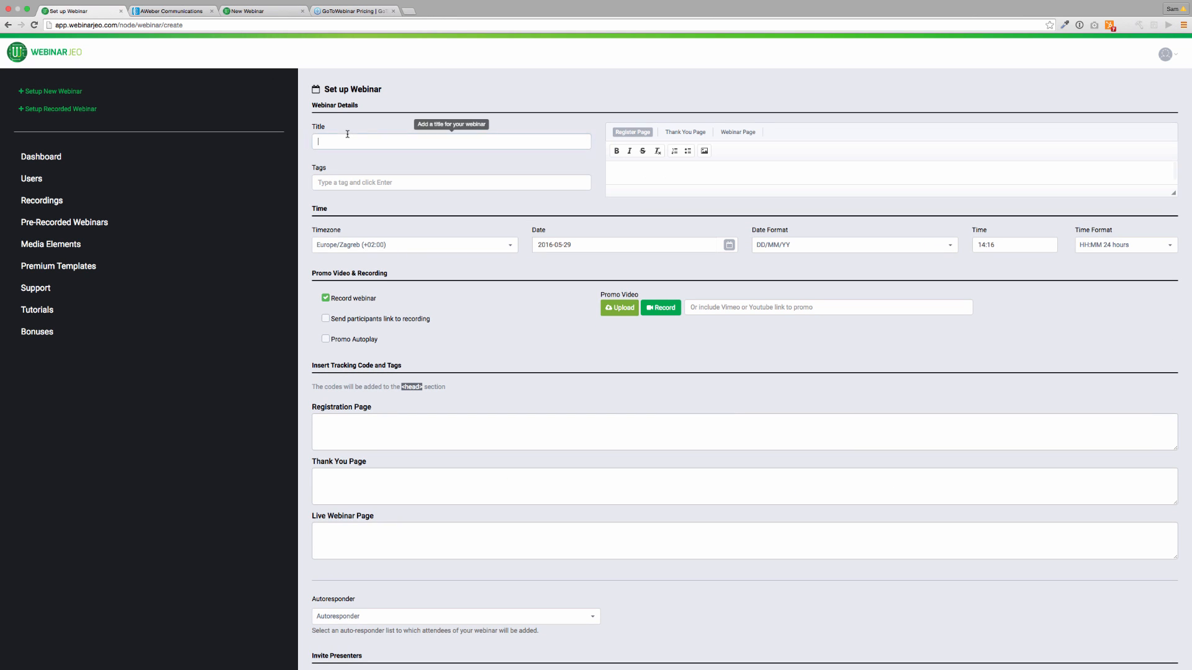
pyautogui.click(350, 136)
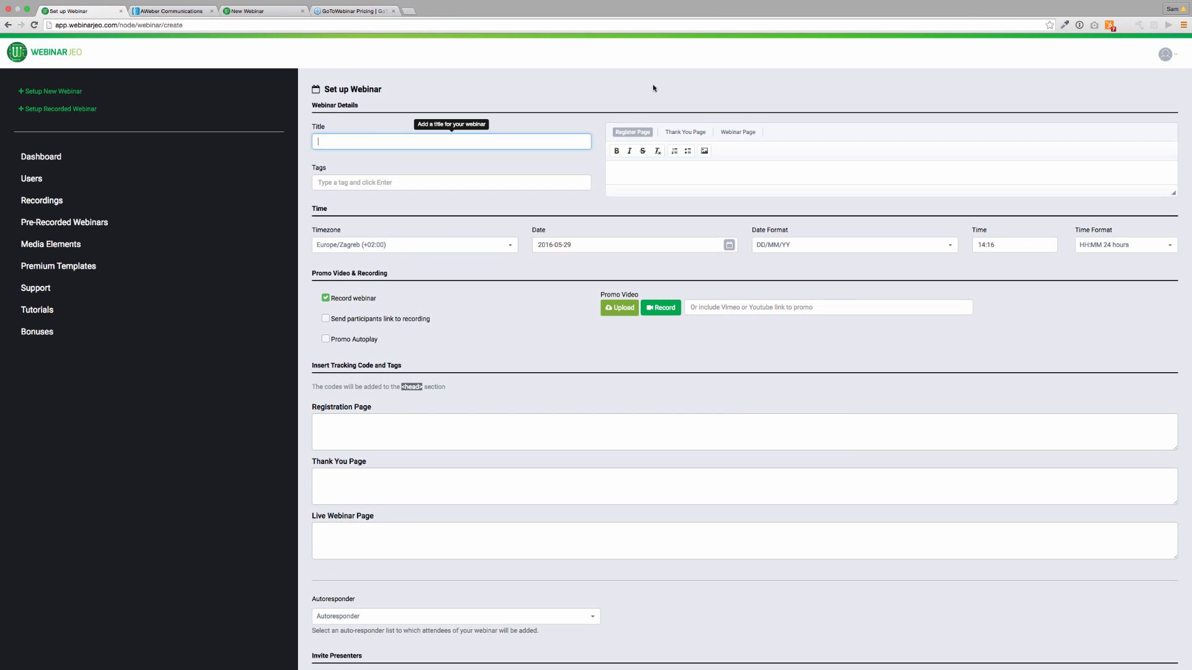
pyautogui.write('Chat Response - VIP Webinar Workshop')
pyautogui.click(366, 182)
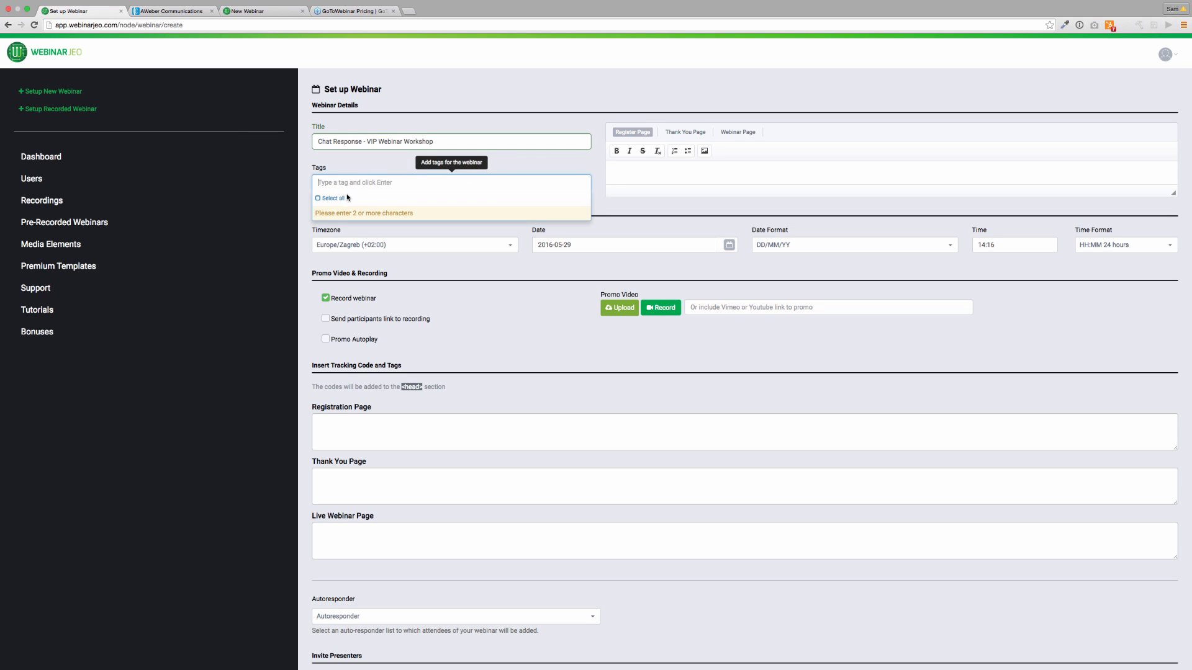
pyautogui.click(346, 160)
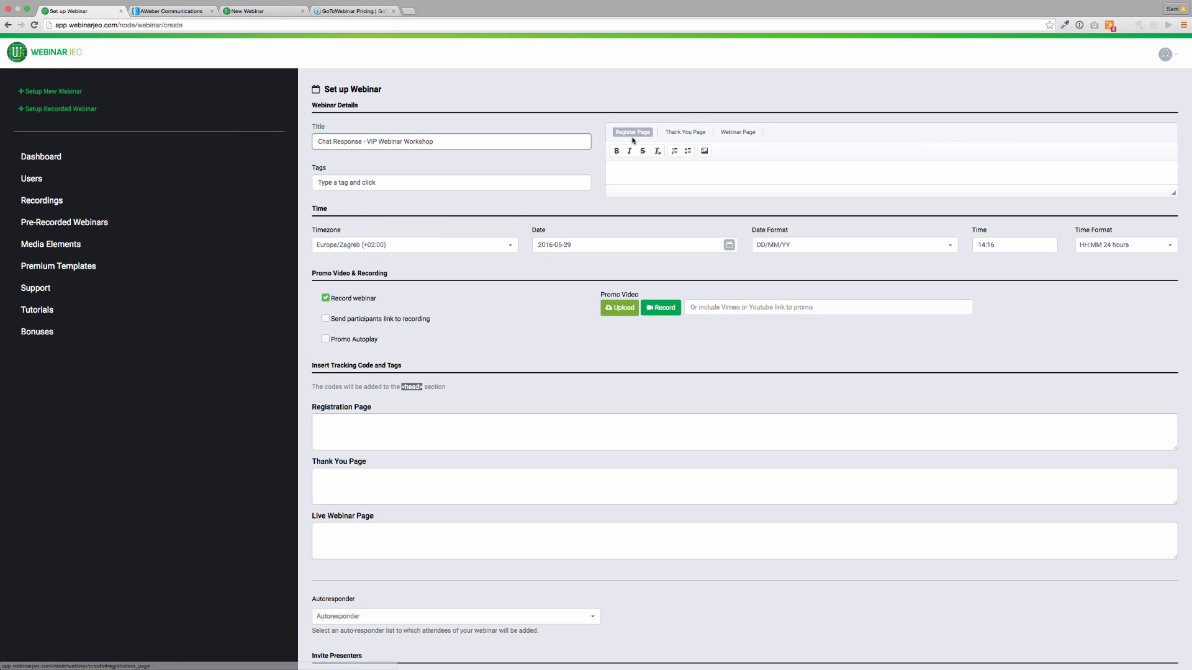
pyautogui.click(647, 171)
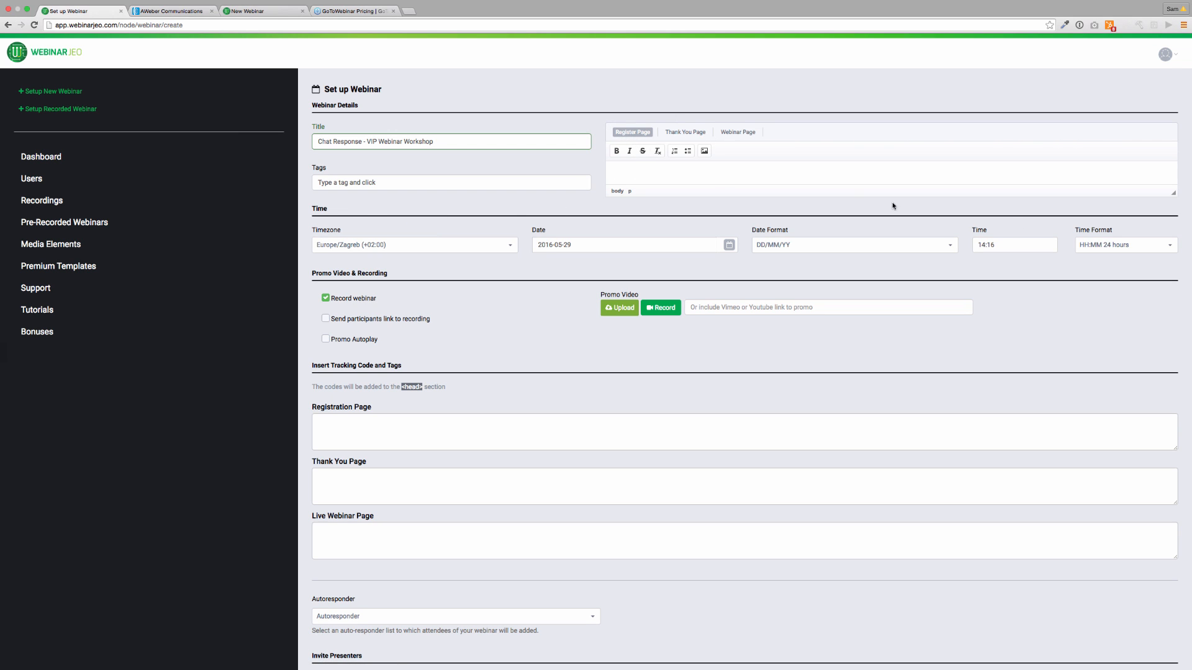
# Write the registration page message 'Register here to find out about a new Facebook…' in the enlarged editor.
pyautogui.moveTo(1175, 192); pyautogui.dragTo(1171, 402)
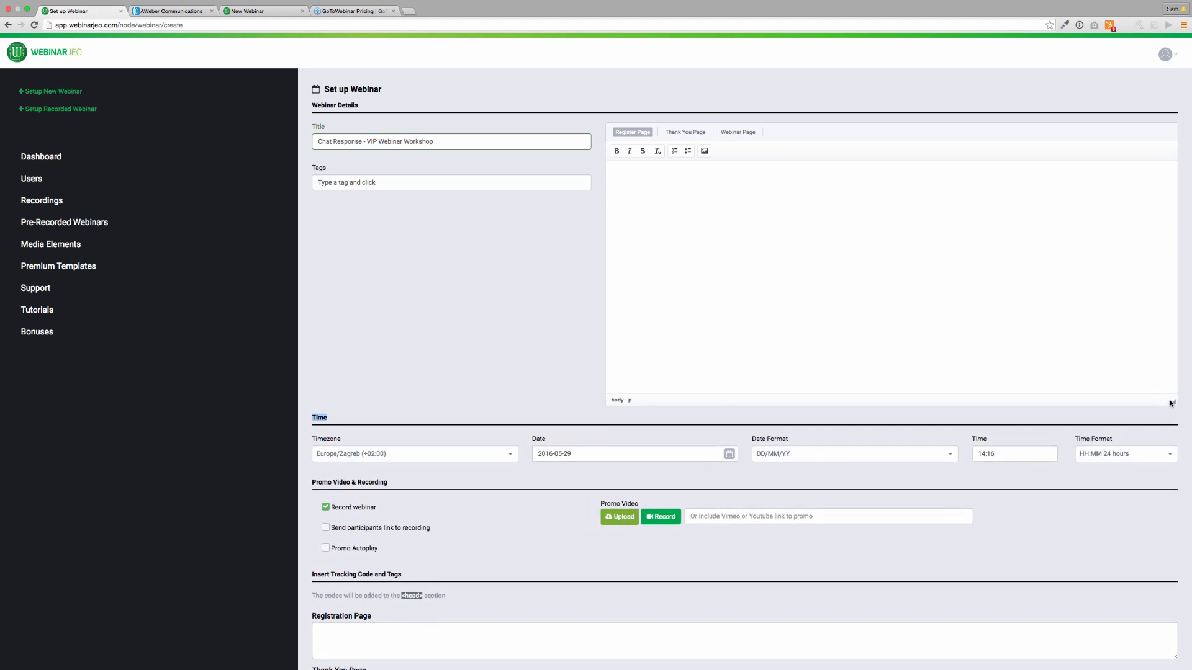
pyautogui.click(739, 130)
pyautogui.click(632, 132)
pyautogui.write('Register here to find out about a new FAceb')
pyautogui.press('BackSpace')
pyautogui.press('BackSpace')
pyautogui.press('BackSpace')
pyautogui.press('BackSpace')
pyautogui.press('BackSpace')
pyautogui.press('BackSpace')
pyautogui.write('ace')
pyautogui.write('Facebook lea')
pyautogui.write('asy to')
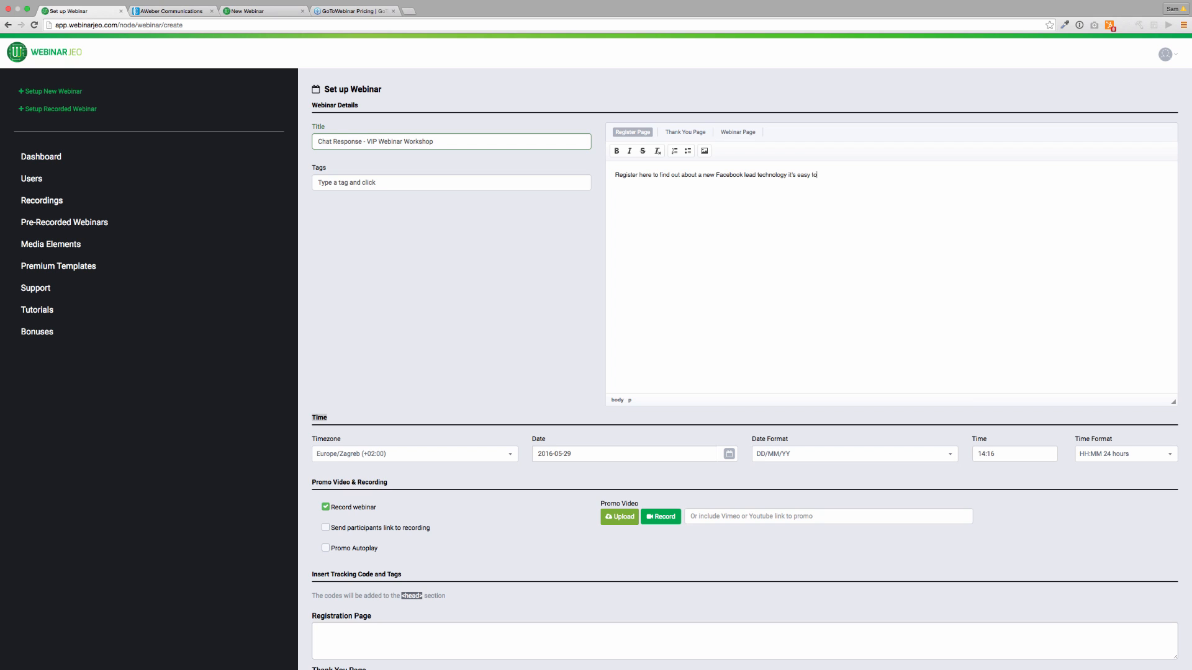
pyautogui.write(' use and can help you to make money.')
# Add 'Thankyou' to the thank-you page and 'The webinar will begin soon - make sure you are prepared' to the webinar page.
pyautogui.click(700, 132)
pyautogui.write('Tha')
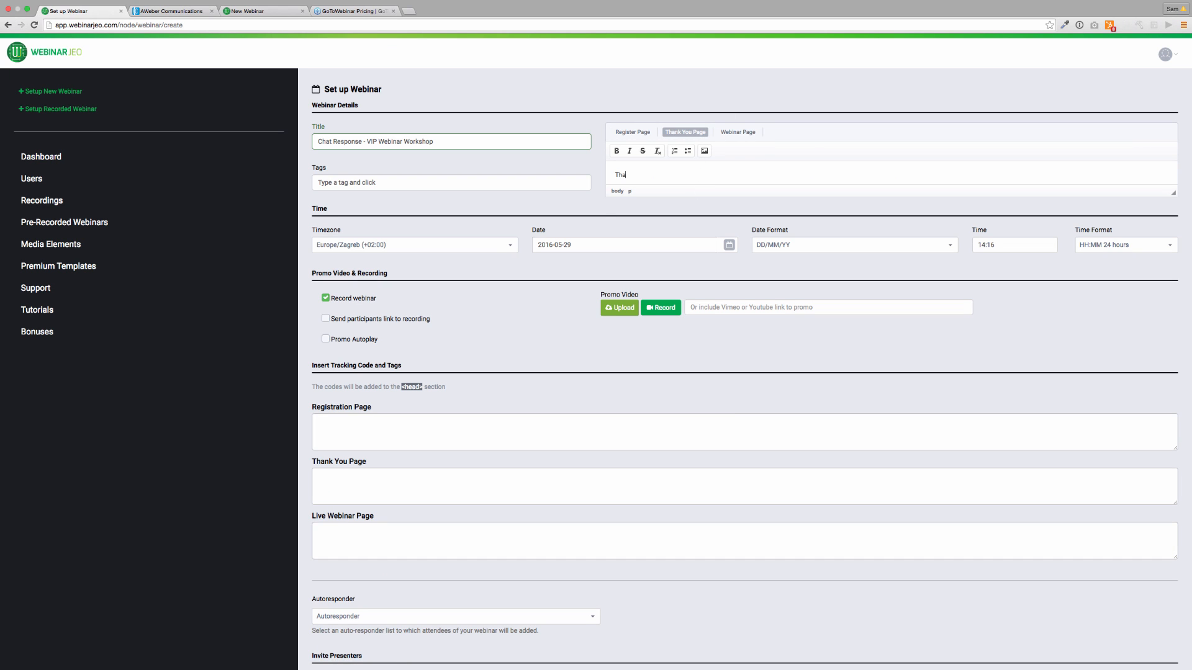
pyautogui.write('nkyou for registering')
pyautogui.click(739, 132)
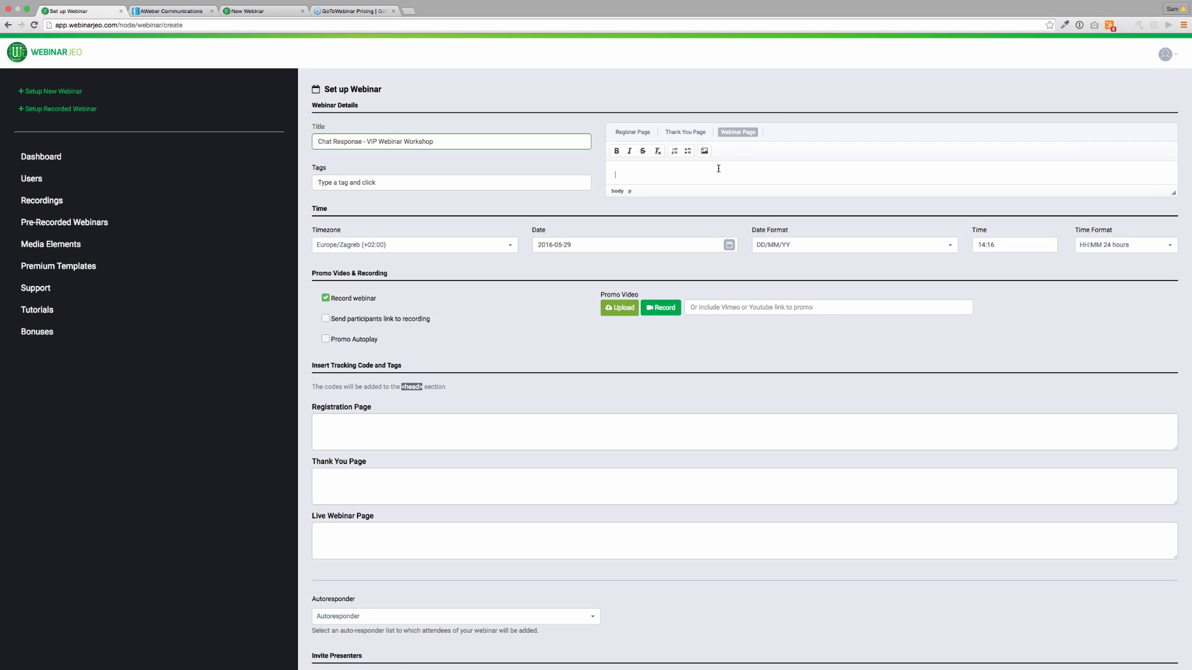
pyautogui.click(718, 168)
pyautogui.write('The webinar will begin soon - make sure you are prepared :)')
# Tick 'Send participants link to recording' and 'Promo Autoplay'.
pyautogui.scroll(-2, 360, 271)
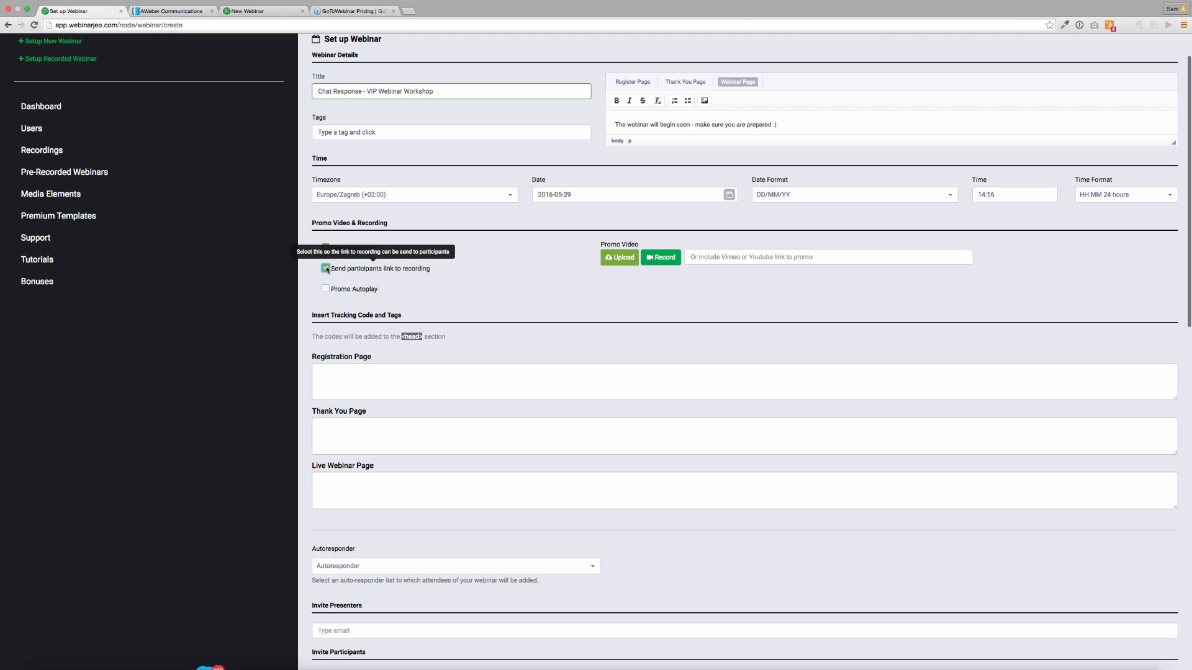
pyautogui.click(339, 273)
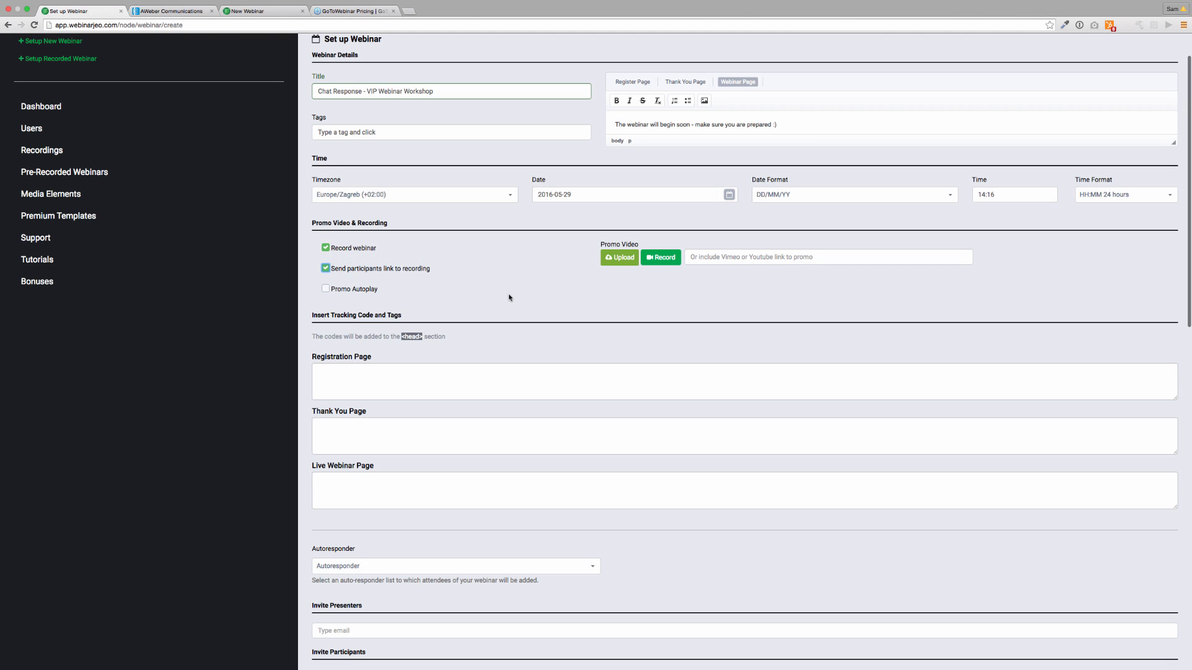
pyautogui.click(326, 290)
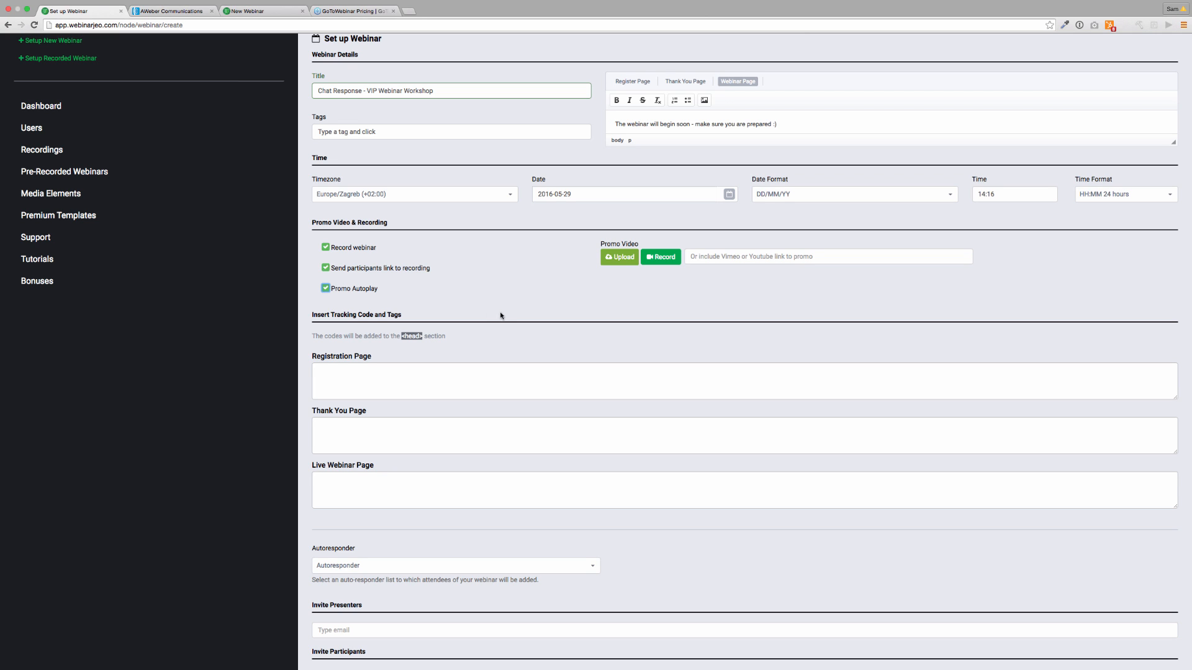
pyautogui.scroll(-1, 501, 316)
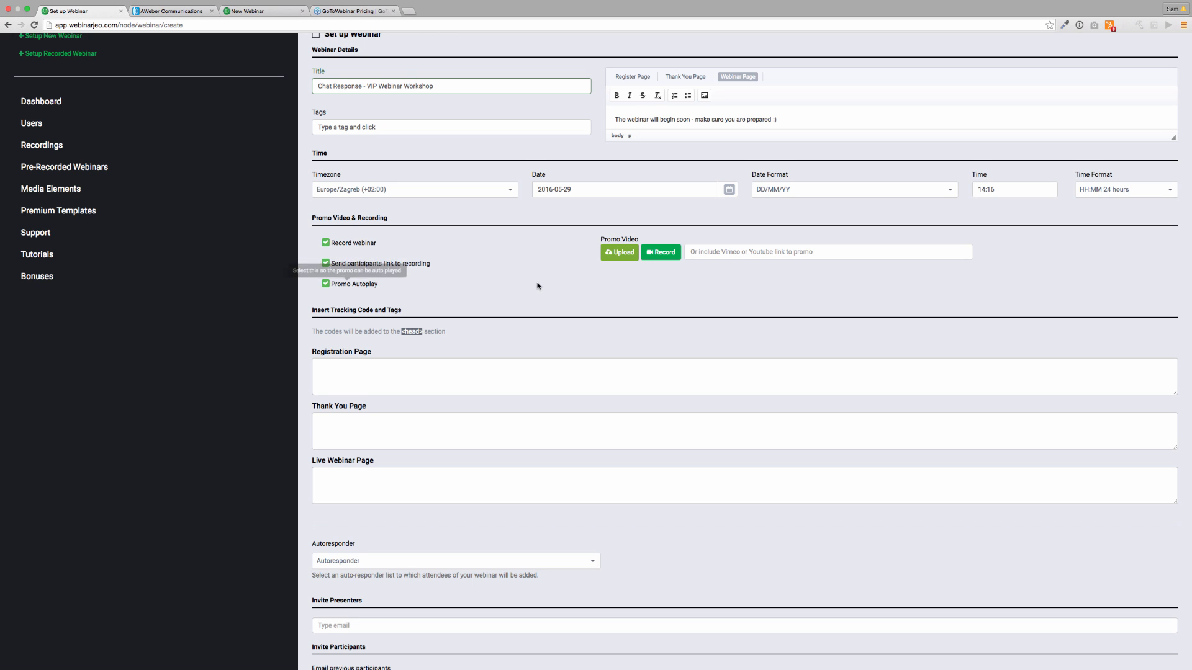
# Choose 'Webinar List Aweber' in the webinar's Autoresponder dropdown.
pyautogui.scroll(3, 559, 292)
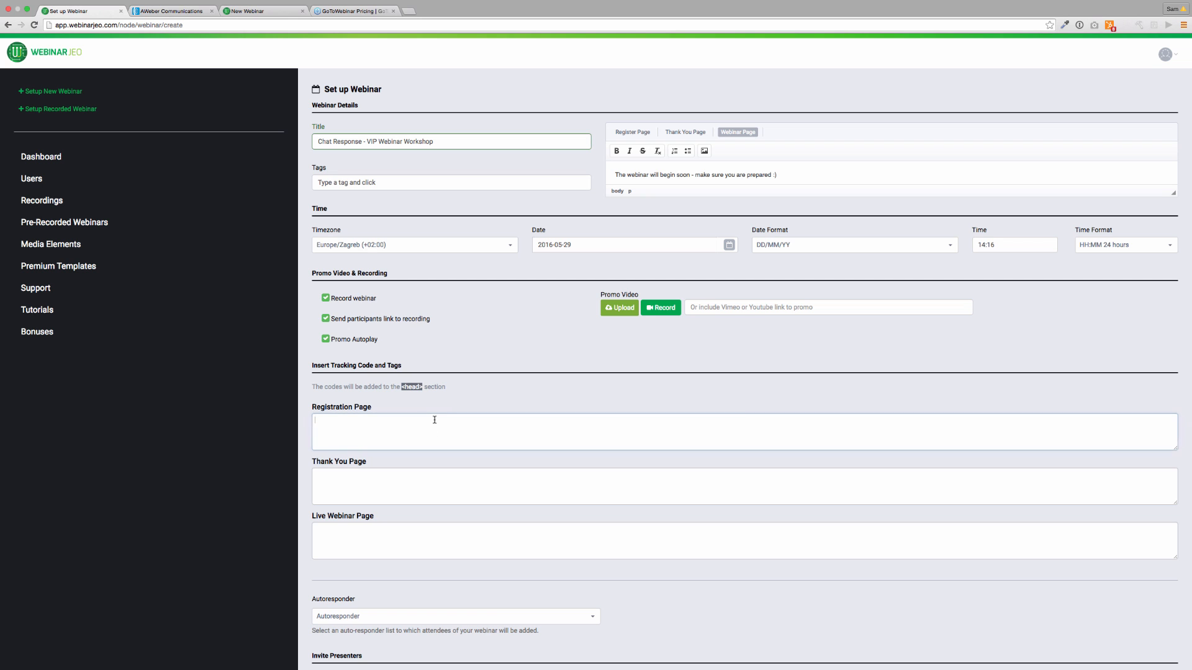
pyautogui.scroll(-5, 360, 261)
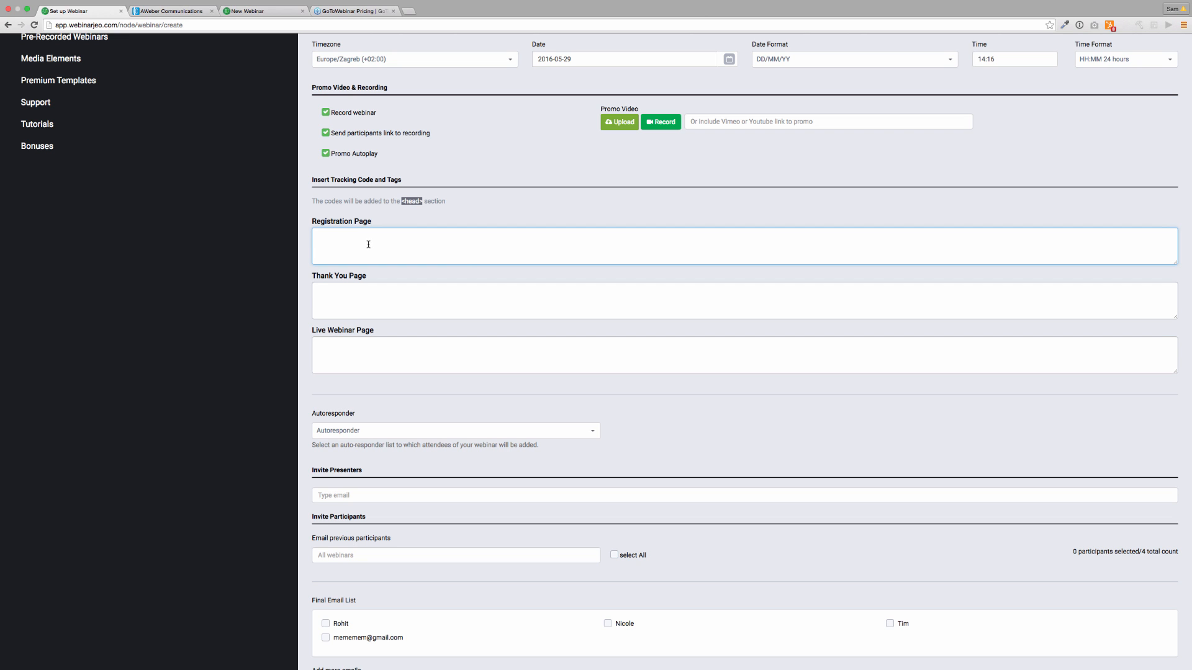
pyautogui.click(391, 436)
pyautogui.click(390, 460)
pyautogui.scroll(-5, 401, 449)
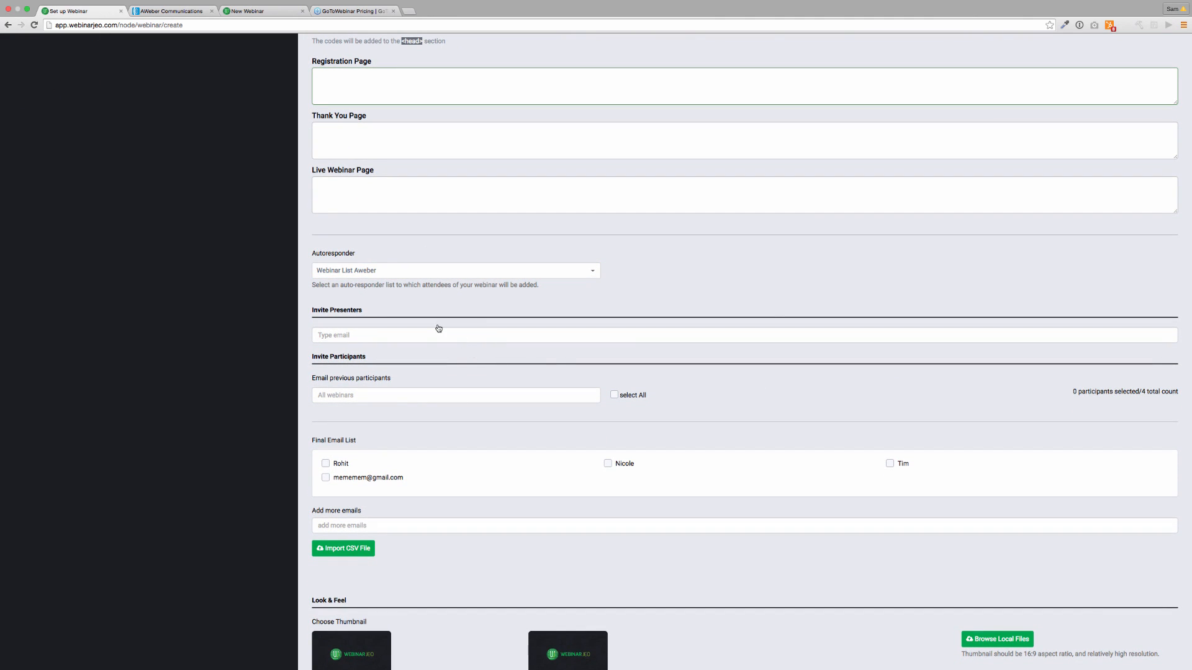
pyautogui.click(436, 330)
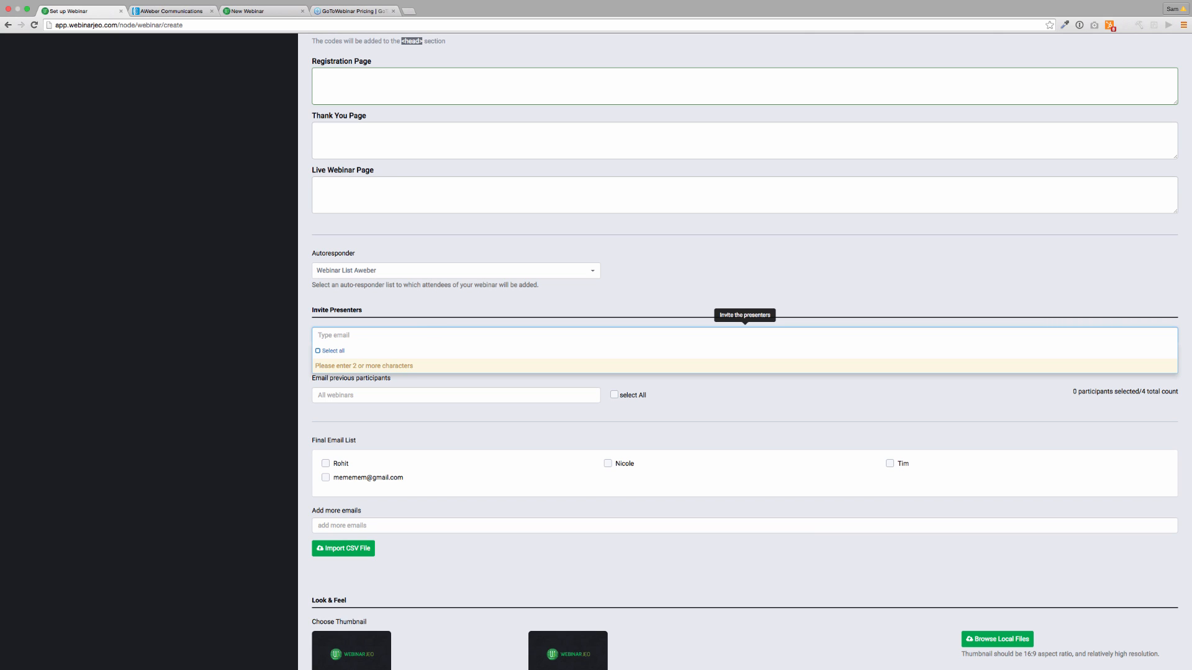
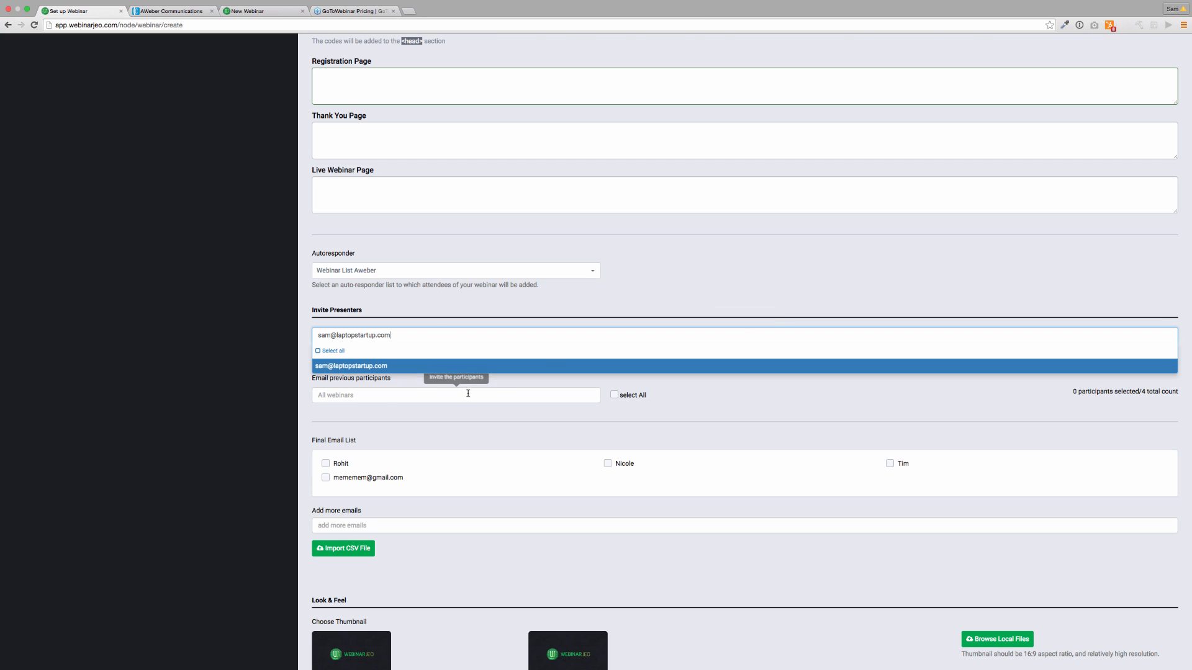
# Add the host's e-mail address as a presenter, selecting no previous participants.
pyautogui.click(433, 367)
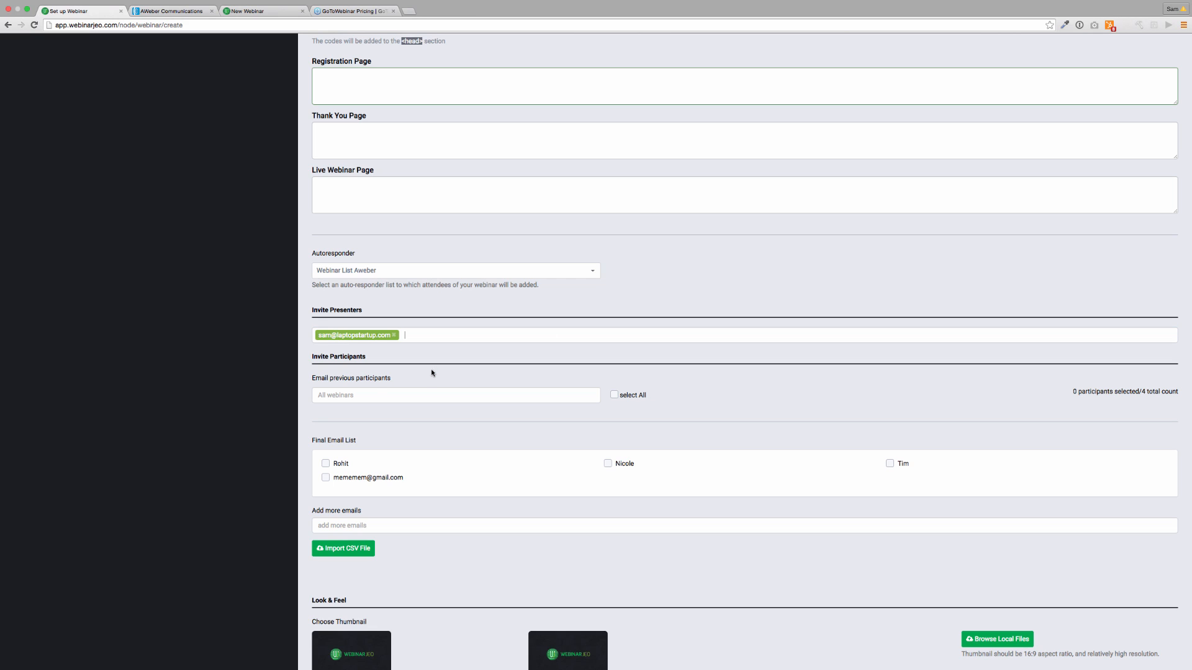
pyautogui.click(373, 394)
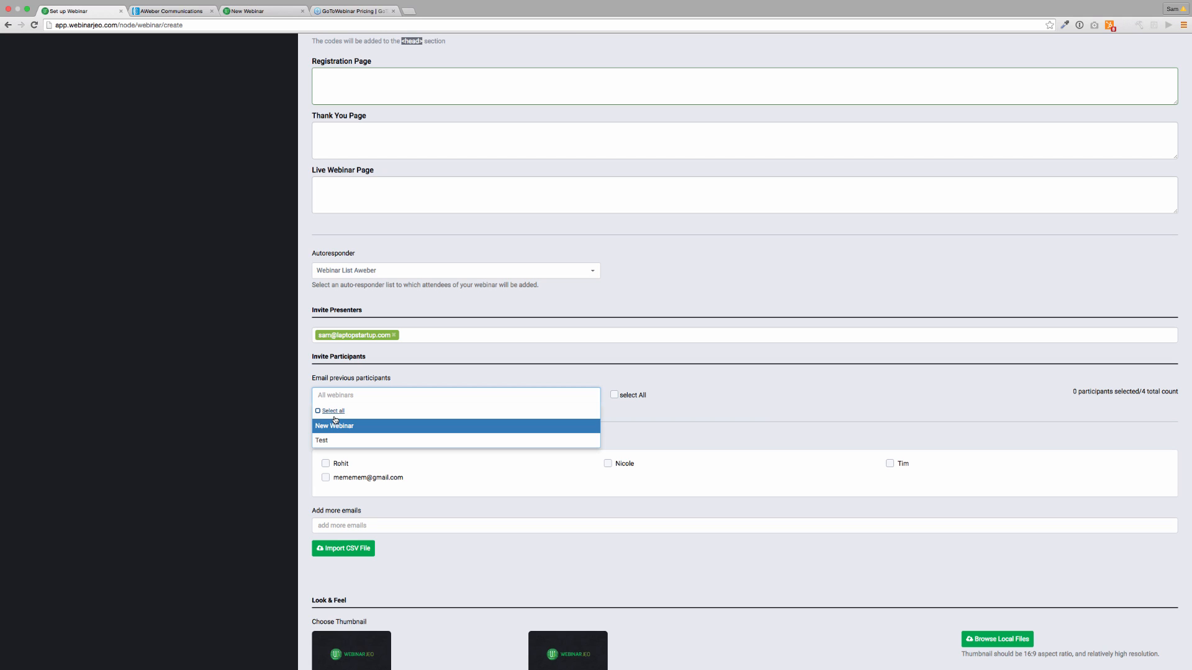
pyautogui.click(508, 470)
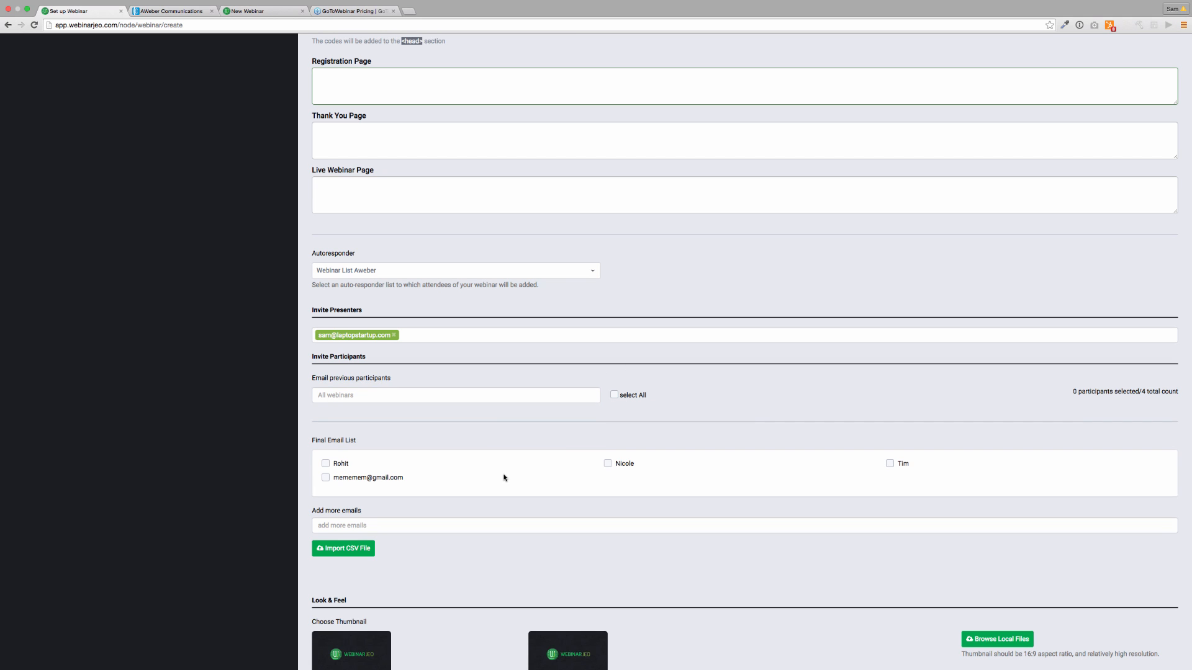
# Under Look & Feel, choose the Auto-Generated thumbnail instead of a custom upload.
pyautogui.scroll(-1, 506, 473)
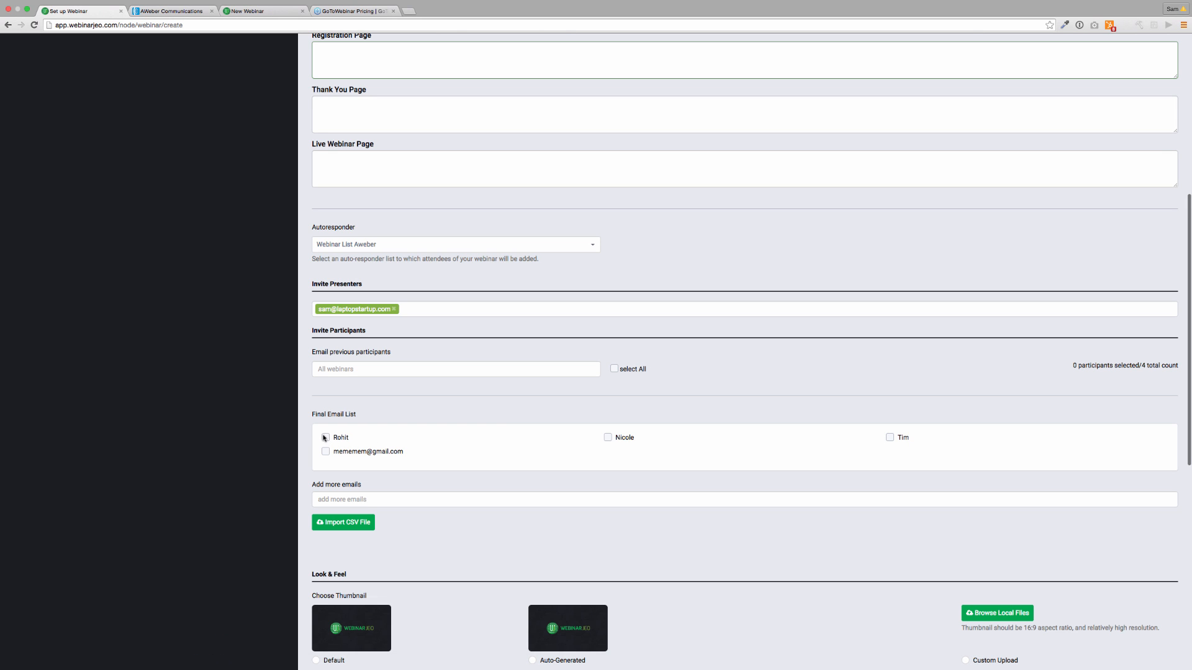
pyautogui.scroll(-3, 410, 489)
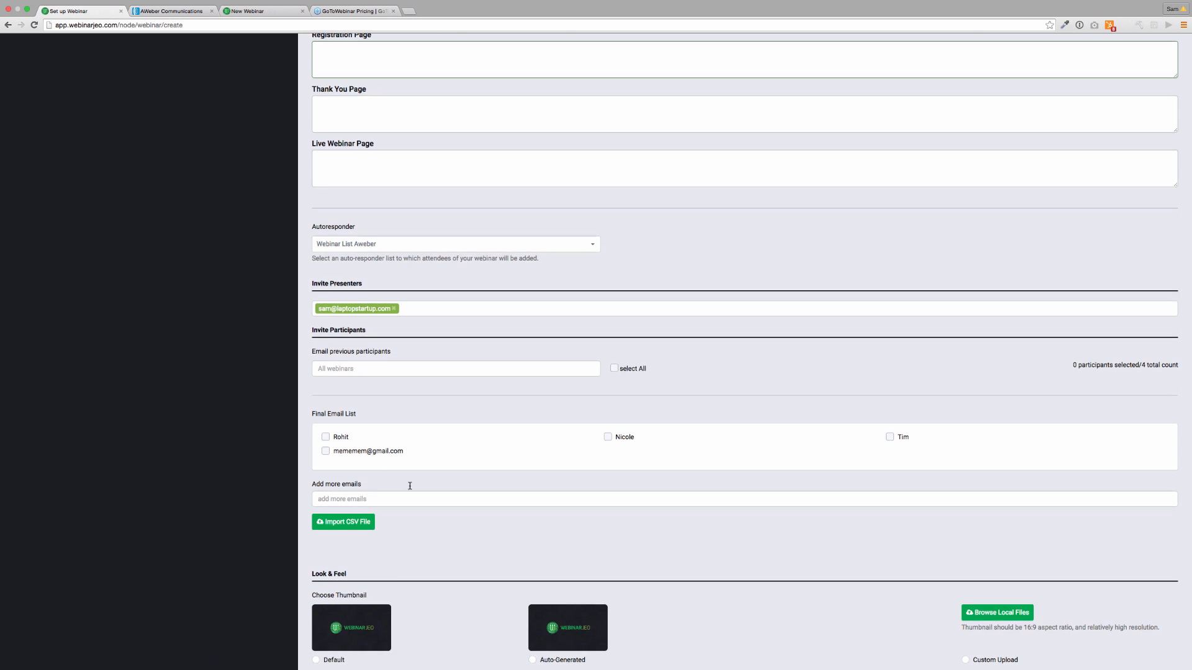
pyautogui.scroll(-1, 409, 488)
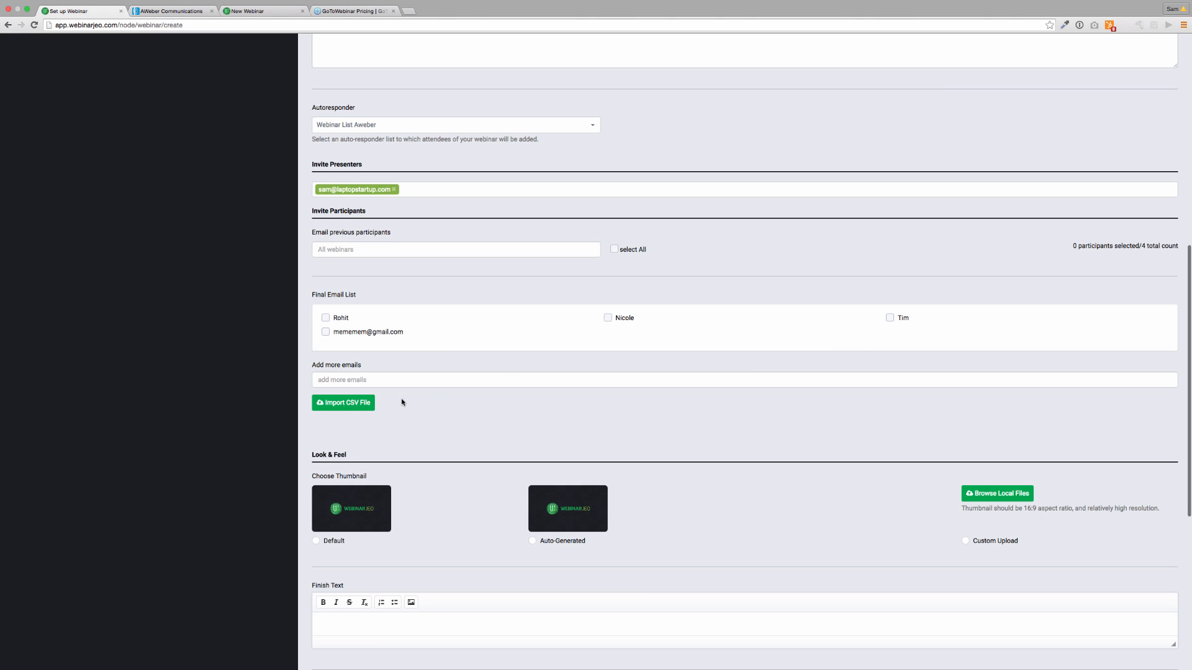
pyautogui.scroll(-3, 401, 402)
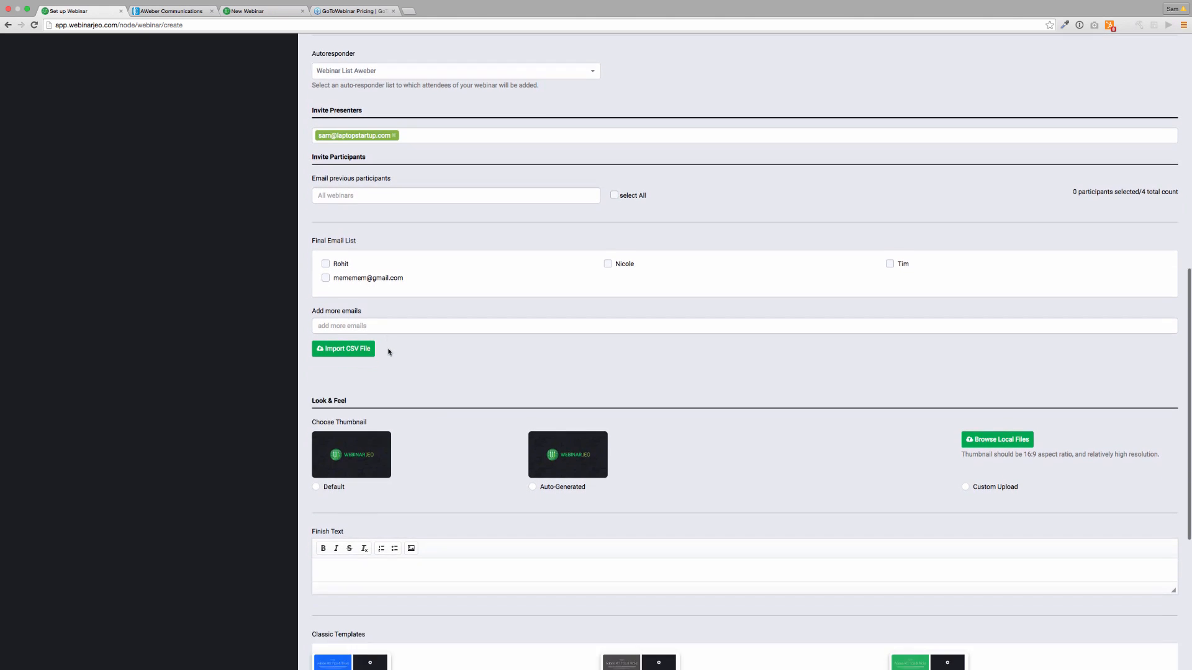
pyautogui.scroll(-3, 389, 352)
pyautogui.scroll(-3, 364, 385)
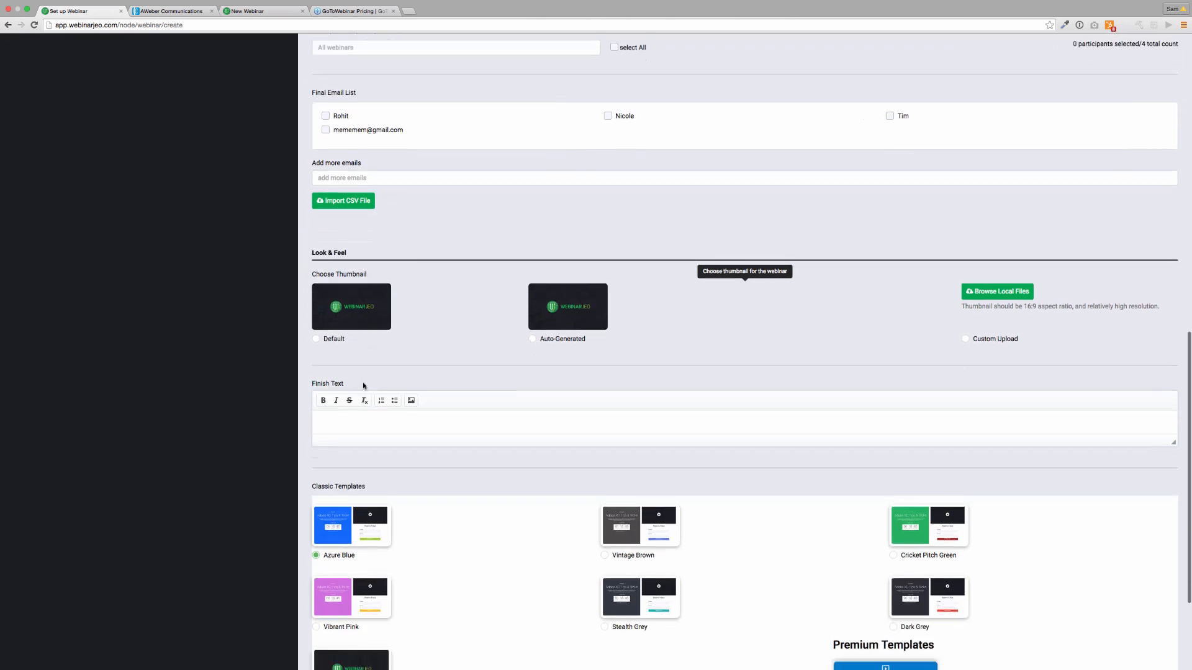
pyautogui.scroll(-3, 364, 385)
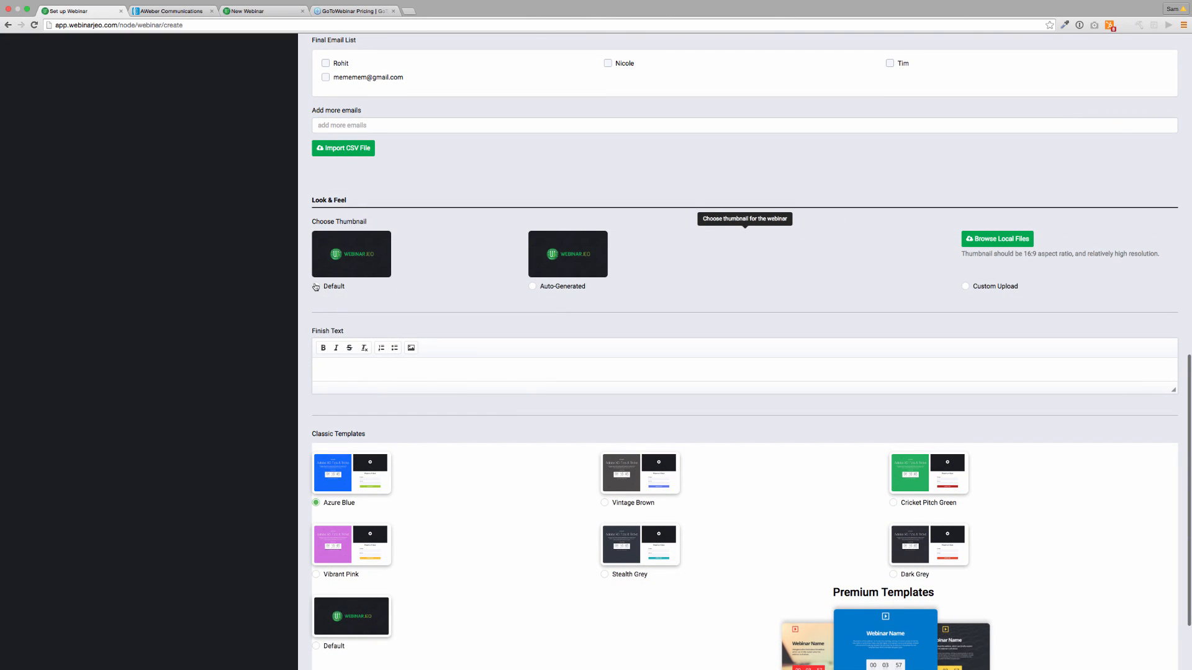
pyautogui.click(532, 287)
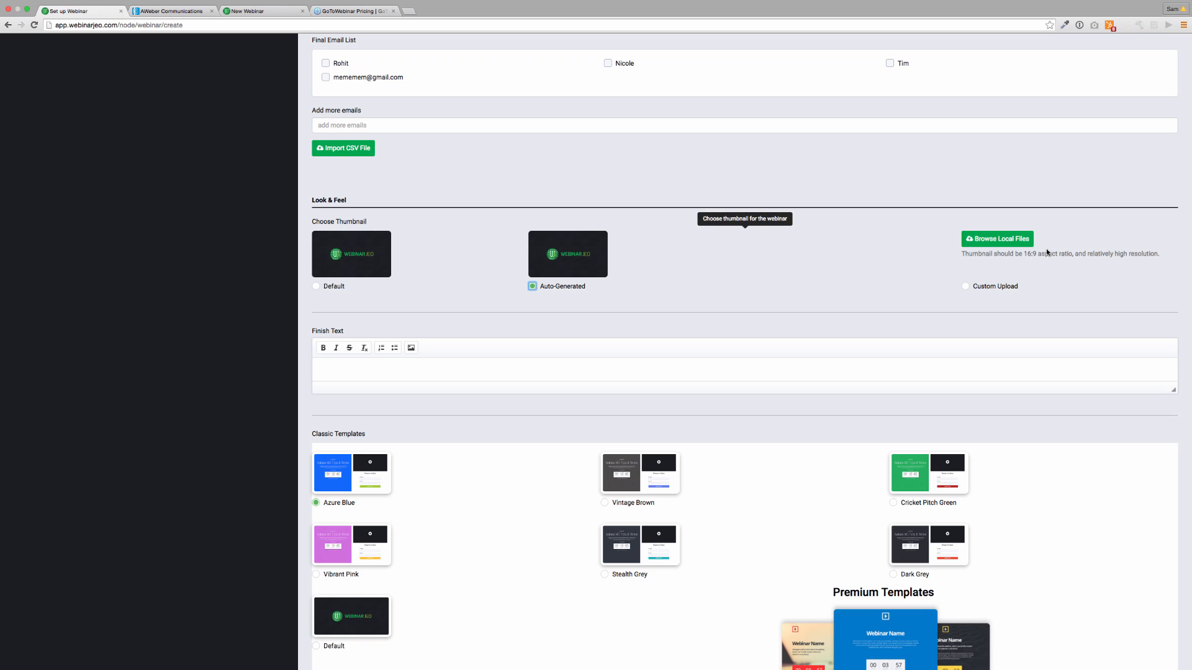
pyautogui.click(966, 286)
pyautogui.click(533, 287)
pyautogui.click(454, 369)
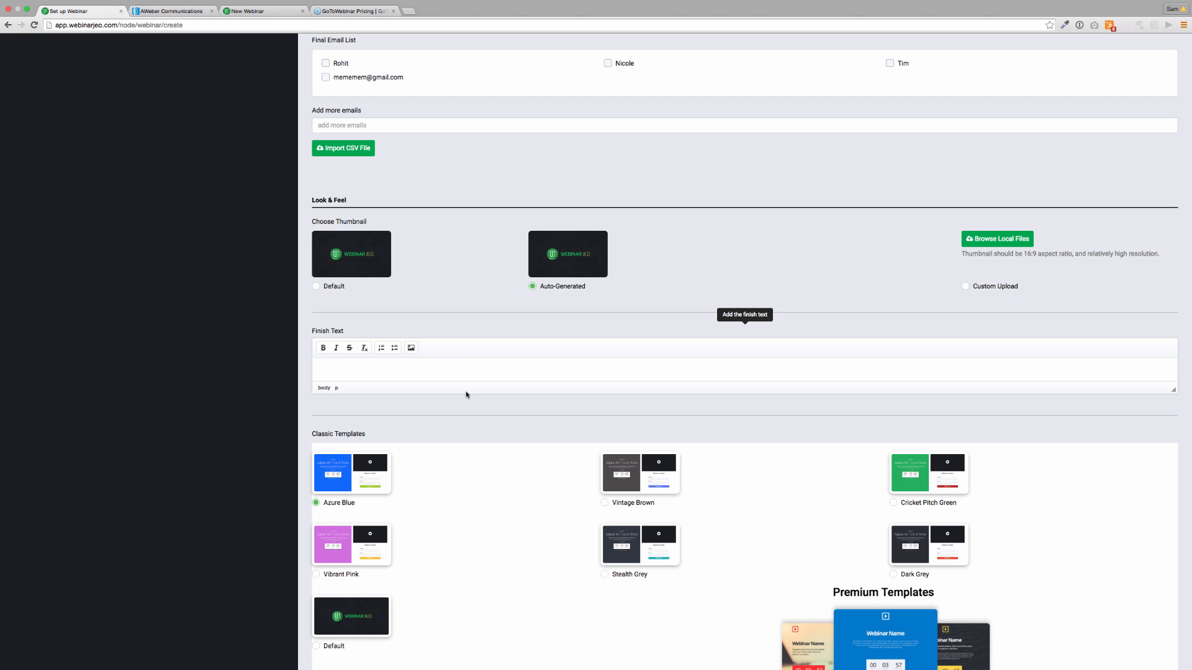
pyautogui.scroll(-3, 467, 395)
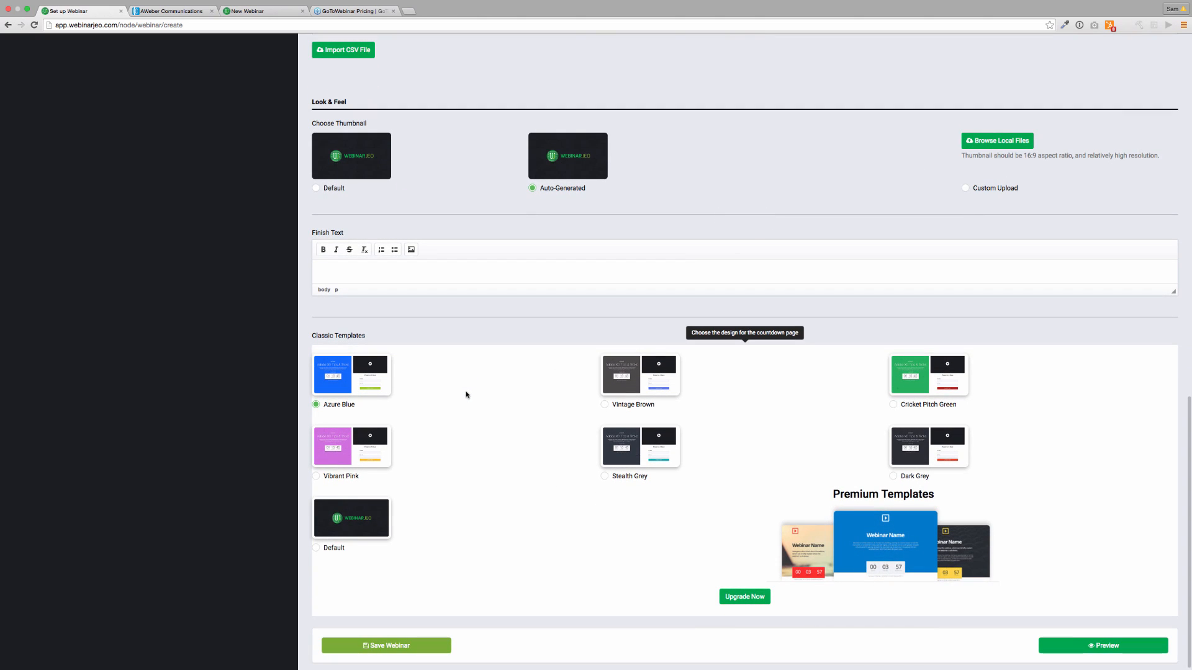
# Enter the 'The webinar is finished. Thanks for coming.' message with a support e-mail, pick Dark Grey, and save.
pyautogui.write('The webin')
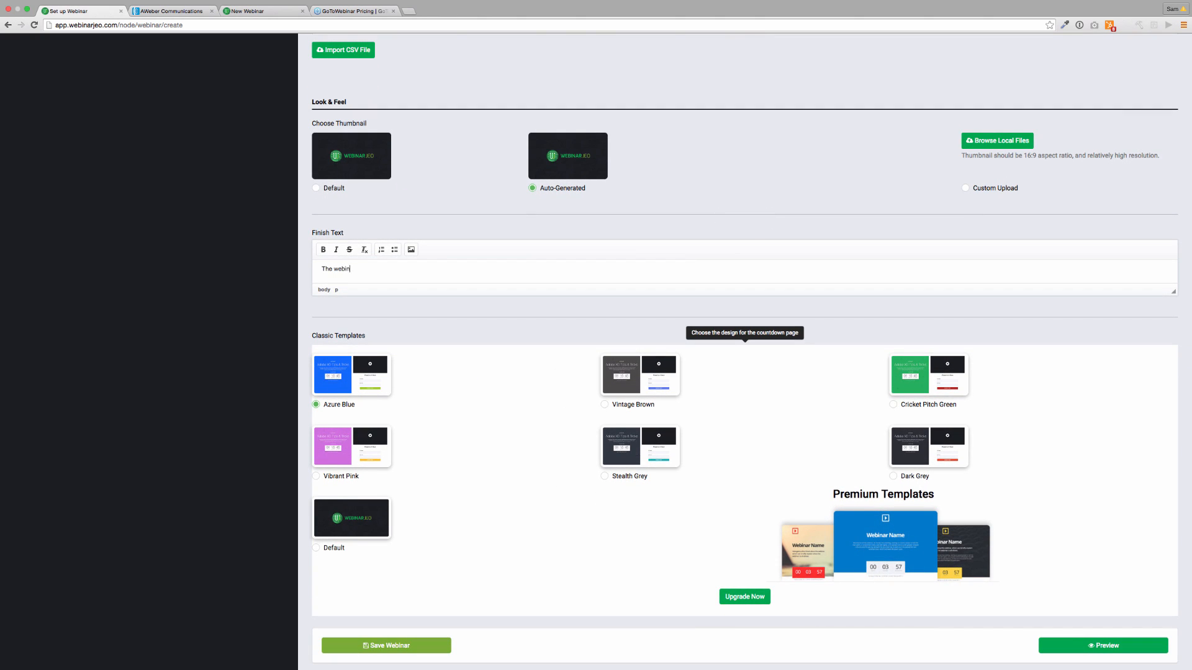
pyautogui.write('ar is finished. Thanks for coming. If you want help or support email me at')
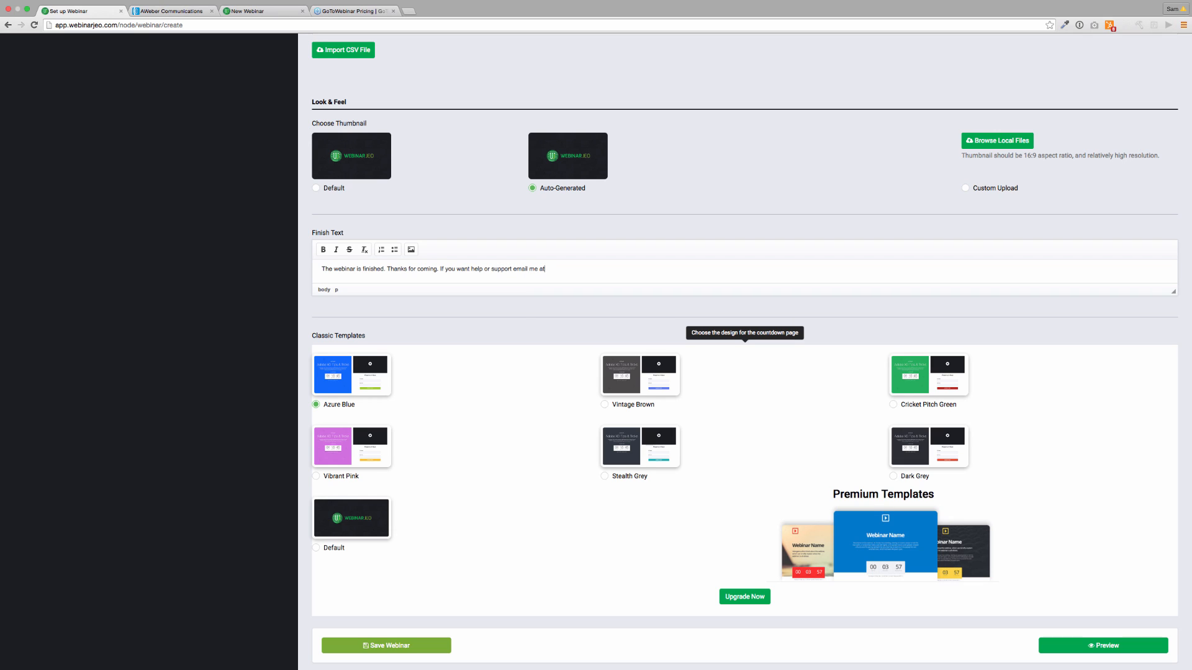
pyautogui.write(' http://sambakkersupport.com Thanks :)')
pyautogui.scroll(-1, 496, 495)
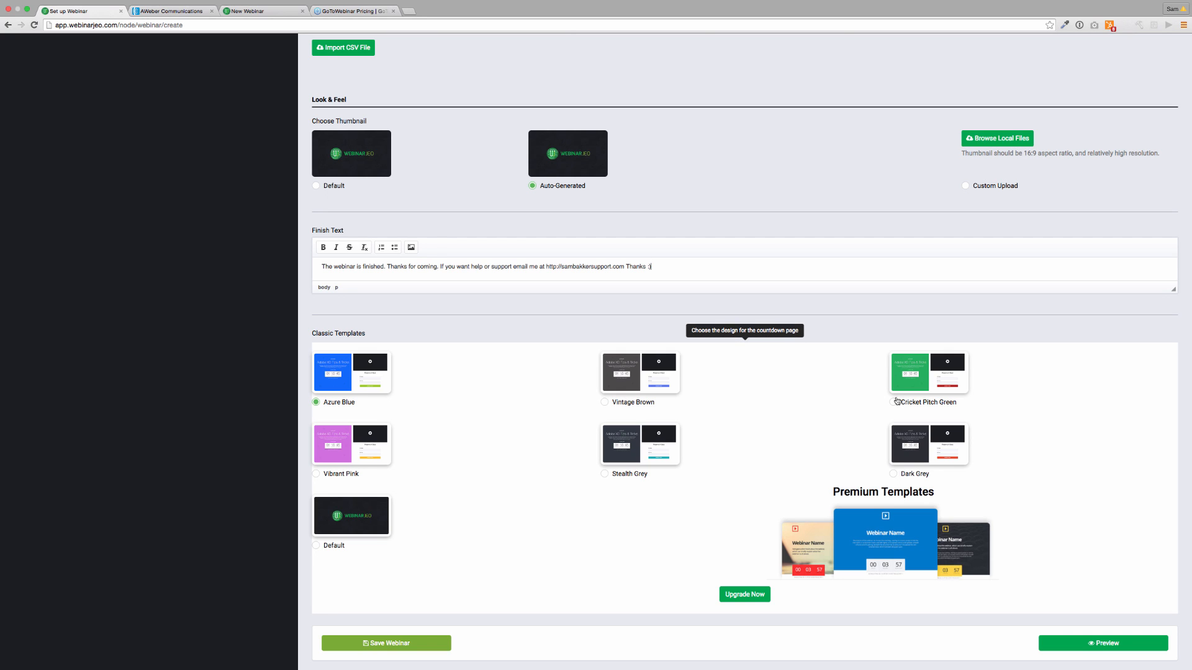
pyautogui.moveTo(894, 473); pyautogui.dragTo(785, 458)
pyautogui.click(893, 474)
pyautogui.scroll(-2, 726, 492)
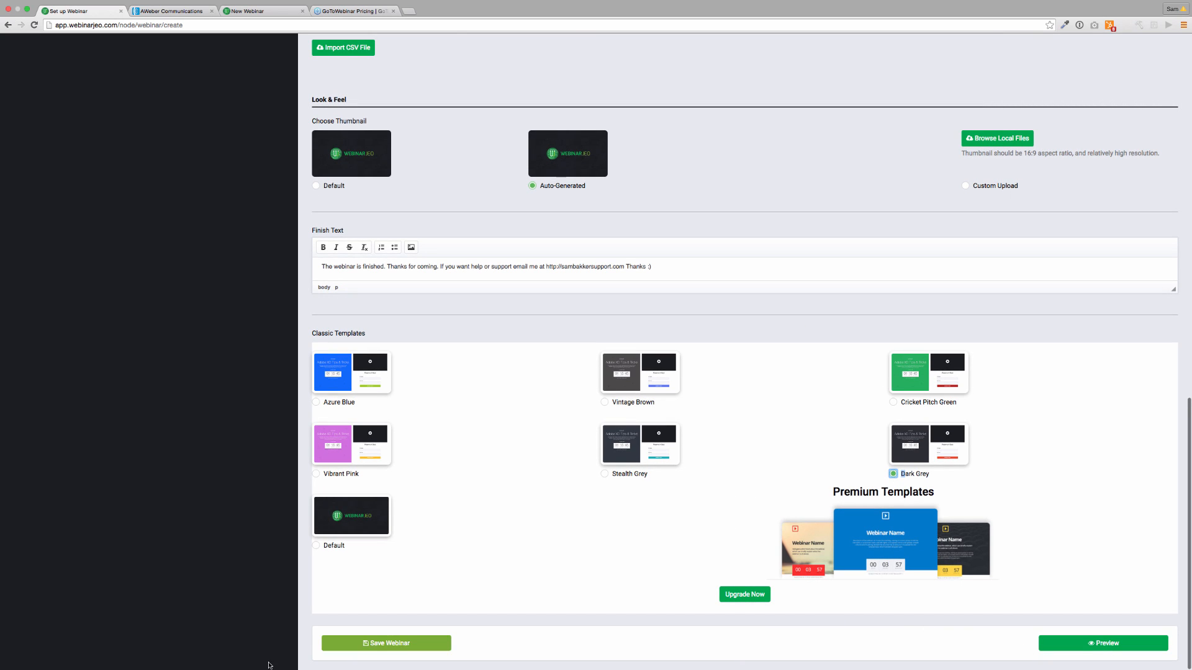
pyautogui.click(380, 649)
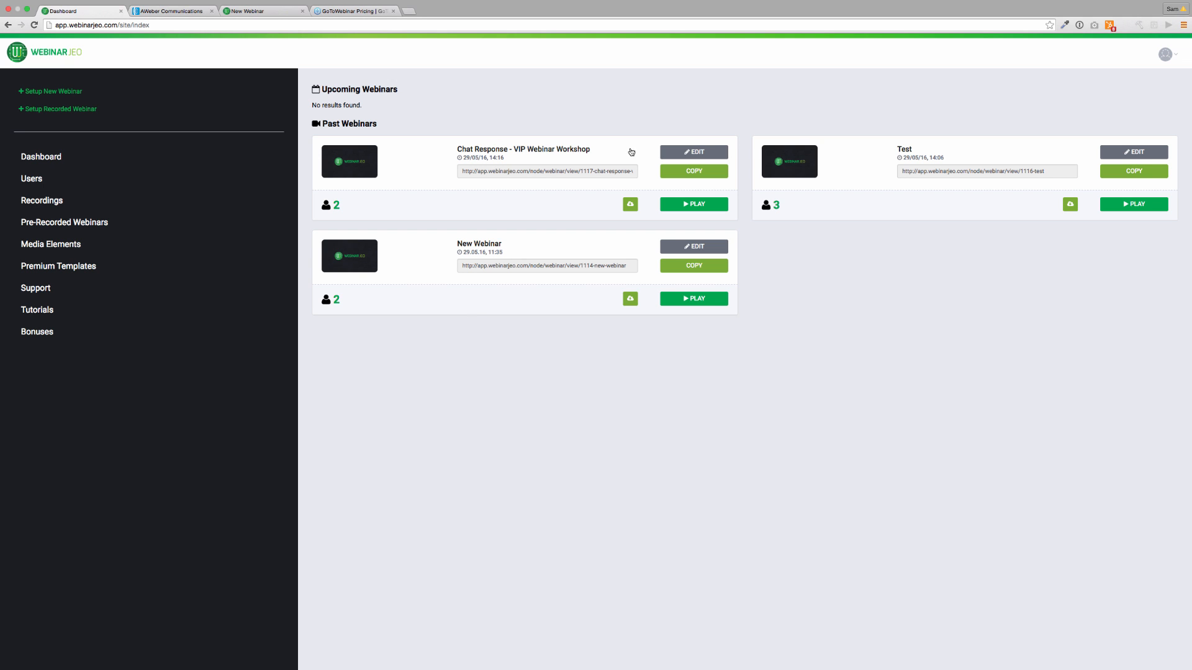
# Edit Chat Response, set the date to May 30, keeping the DD/MM/YY format.
pyautogui.click(699, 150)
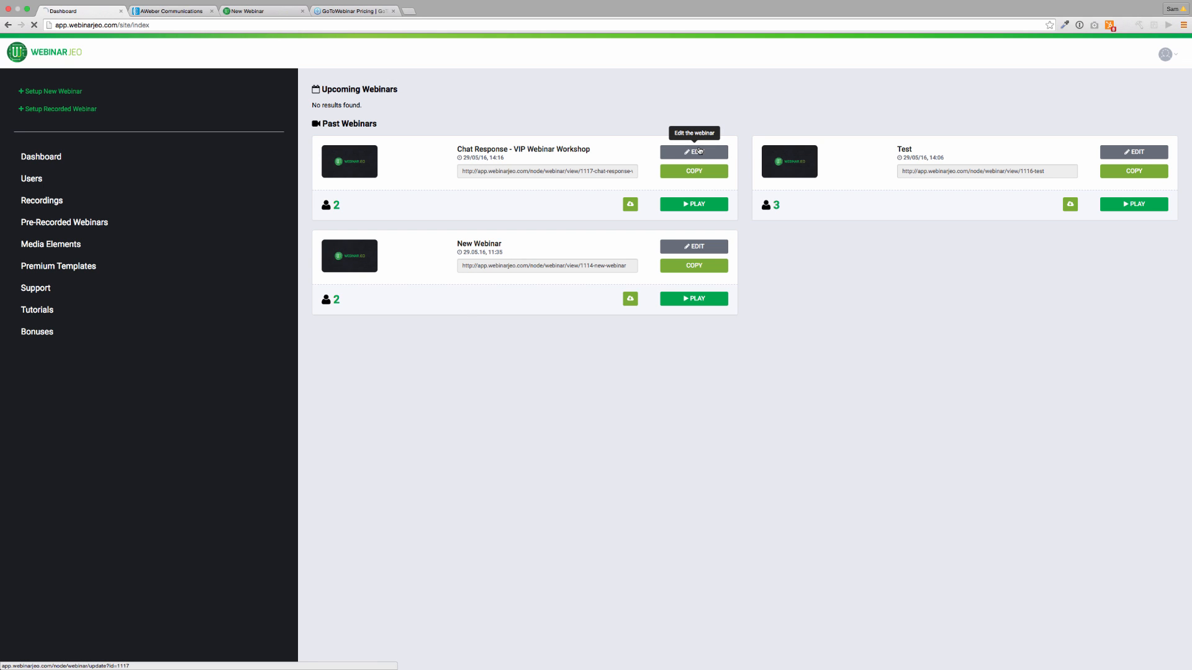
pyautogui.click(585, 255)
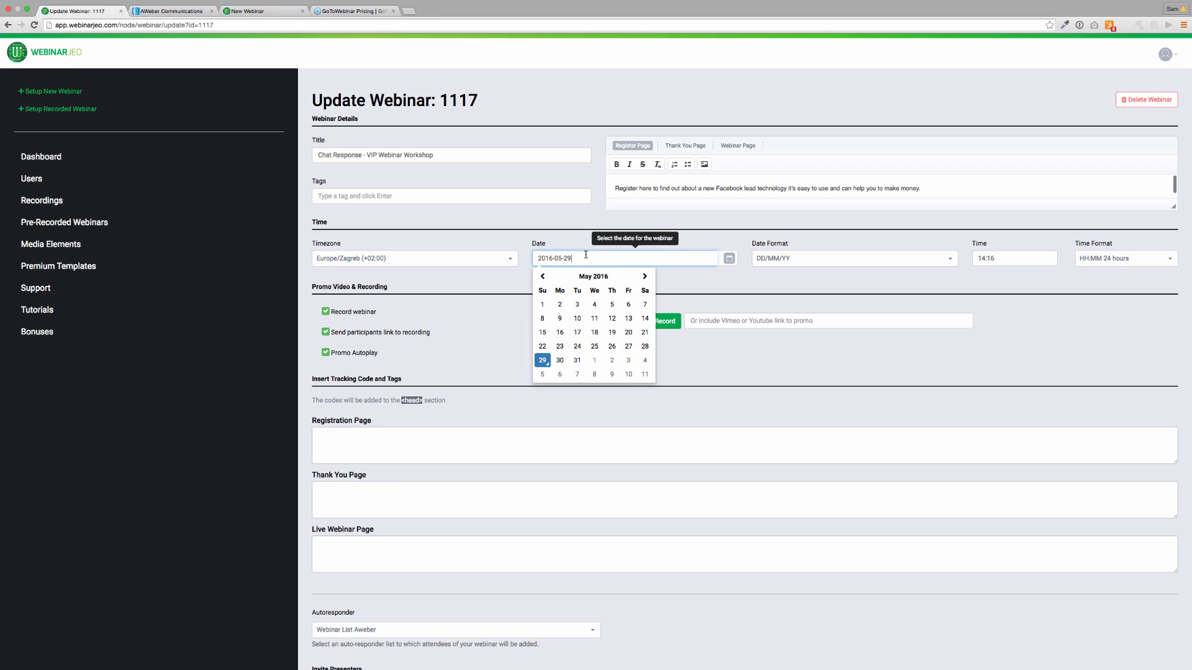
pyautogui.click(553, 357)
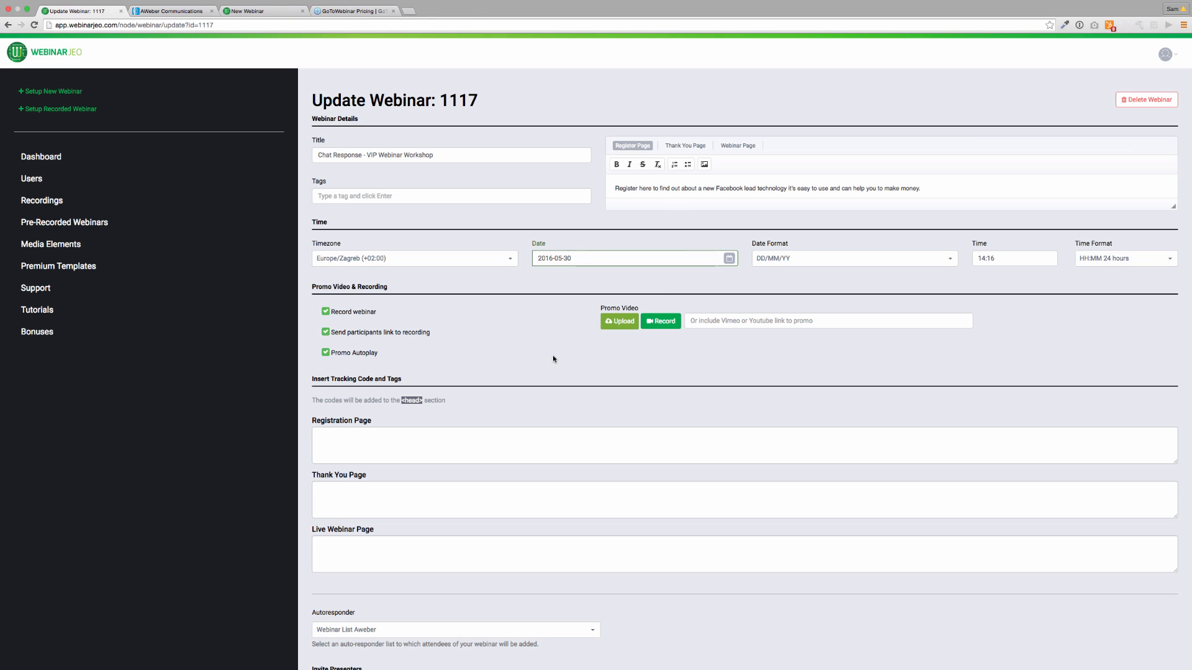
pyautogui.click(803, 258)
pyautogui.click(765, 276)
# Adjust the start time, entering 00 minutes and moving the hour one later.
pyautogui.click(1005, 258)
pyautogui.click(995, 258)
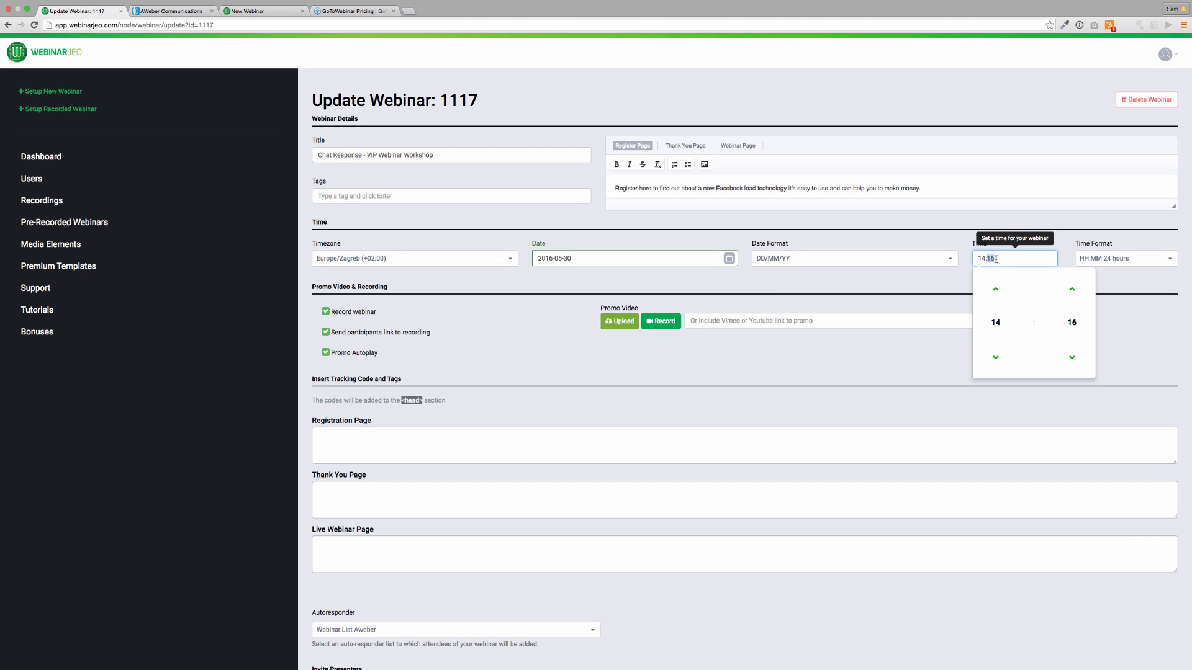
pyautogui.write('00')
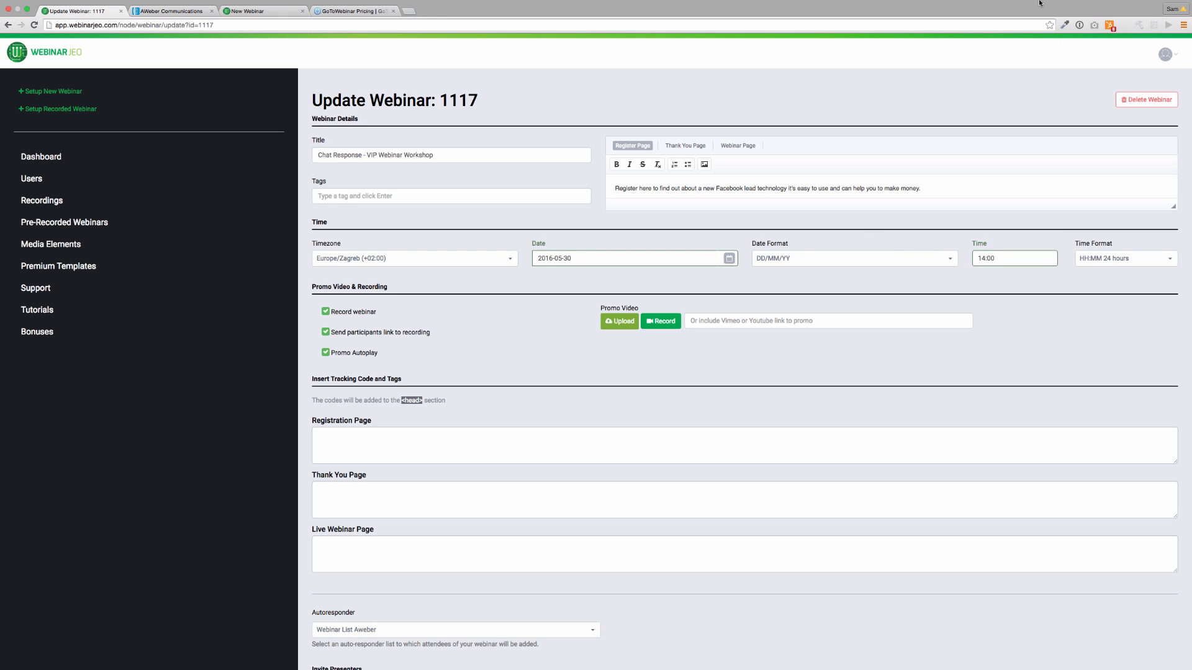
pyautogui.click(996, 260)
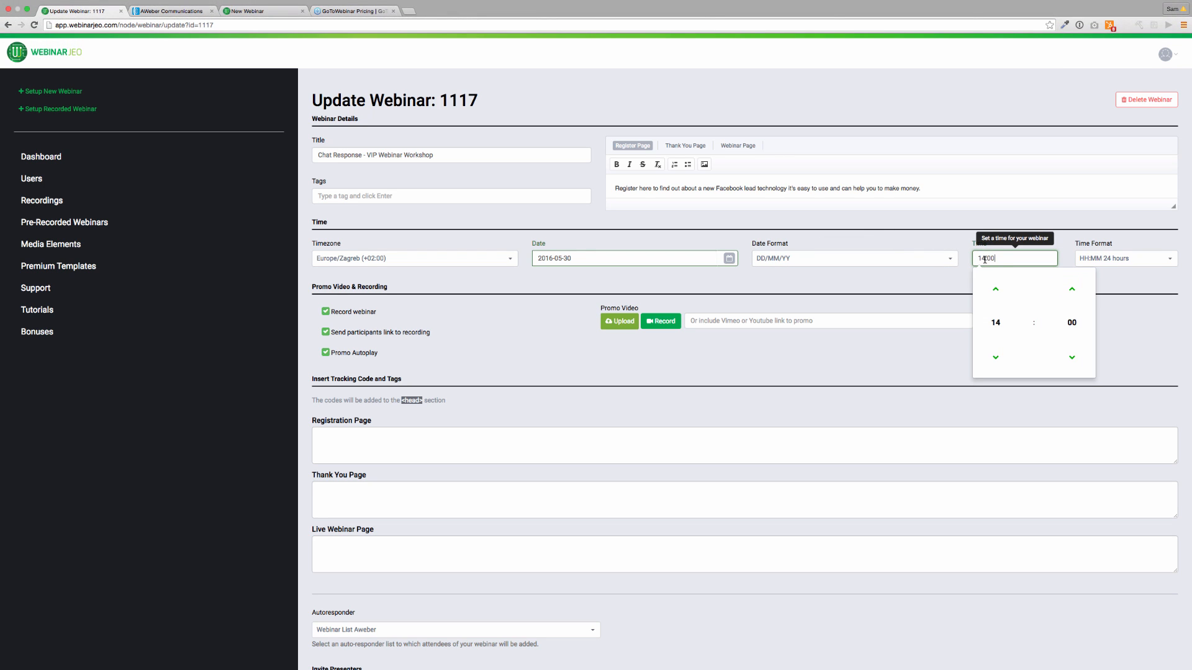
pyautogui.click(998, 295)
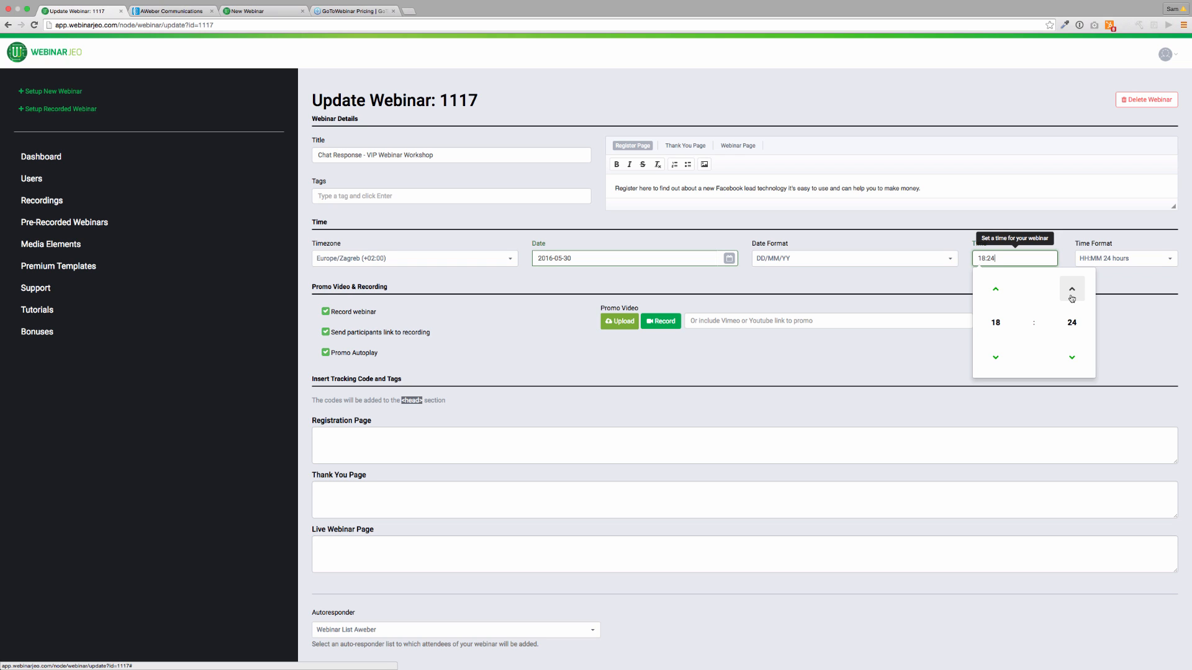
pyautogui.click(1113, 303)
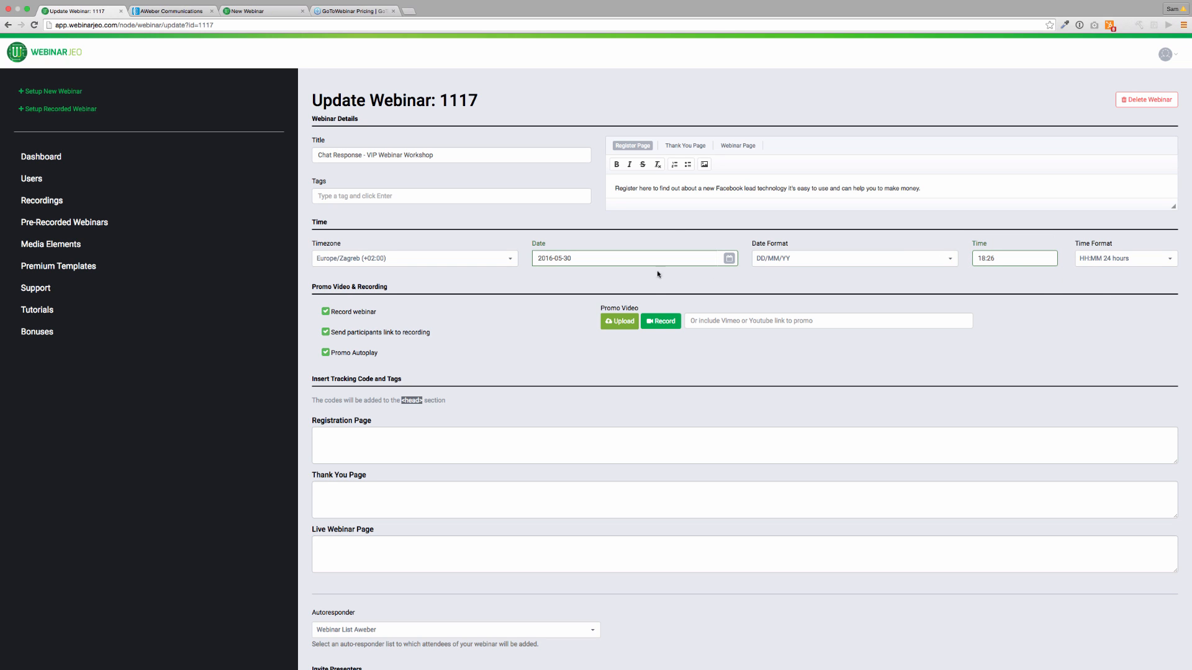
# Set the webinar date back to May 29 and save the updated settings.
pyautogui.click(640, 261)
pyautogui.click(546, 361)
pyautogui.scroll(-10, 614, 332)
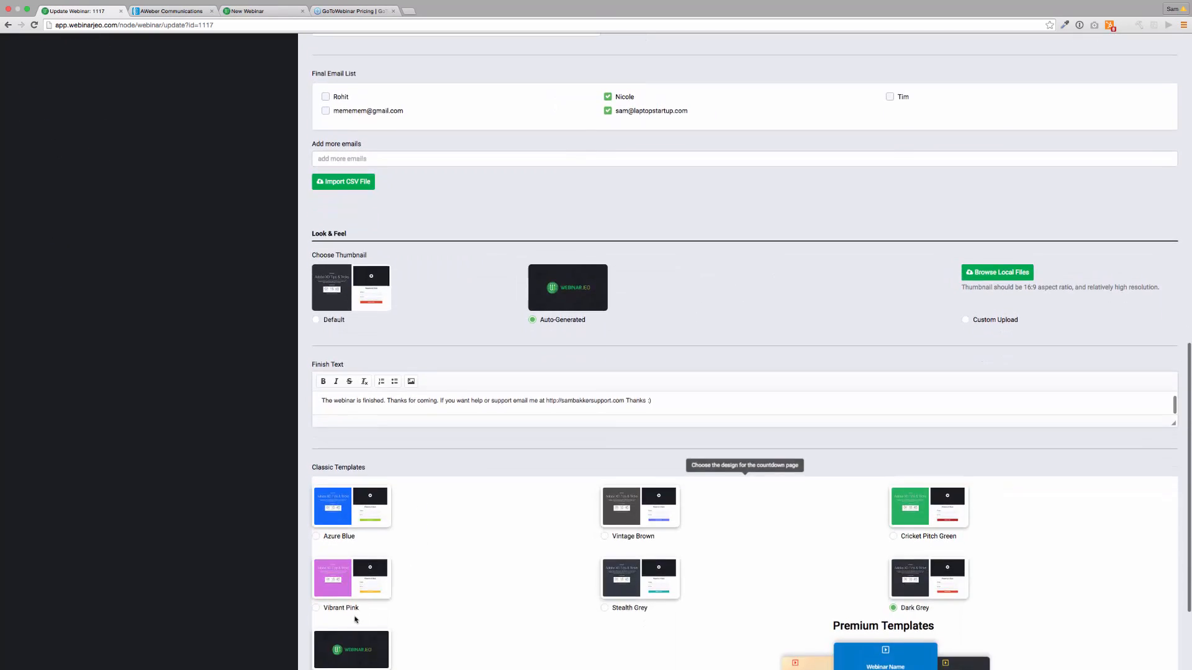
pyautogui.scroll(-2, 356, 620)
pyautogui.click(386, 643)
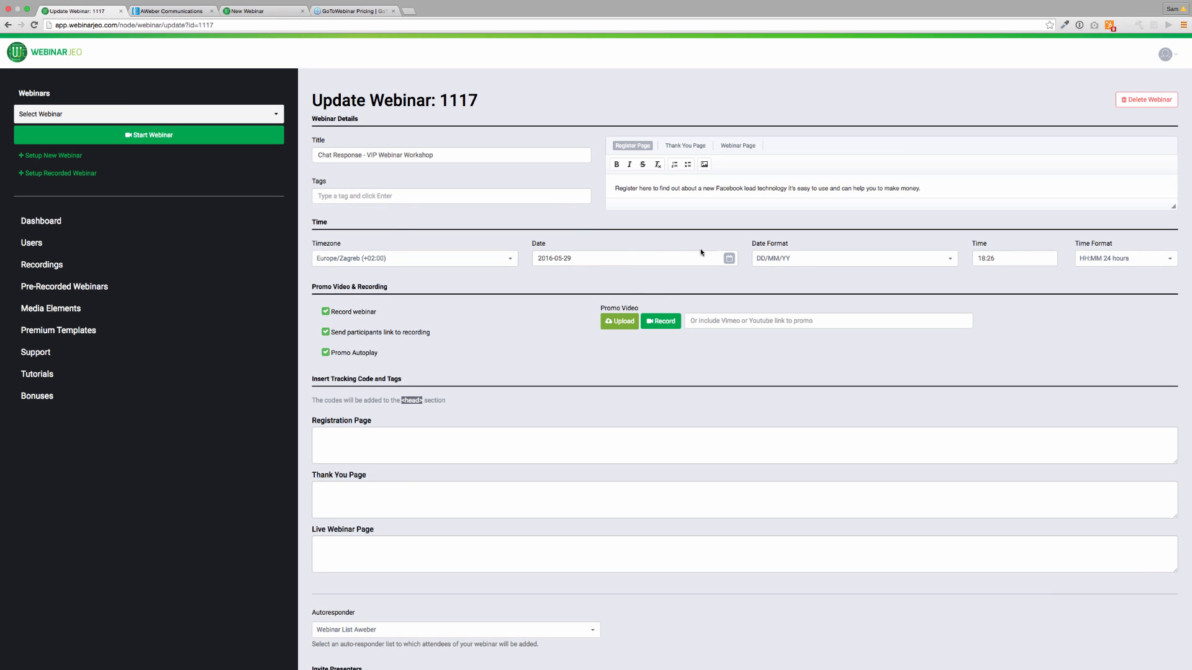
# Lower the start hour in the time picker so the webinar starts at 14:26.
pyautogui.click(986, 259)
pyautogui.click(996, 355)
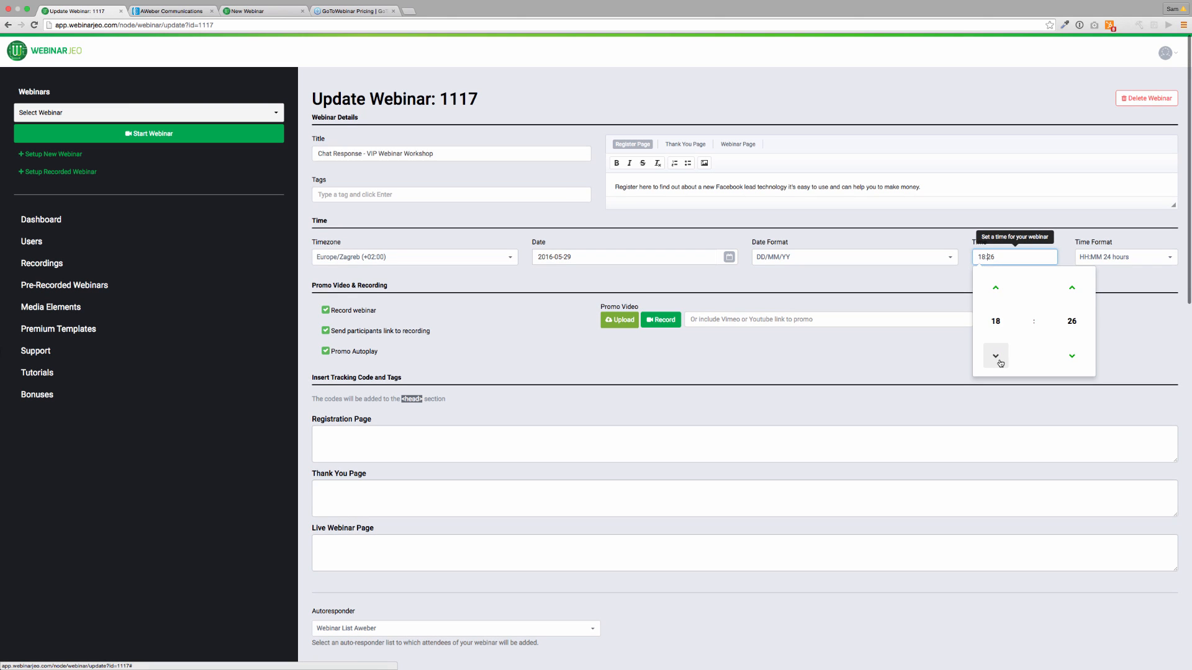
pyautogui.click(996, 351)
pyautogui.click(993, 348)
pyautogui.click(994, 348)
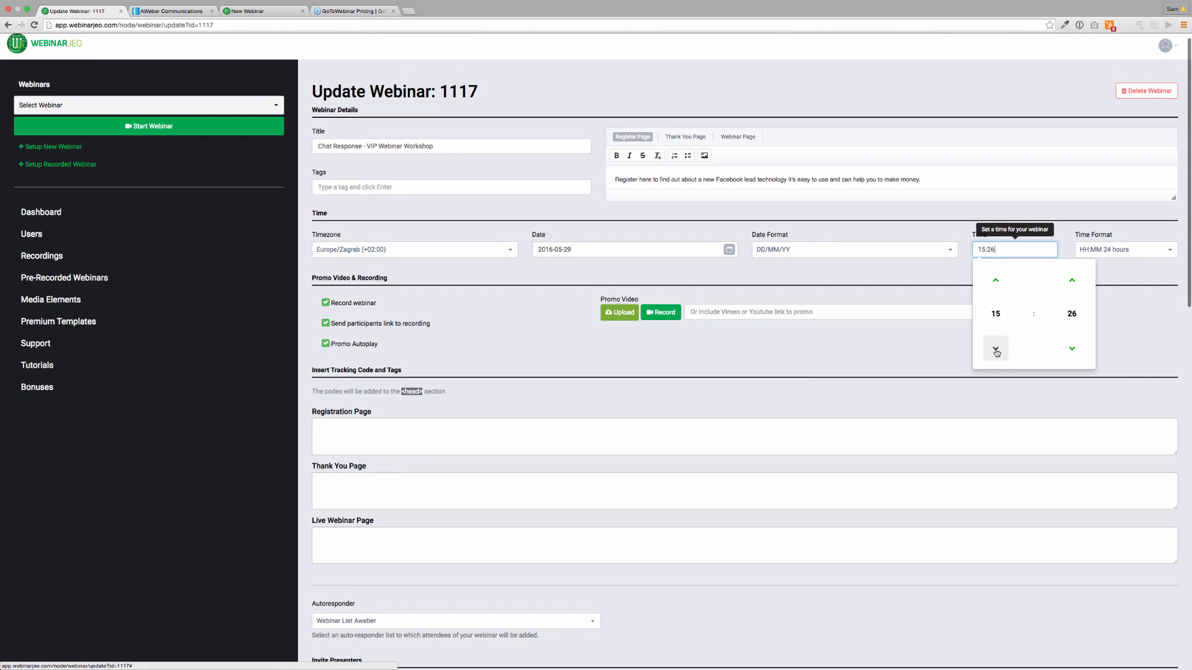
pyautogui.click(910, 334)
# Save the rescheduled webinar and select the Chat Response link on the dashboard.
pyautogui.scroll(-10, 799, 354)
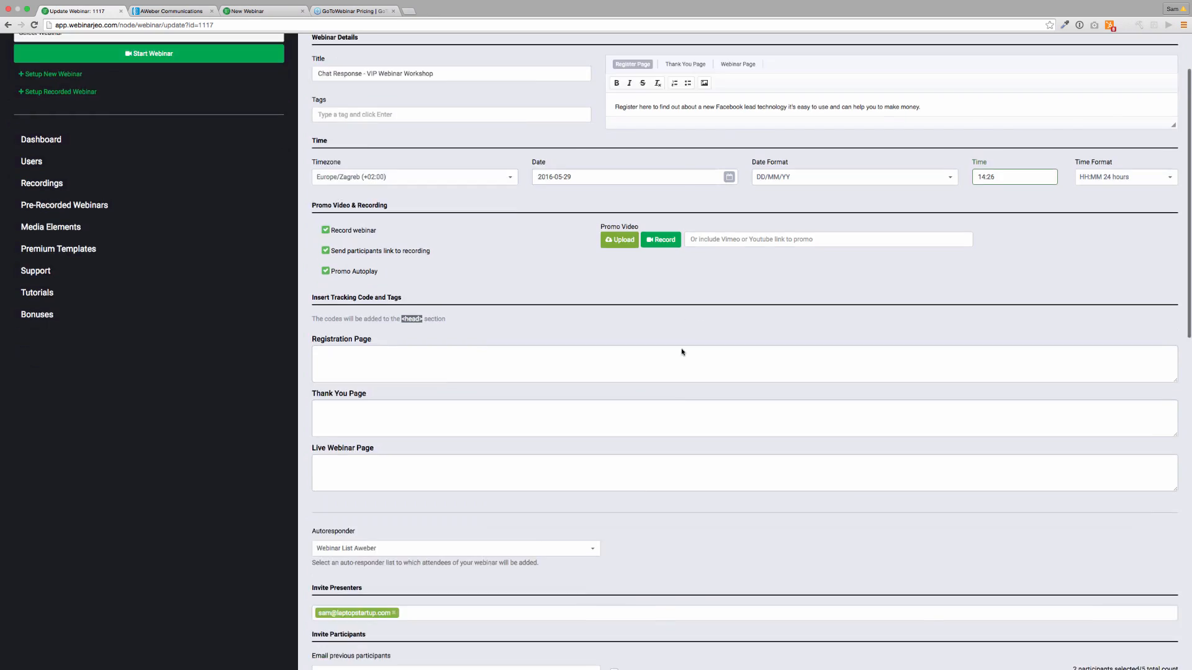
pyautogui.scroll(-10, 373, 551)
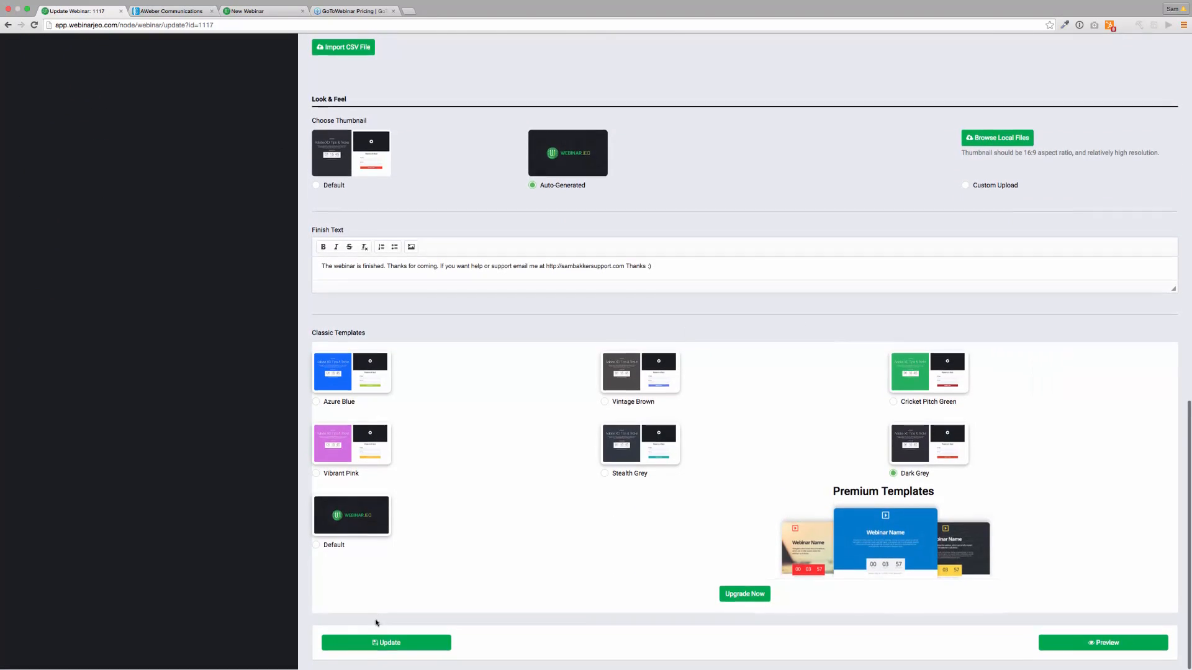
pyautogui.click(385, 643)
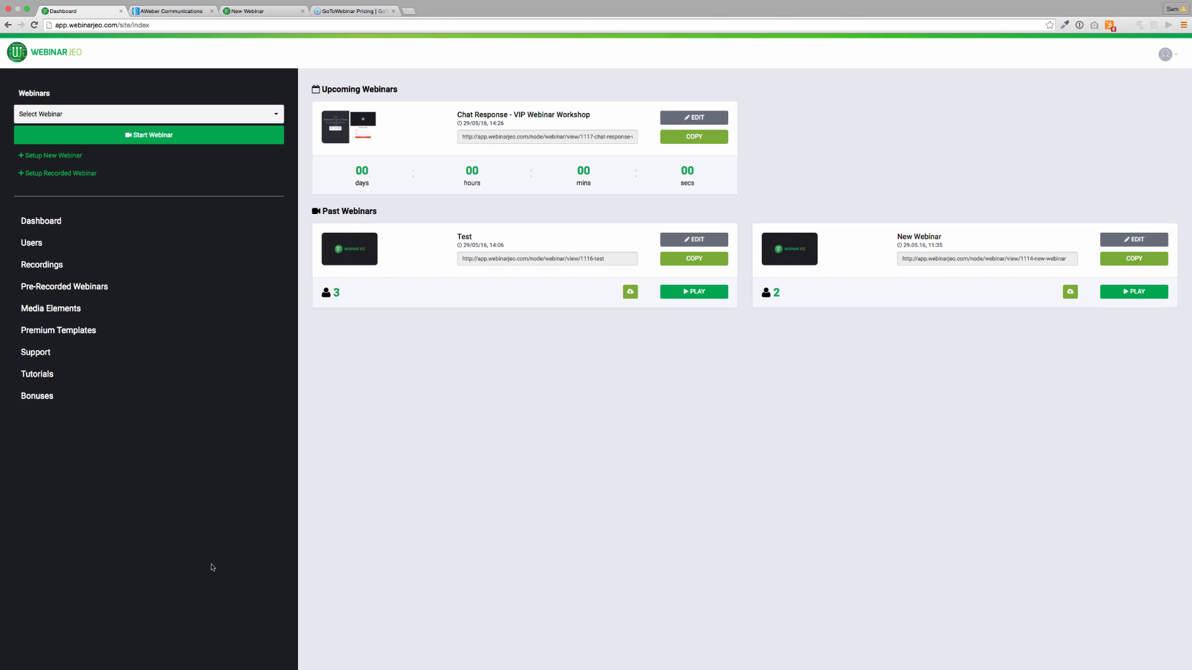
pyautogui.click(540, 137)
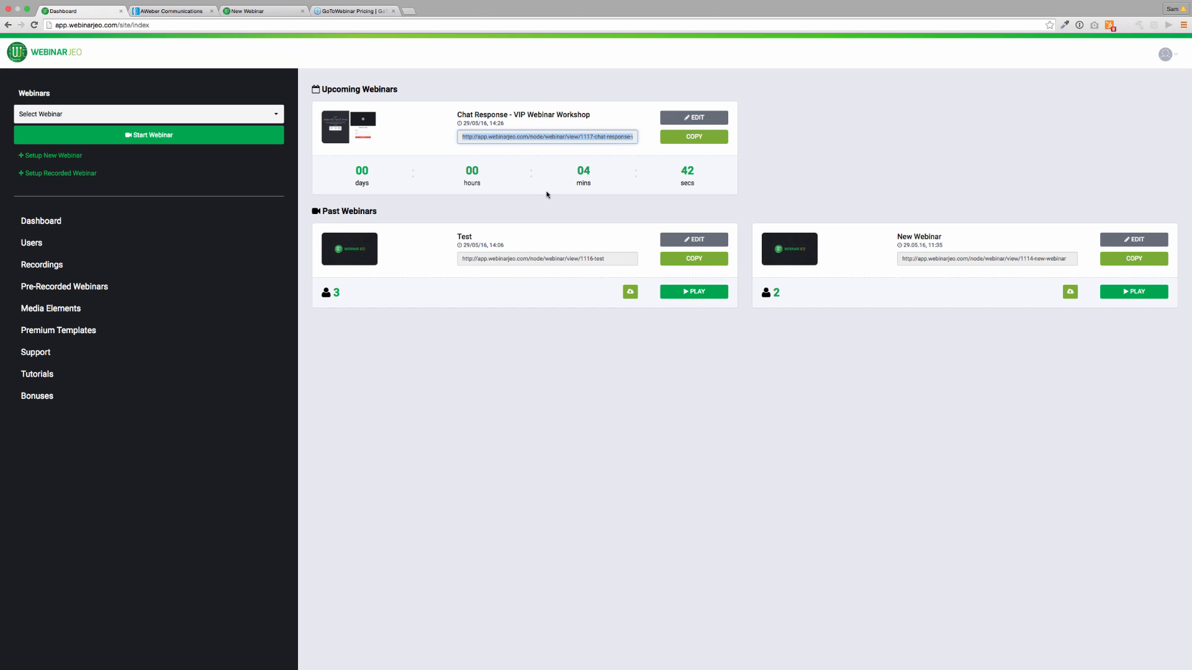
# Copy the Chat Response webinar link and load it in a new browser tab.
pyautogui.click(694, 138)
pyautogui.click(409, 11)
pyautogui.hotkey('ctrl', 'v')
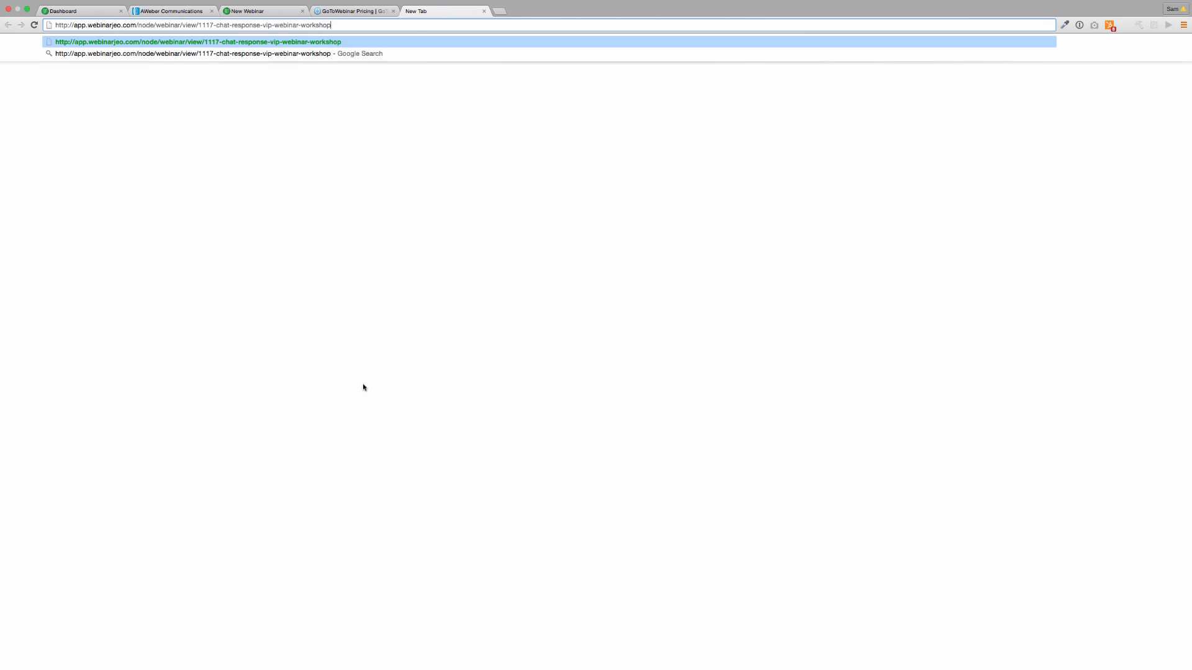
pyautogui.press('Return')
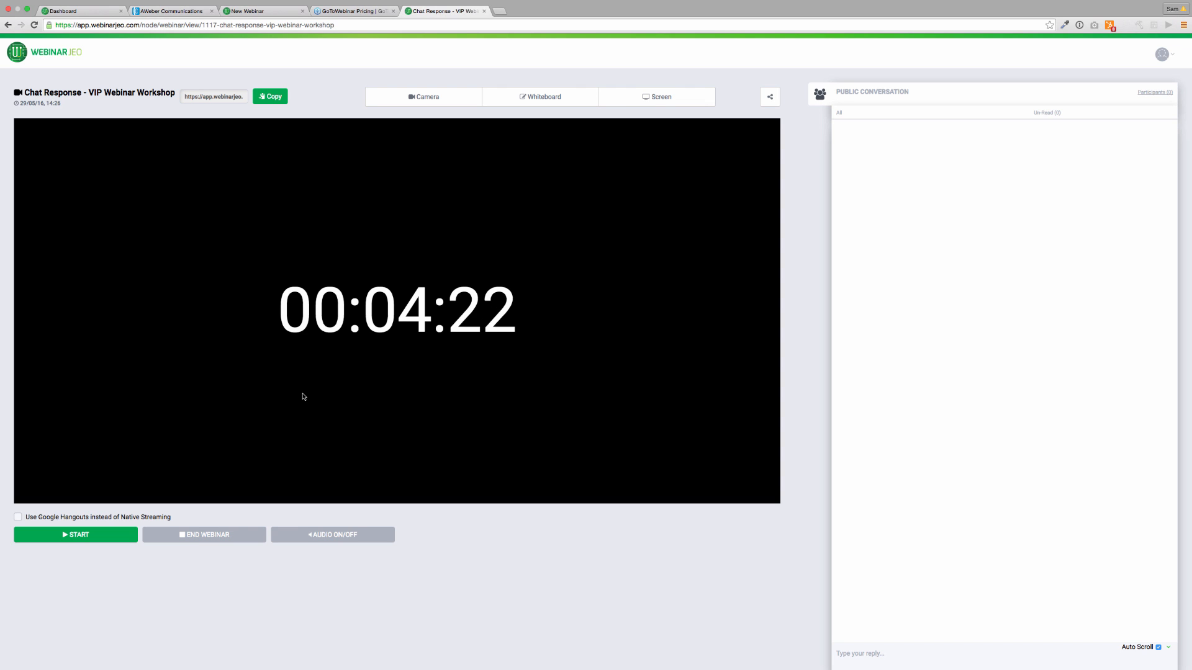
# Narrow the webinar room window so the registration page shows beside it.
pyautogui.click(231, 26)
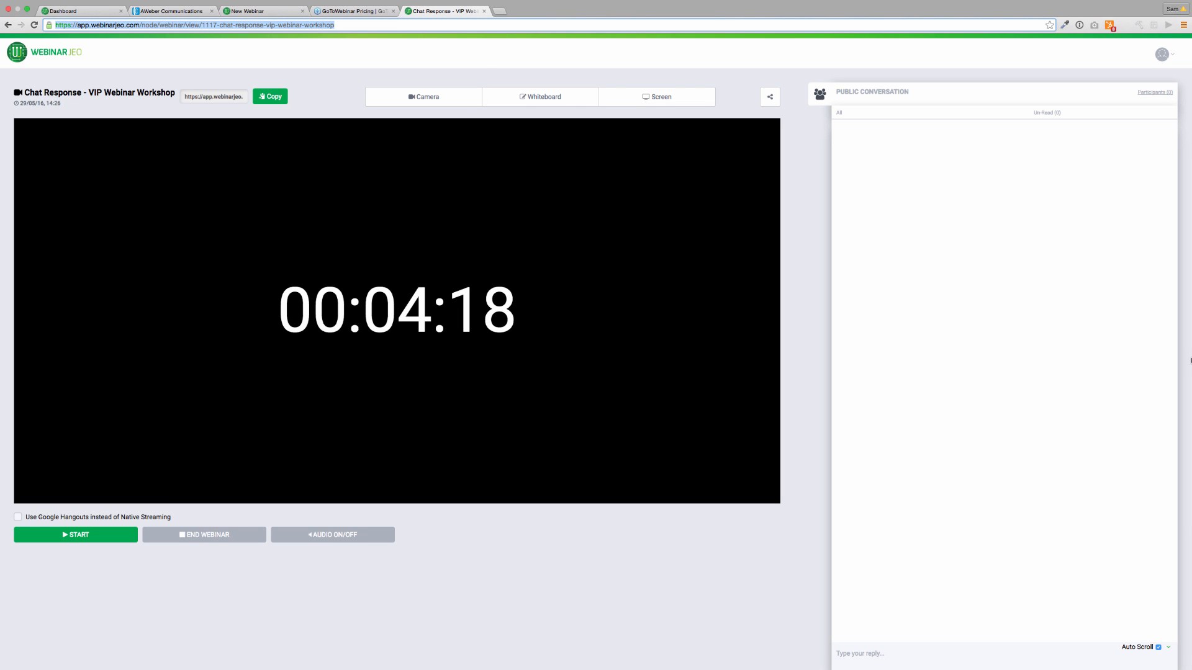
pyautogui.click(1191, 361)
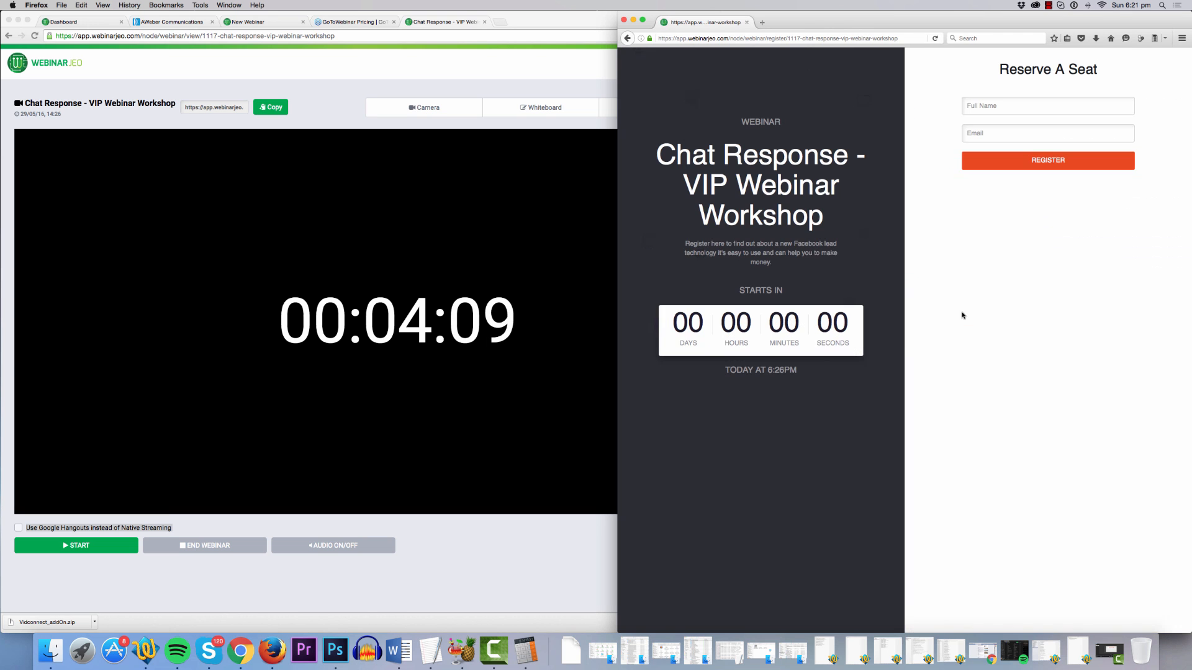
pyautogui.click(574, 65)
pyautogui.moveTo(1156, 142); pyautogui.dragTo(617, 161)
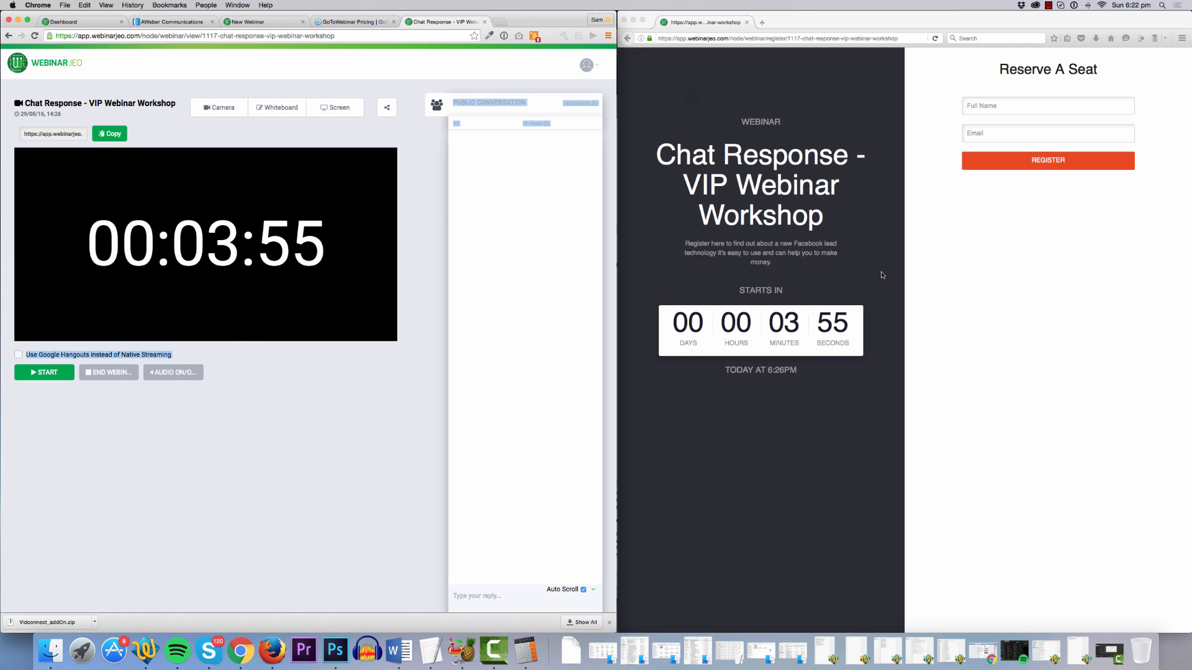
# Enter the attendee's full name in the Full Name field and move to Email.
pyautogui.click(1014, 105)
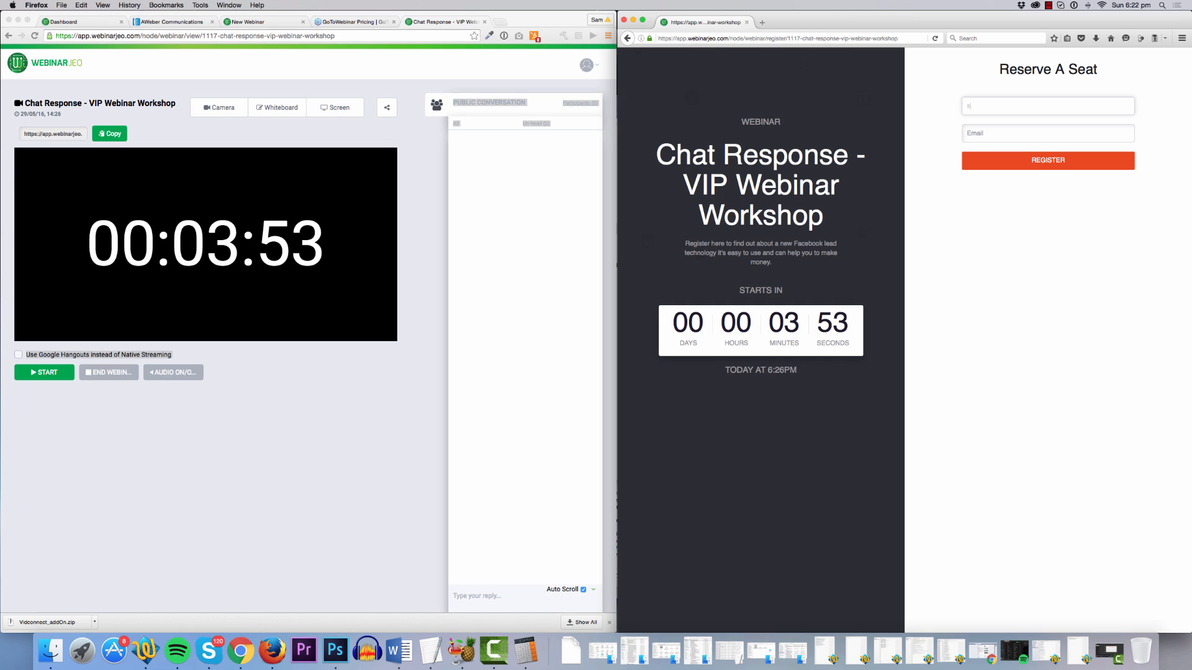
pyautogui.write('Sam')
pyautogui.press('Tab')
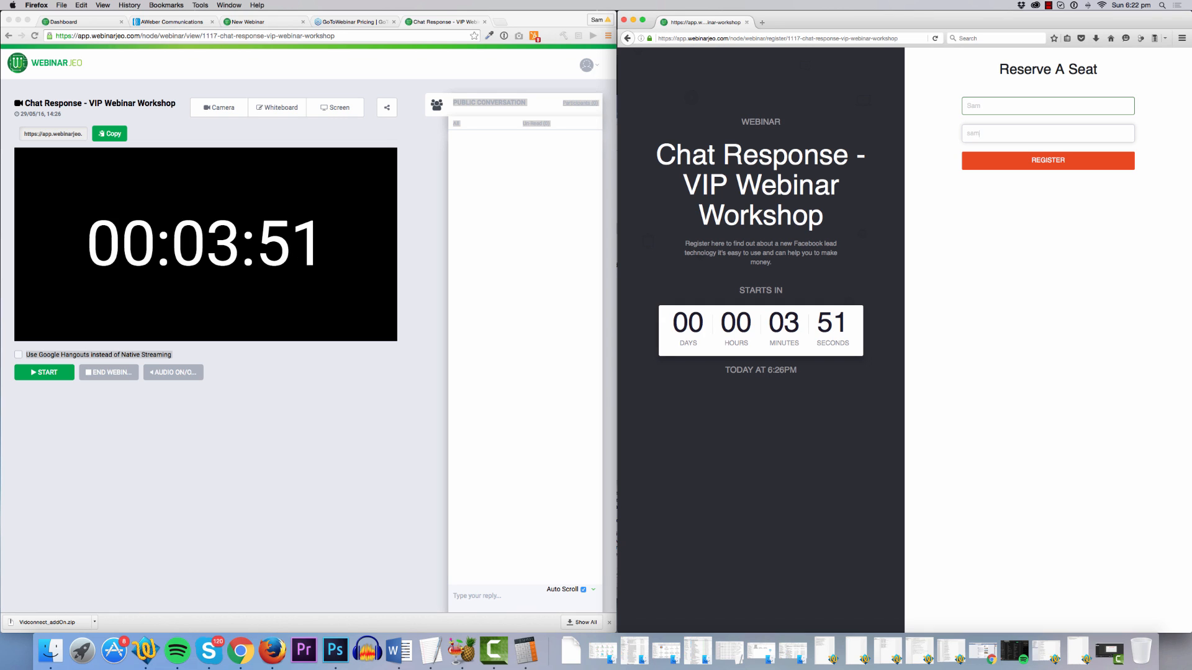
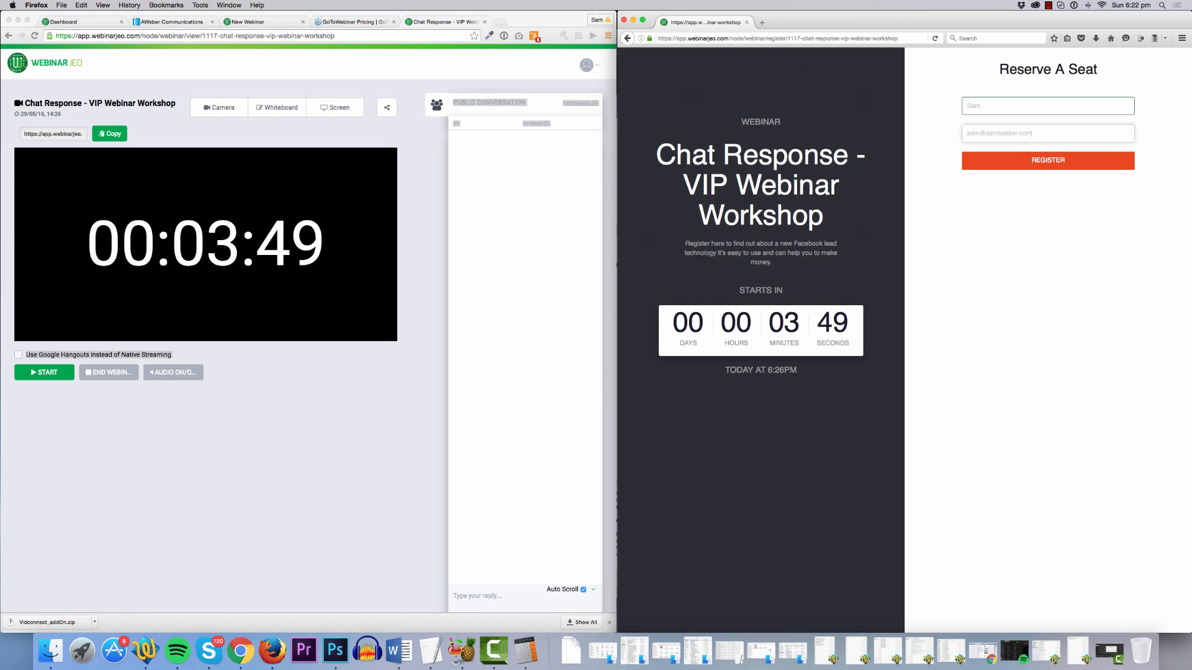
# Fill in the attendee's e-mail address and submit the webinar registration.
pyautogui.click(1097, 165)
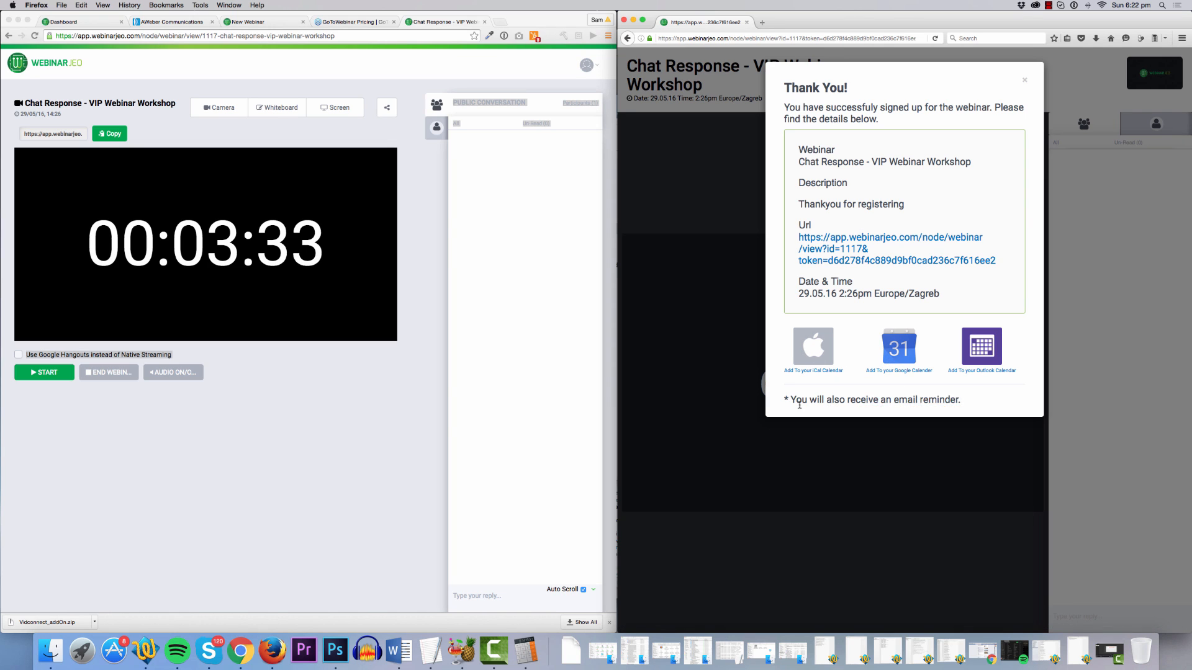
pyautogui.moveTo(962, 400); pyautogui.dragTo(783, 402)
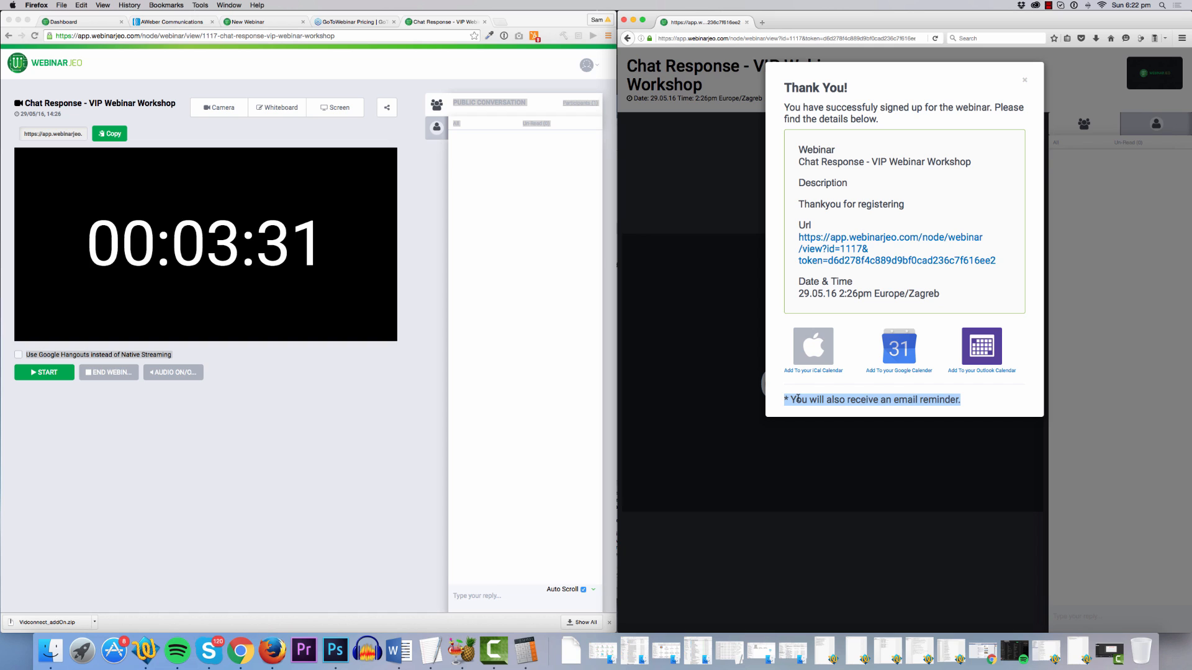
# Copy the personal join link's address and close the Thank You dialog.
pyautogui.rightClick(837, 240)
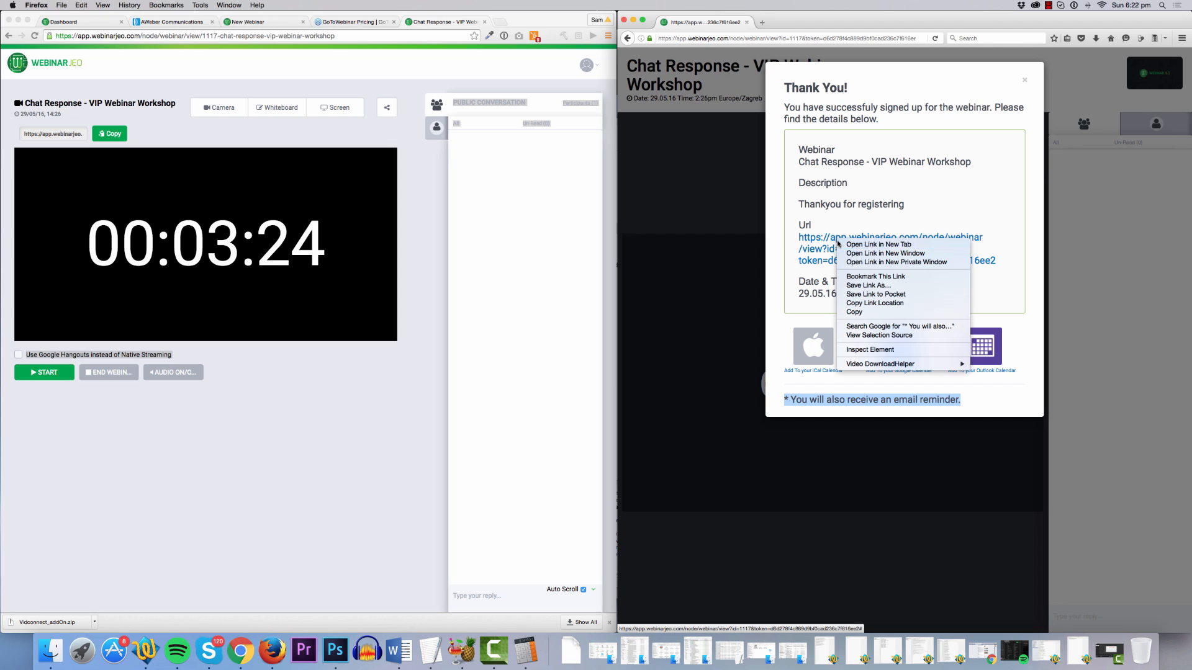
pyautogui.click(853, 303)
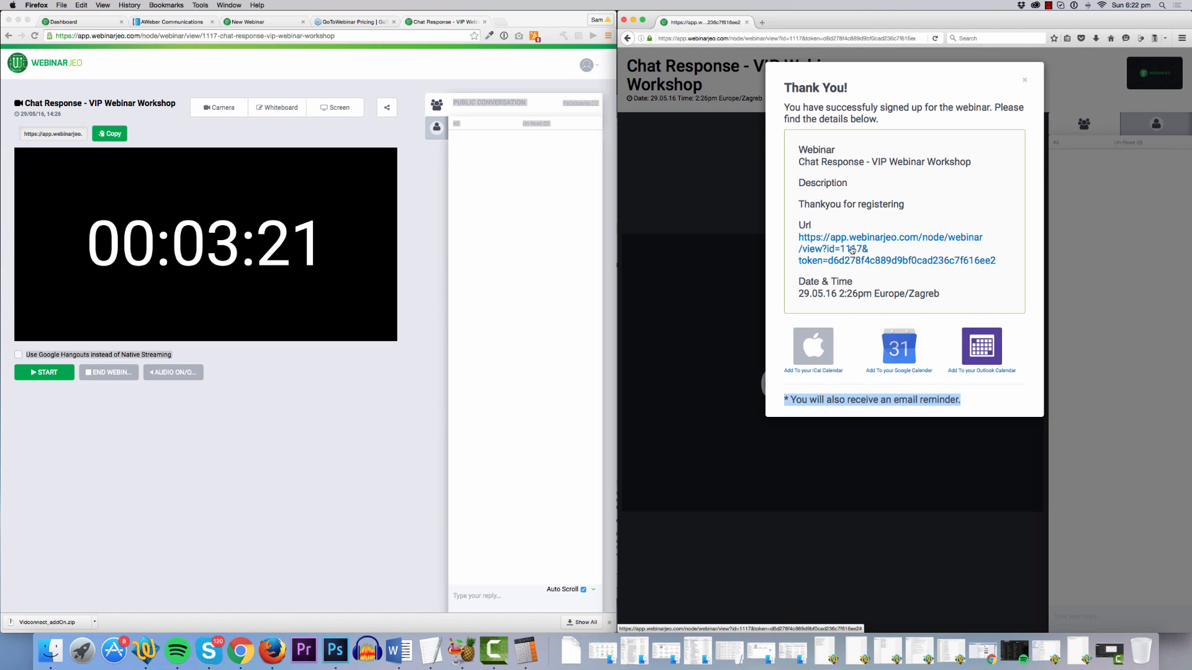
pyautogui.click(1023, 79)
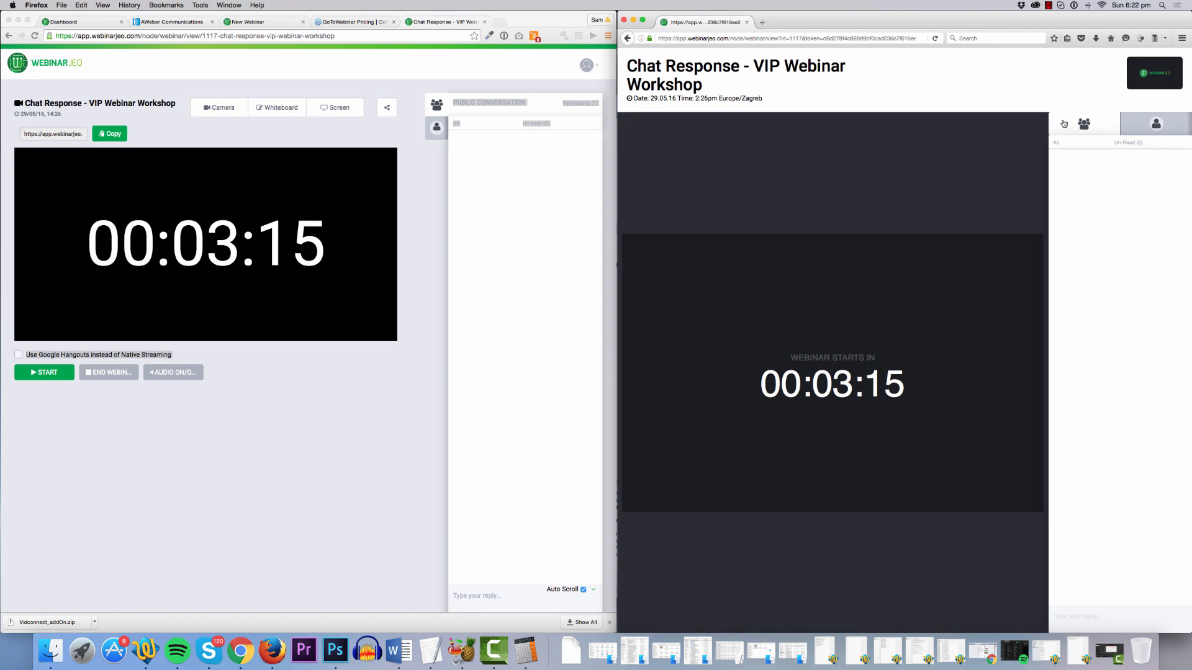
# Send 'Hey im so excited' from the attendee's chat.
pyautogui.click(1152, 129)
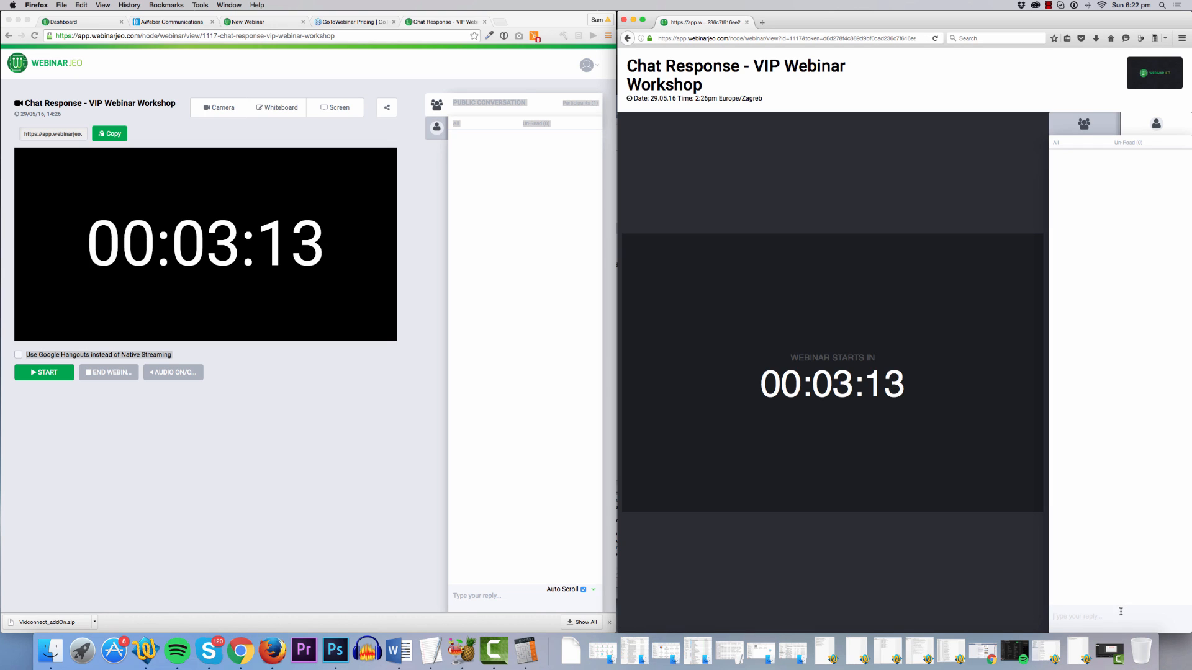
pyautogui.write('Hey im')
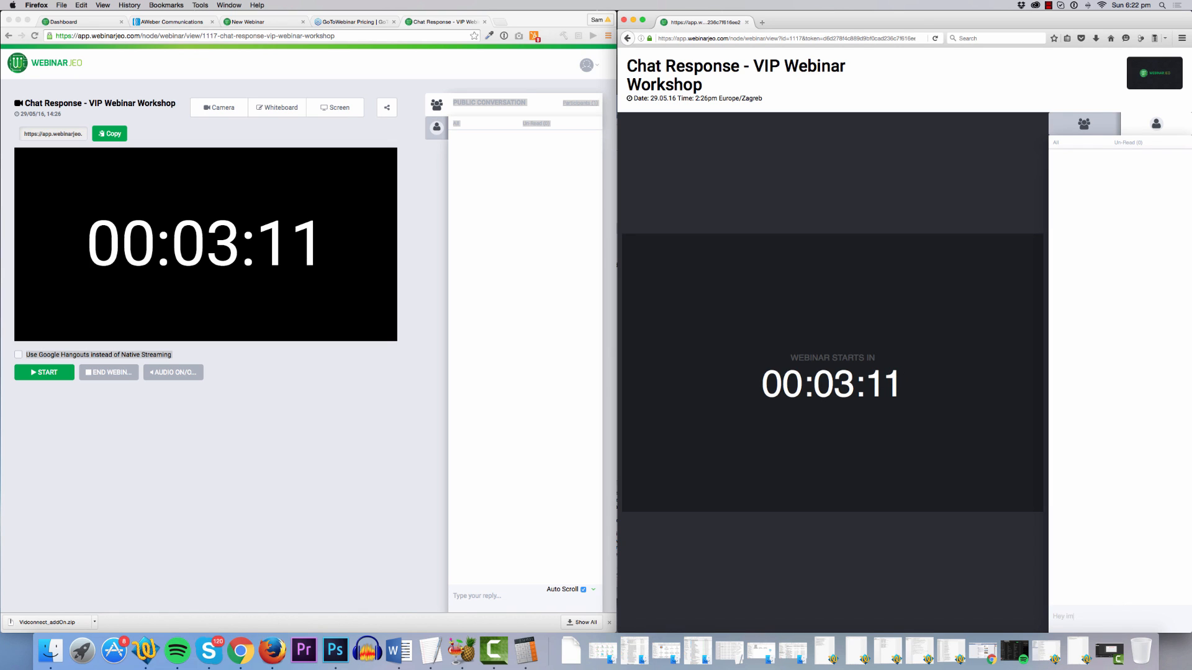
pyautogui.write(' so excited about')
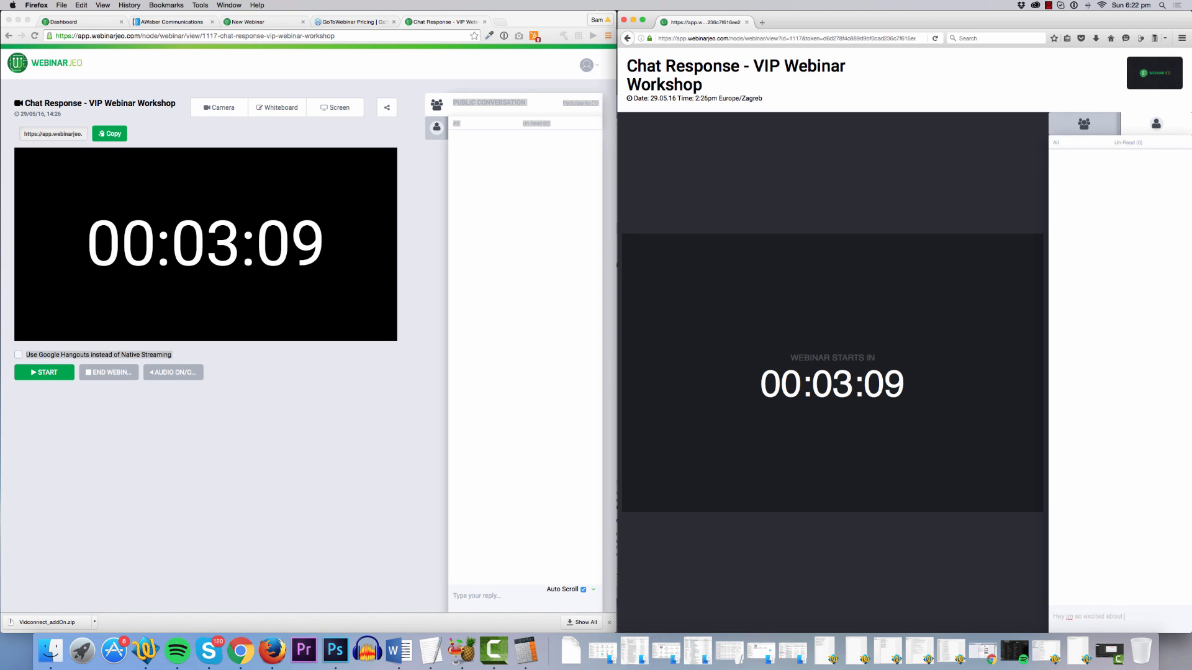
pyautogui.press('Return')
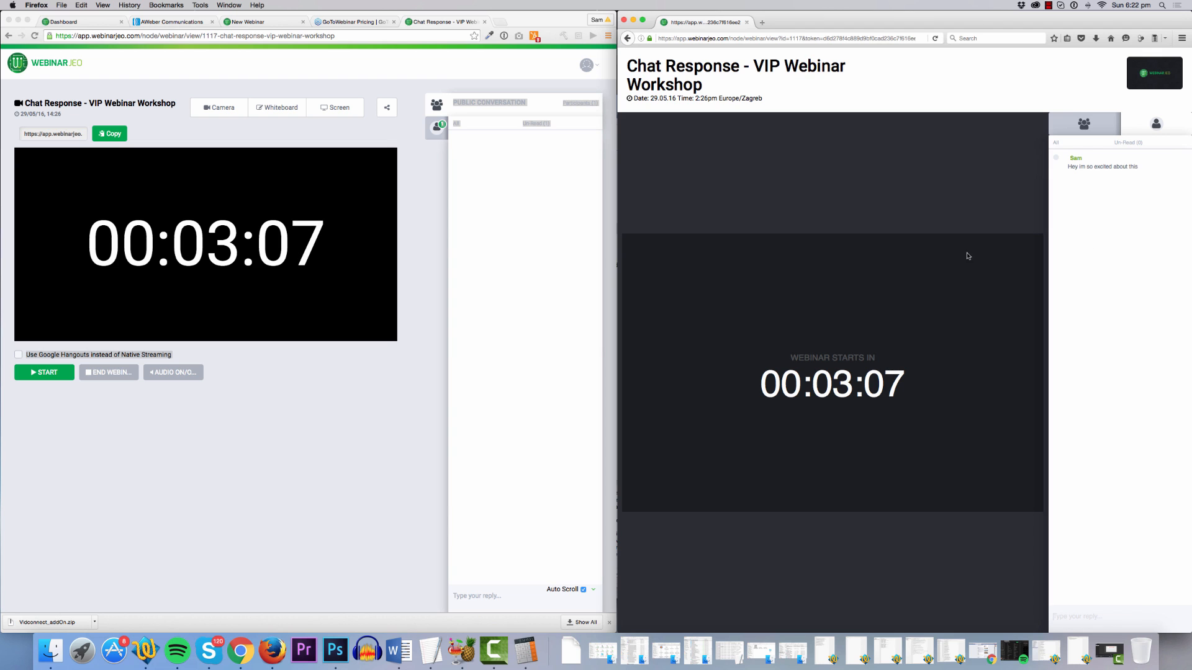
# Quit Skype and send 'Yes how cool is this' as the host's chat reply.
pyautogui.click(477, 149)
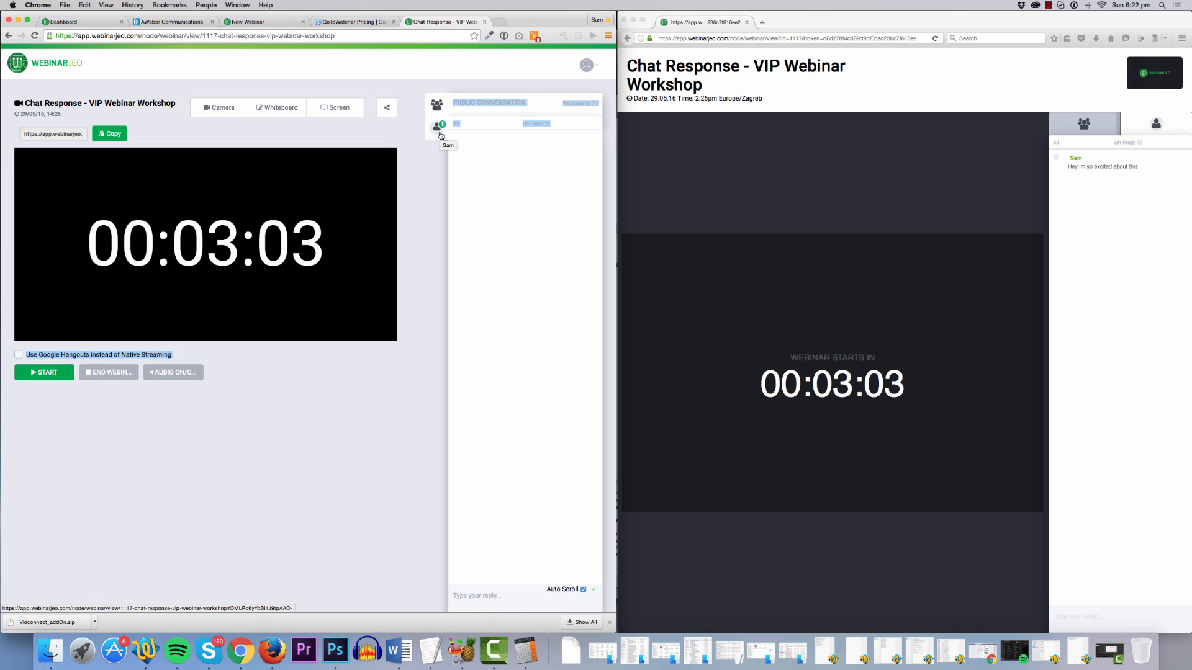
pyautogui.click(438, 127)
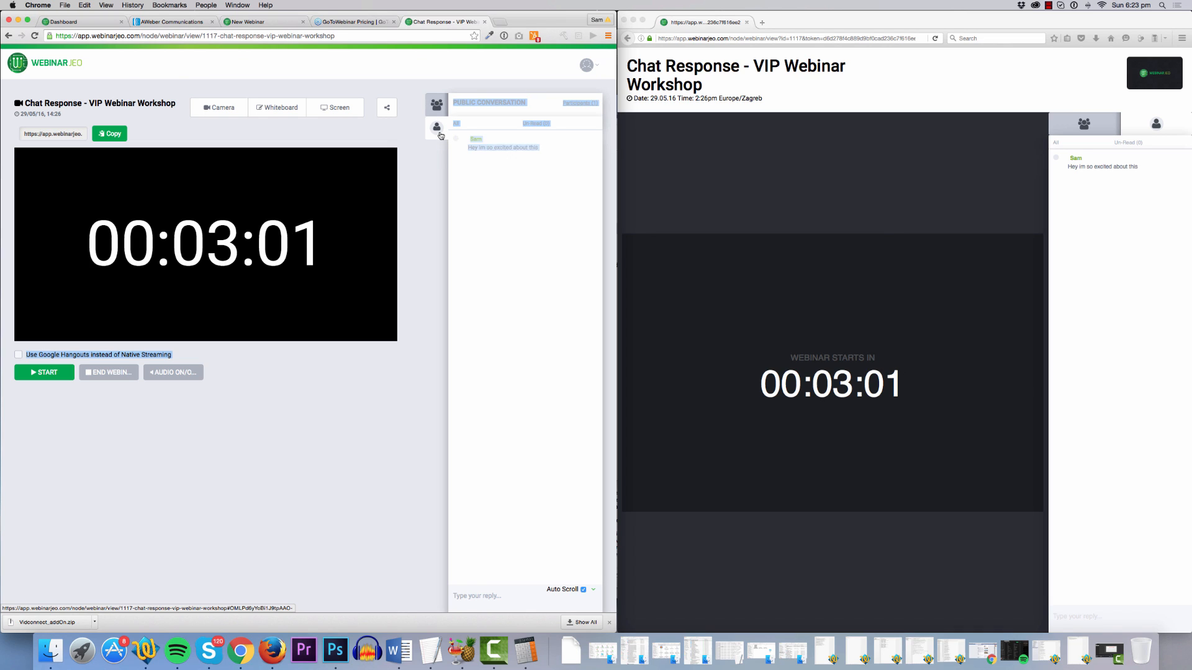
pyautogui.click(497, 201)
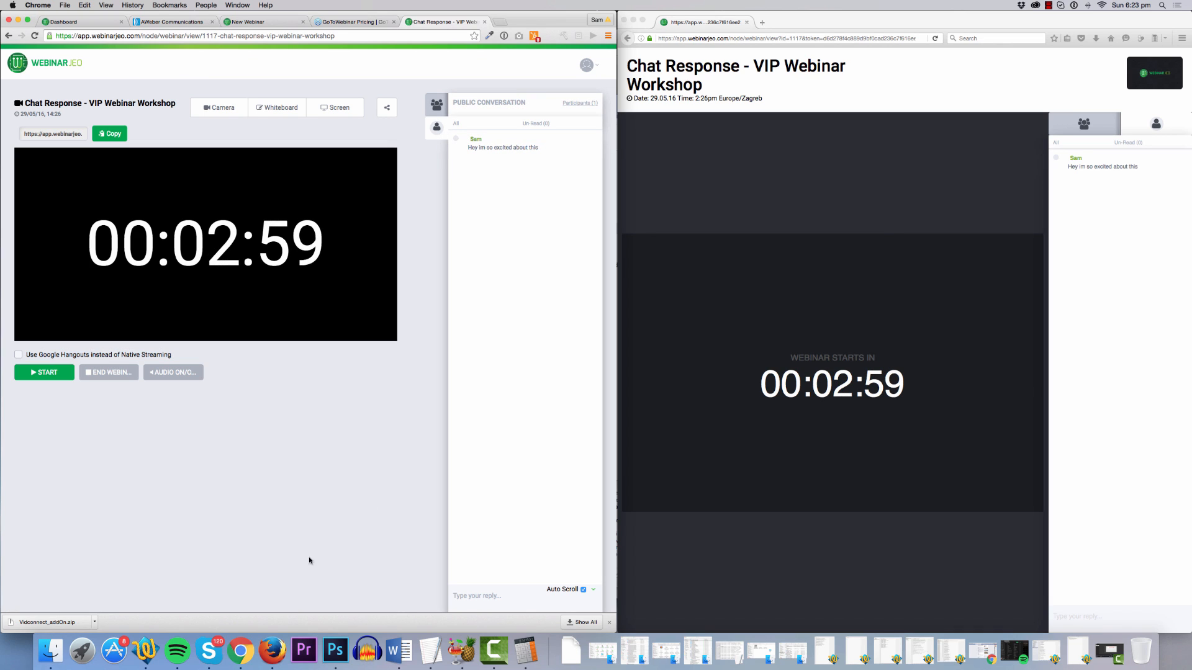
pyautogui.rightClick(211, 651)
pyautogui.click(214, 620)
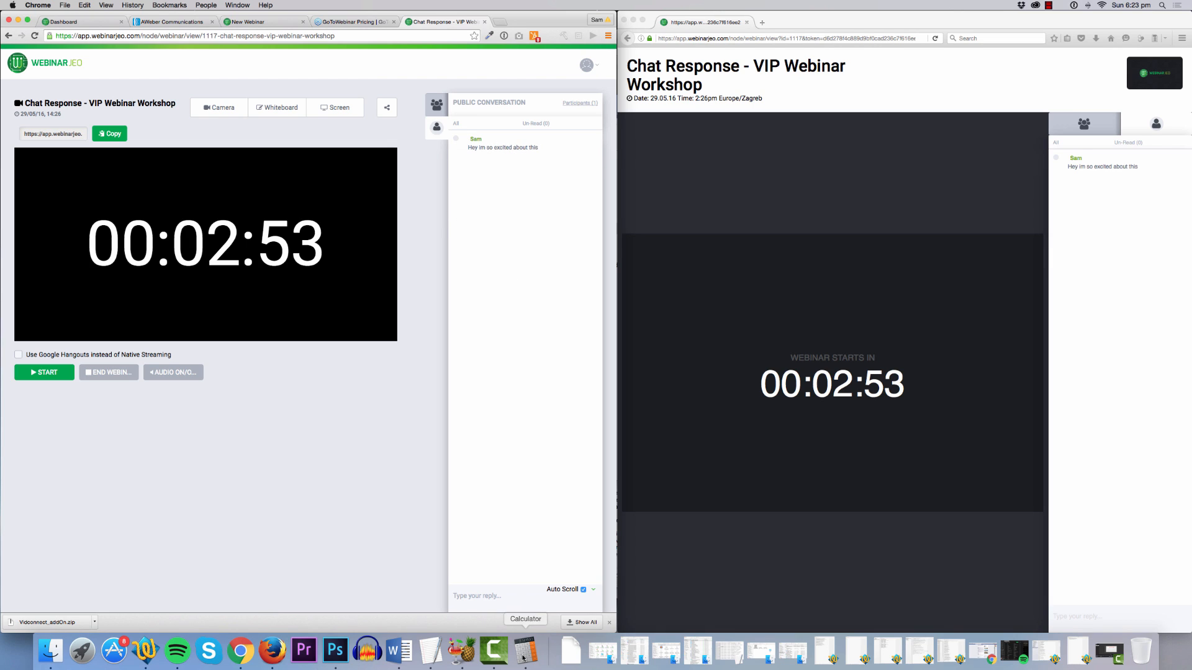
pyautogui.write('Yes how')
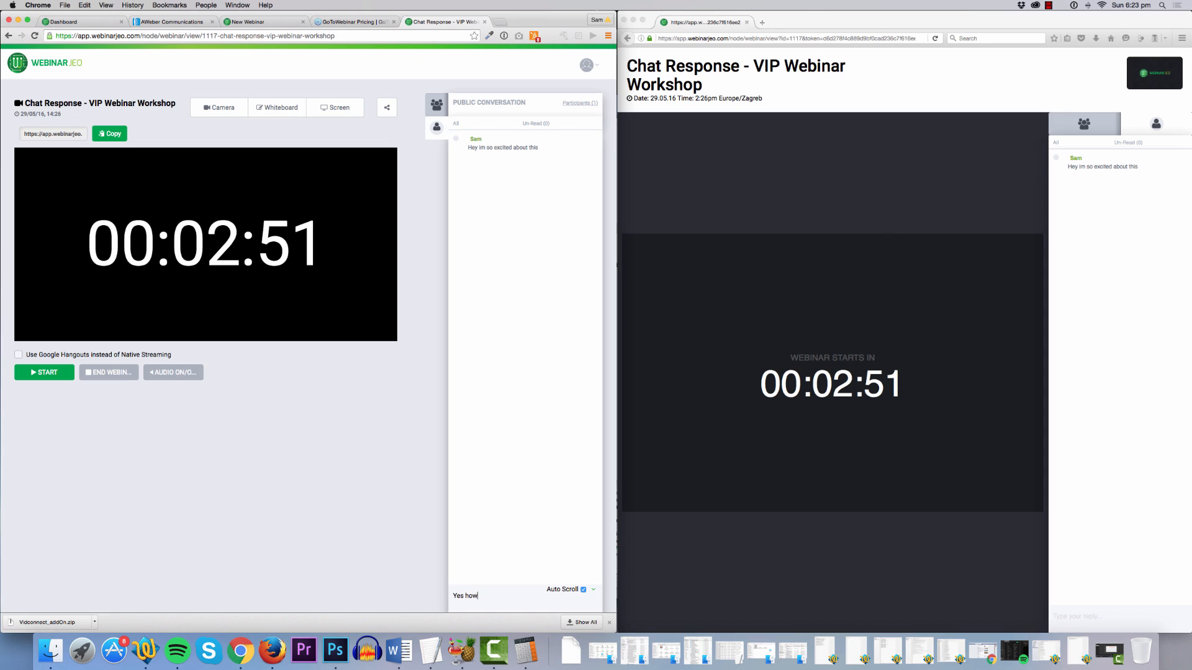
pyautogui.write(' cool is thi')
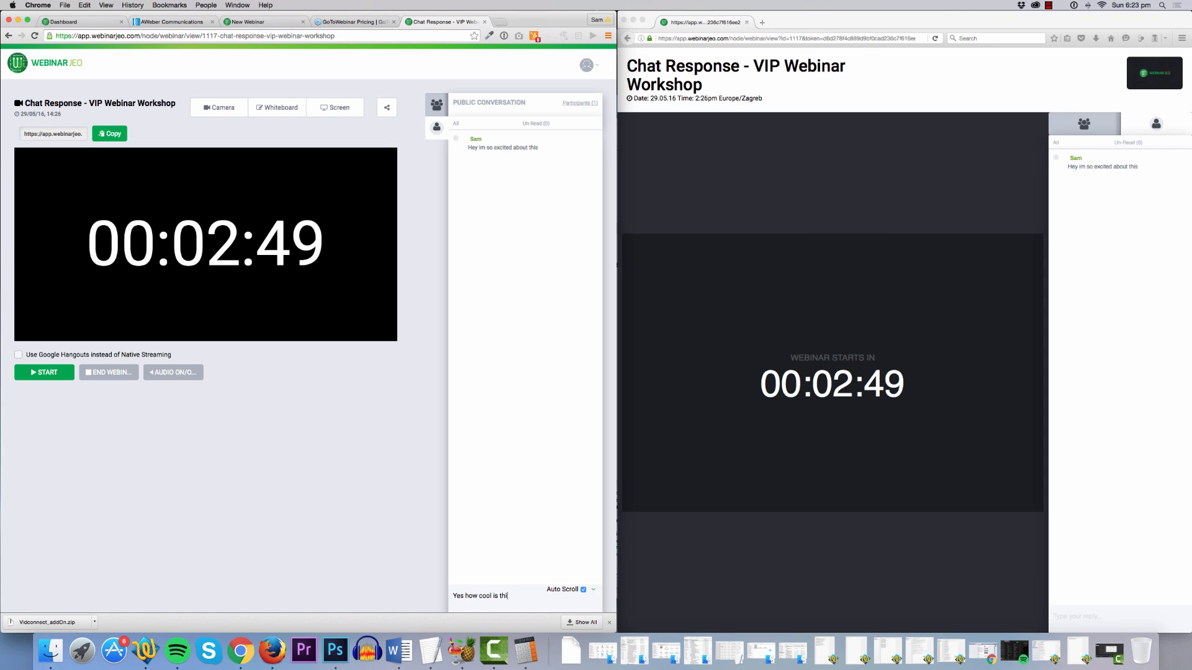
pyautogui.write('s')
pyautogui.press('Return')
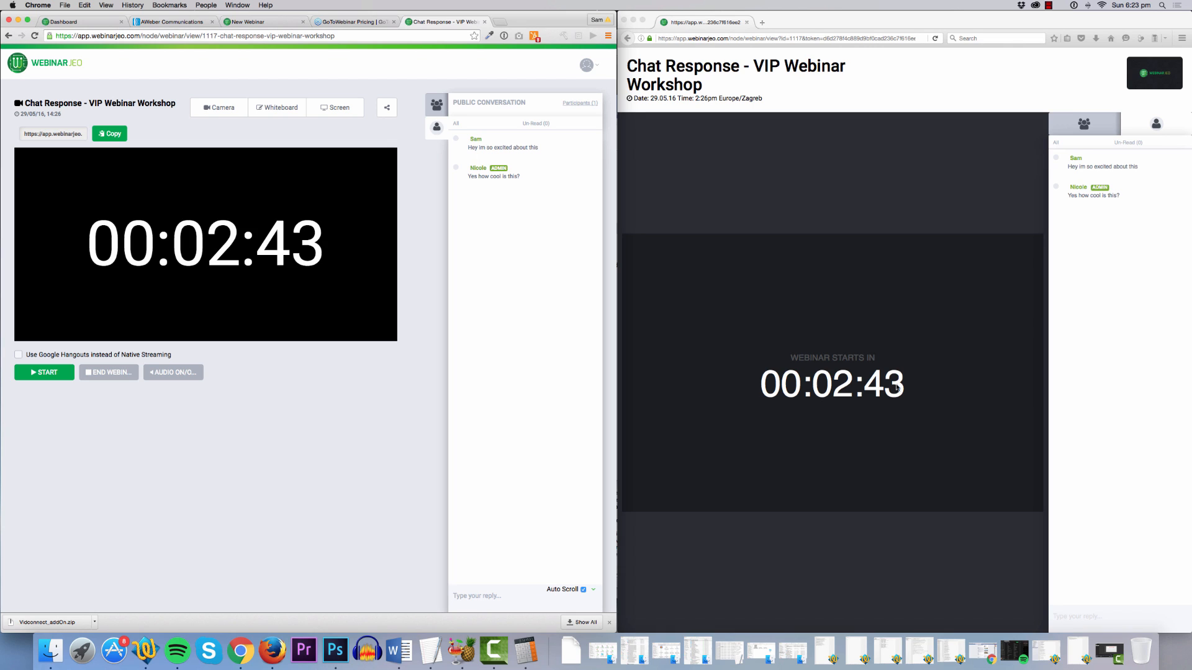
pyautogui.click(611, 622)
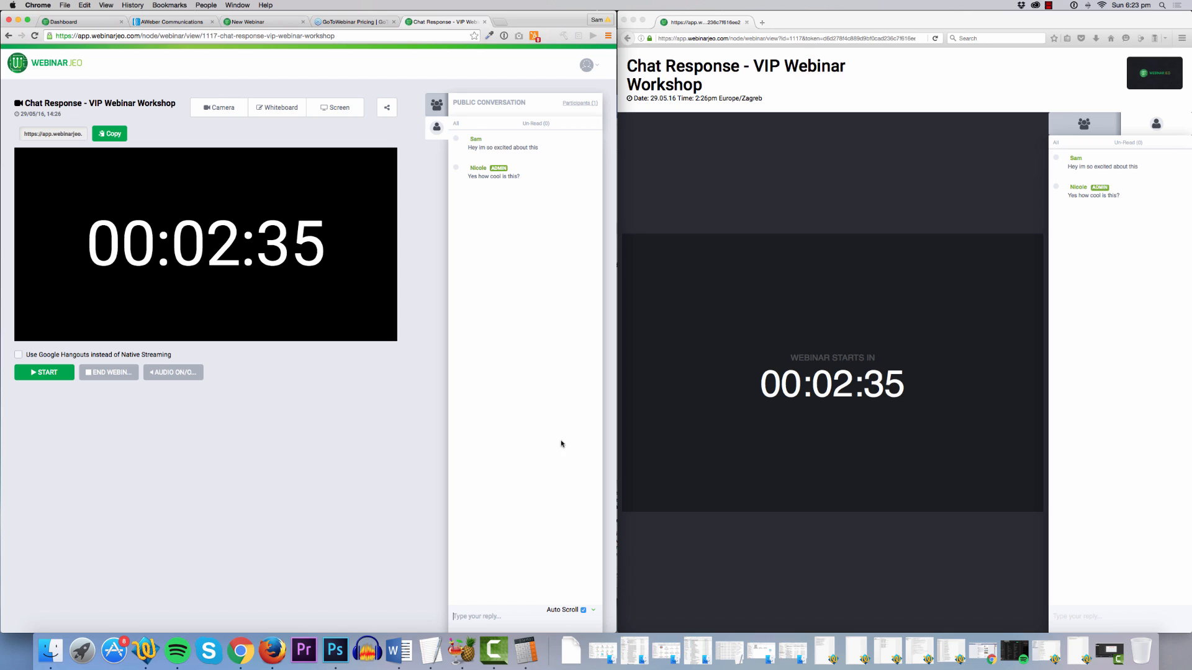
# Type a 'really cool' reply in the attendee's chat box.
pyautogui.click(1100, 620)
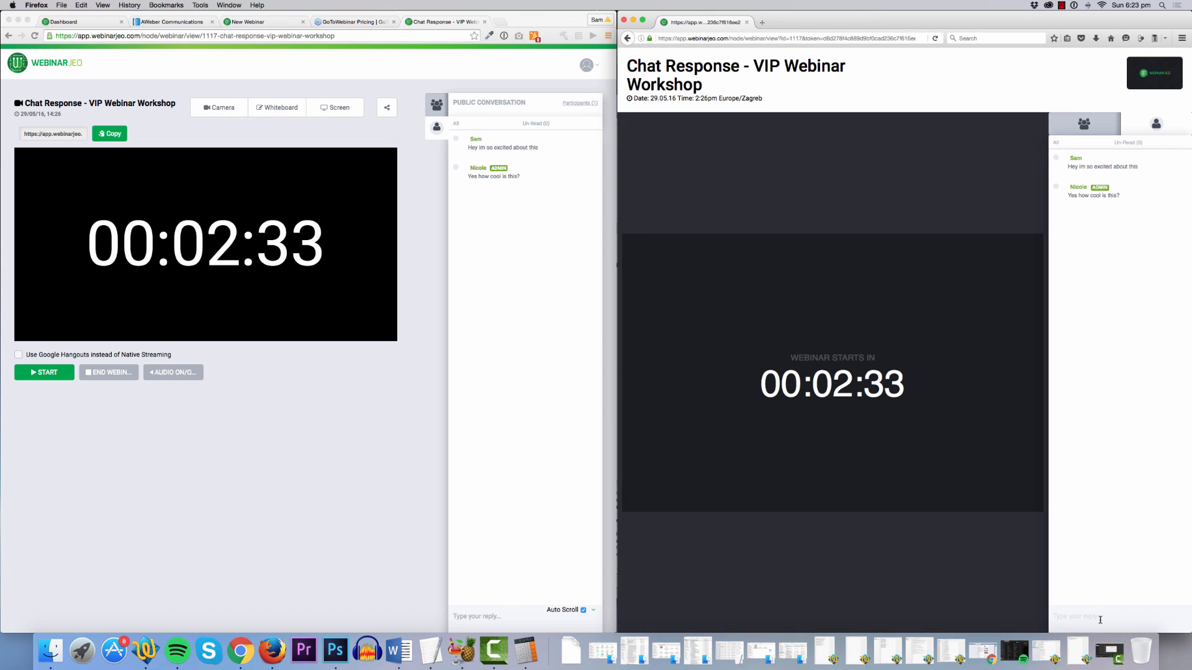
pyautogui.write('Thi')
pyautogui.press('BackSpace')
pyautogui.press('BackSpace')
pyautogui.press('BackSpace')
pyautogui.press('BackSpace')
pyautogui.press('BackSpace')
pyautogui.write('s ')
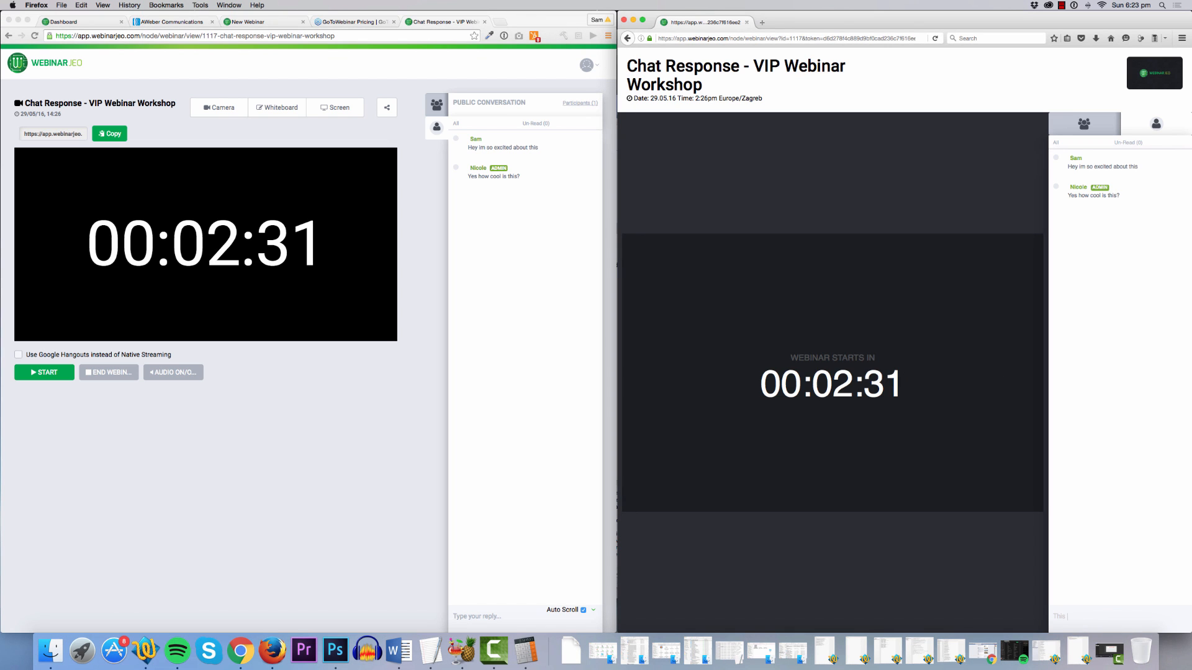
pyautogui.write('really cool')
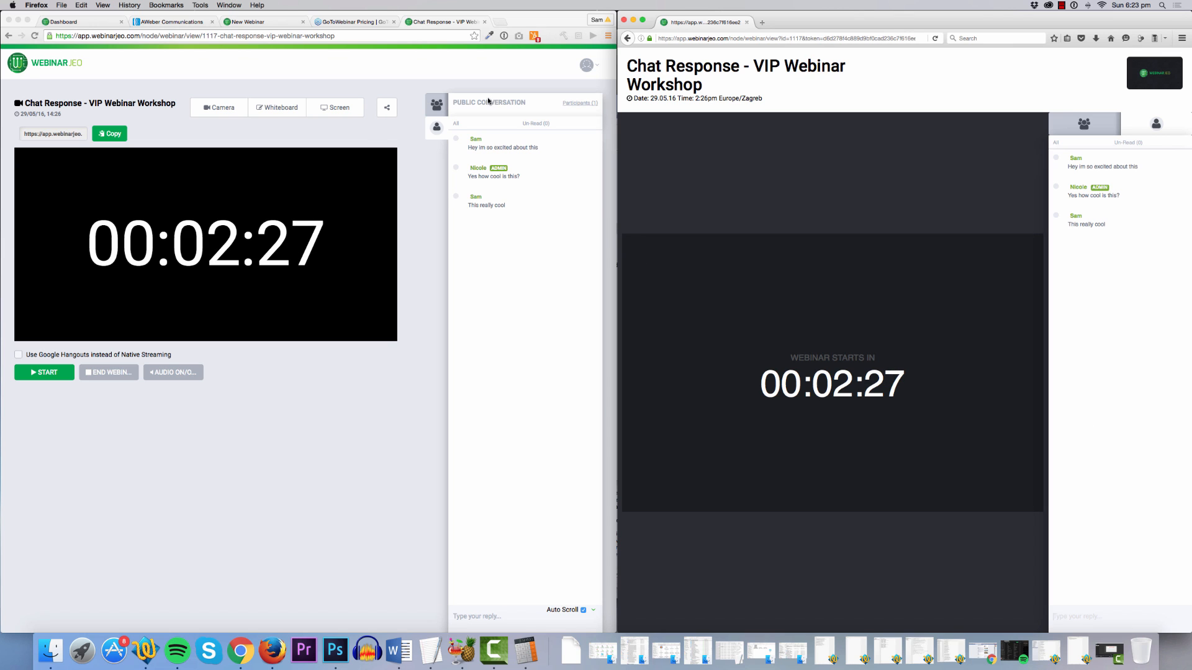
# Privately send the attendee a message with the support link, then turn on the camera.
pyautogui.click(442, 127)
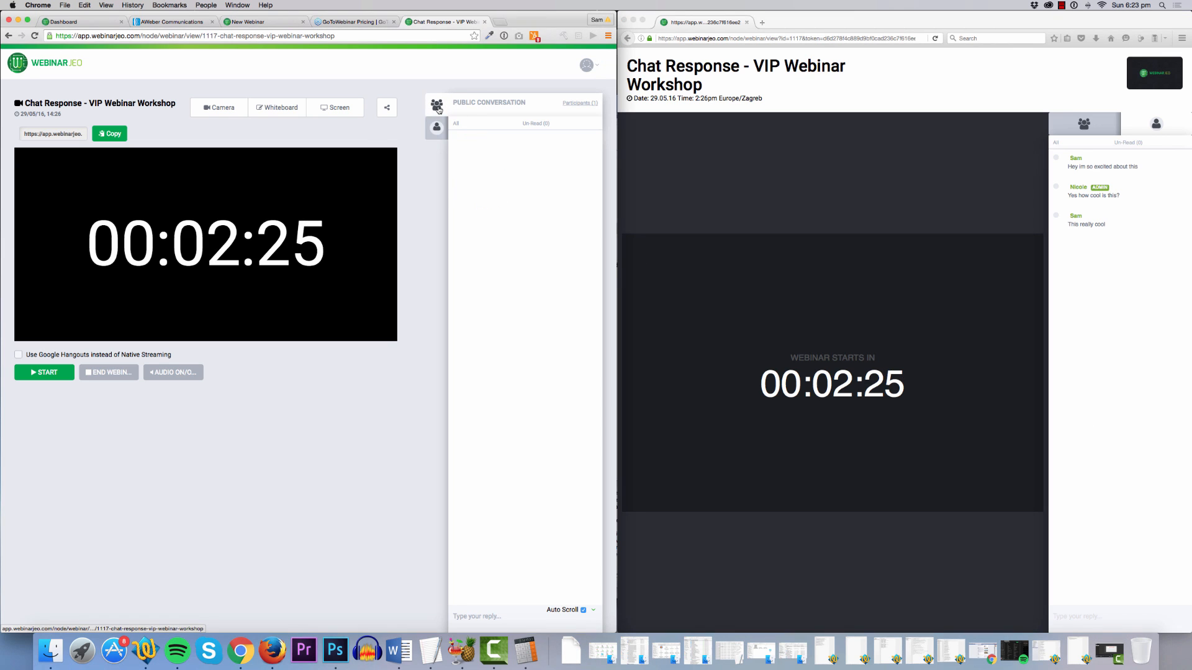
pyautogui.click(439, 110)
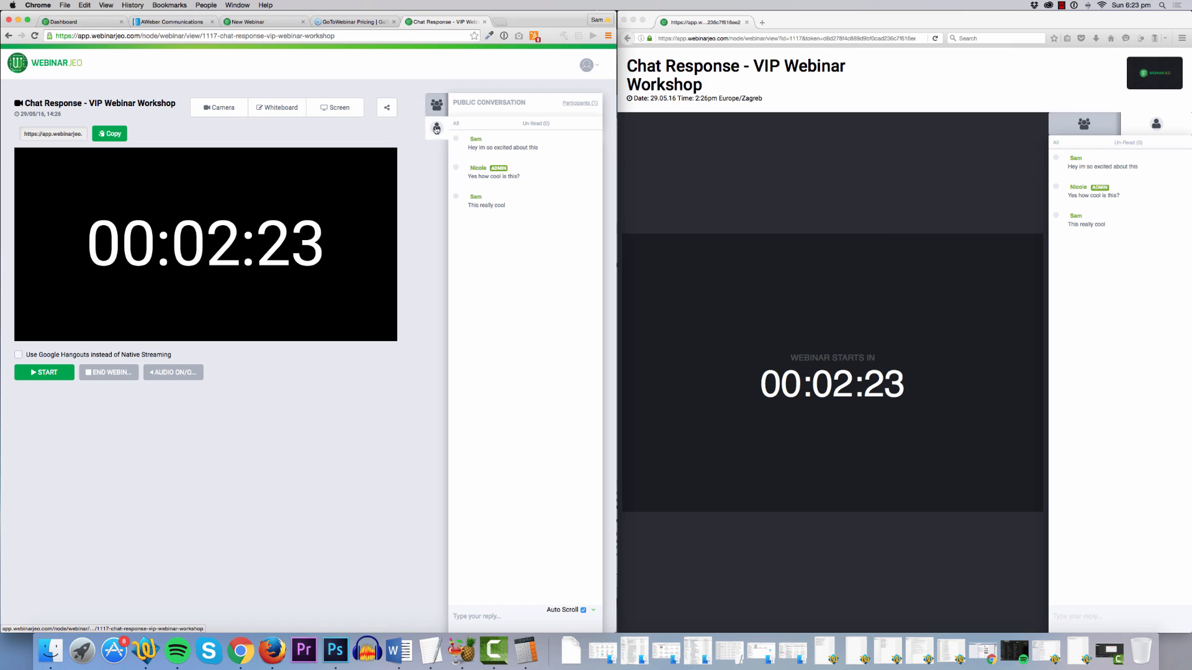
pyautogui.click(437, 127)
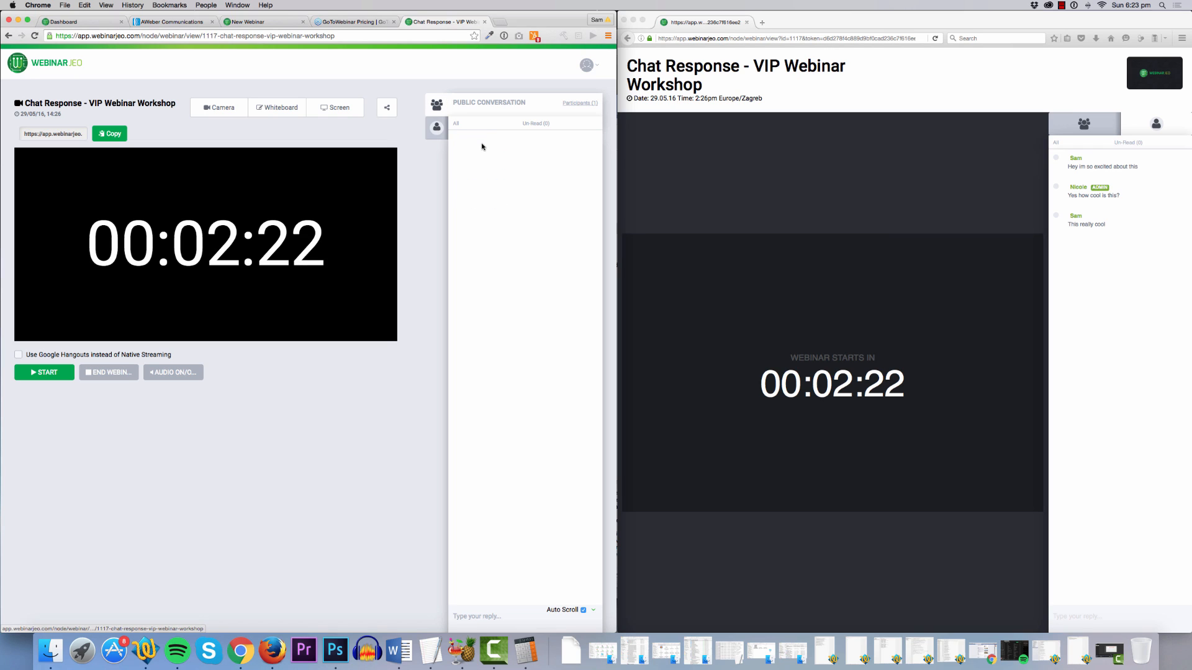
pyautogui.click(503, 618)
pyautogui.write('Su')
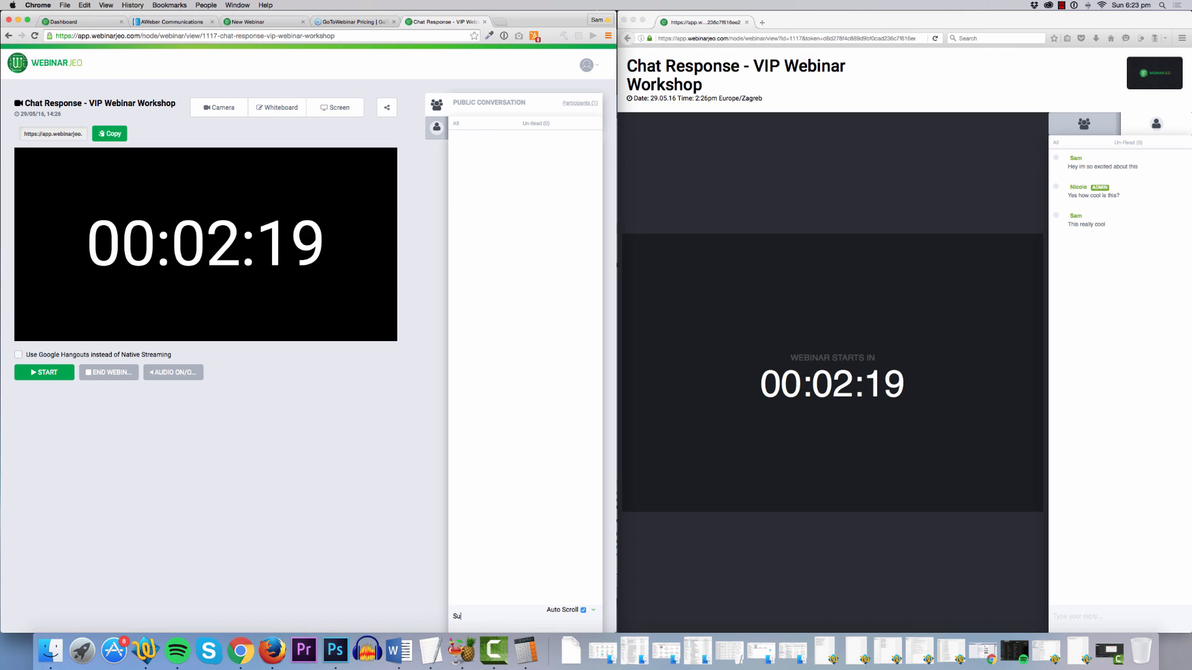
pyautogui.write('pport link is:')
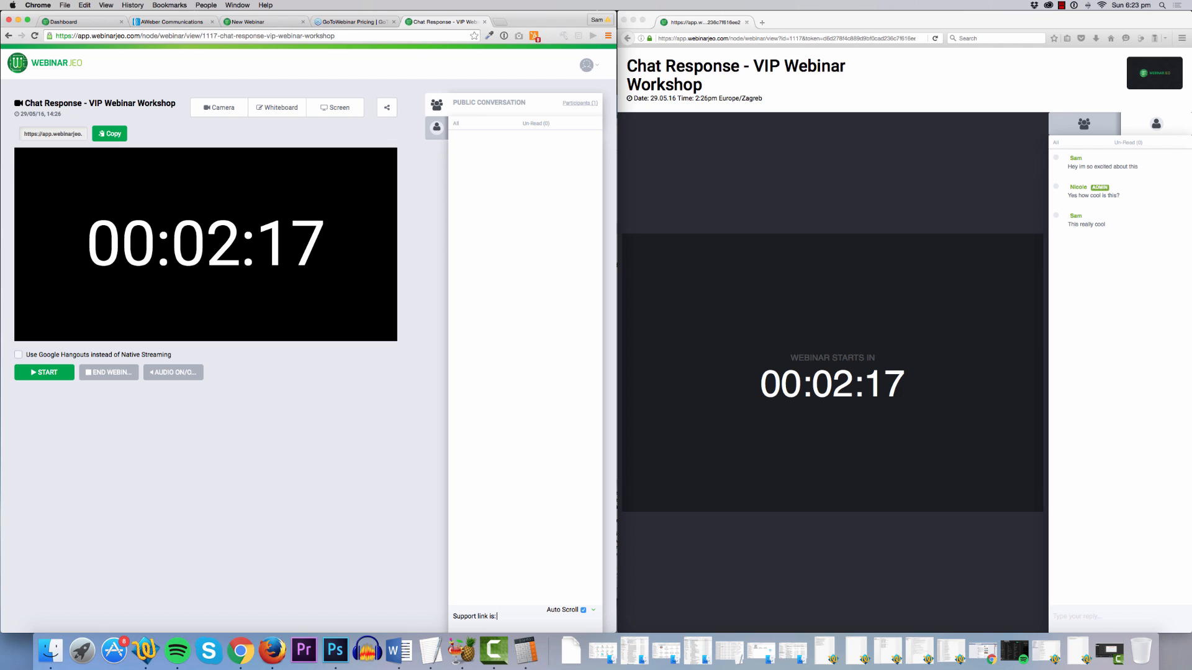
pyautogui.write(' http://sam')
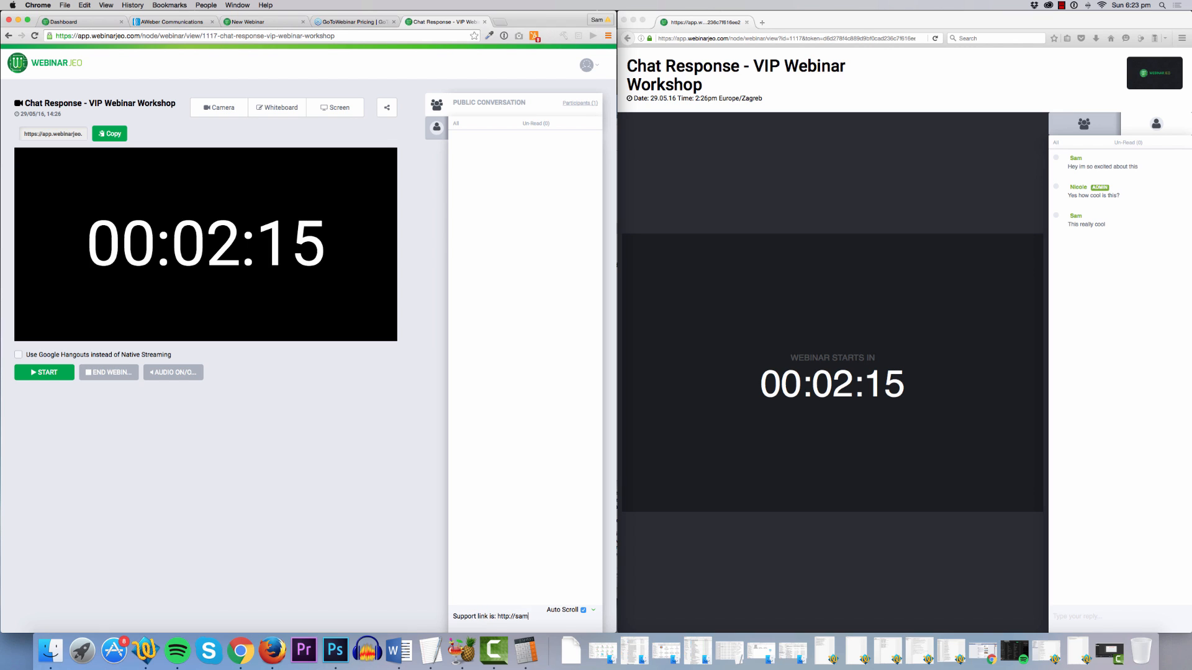
pyautogui.write('bakkersupport.com')
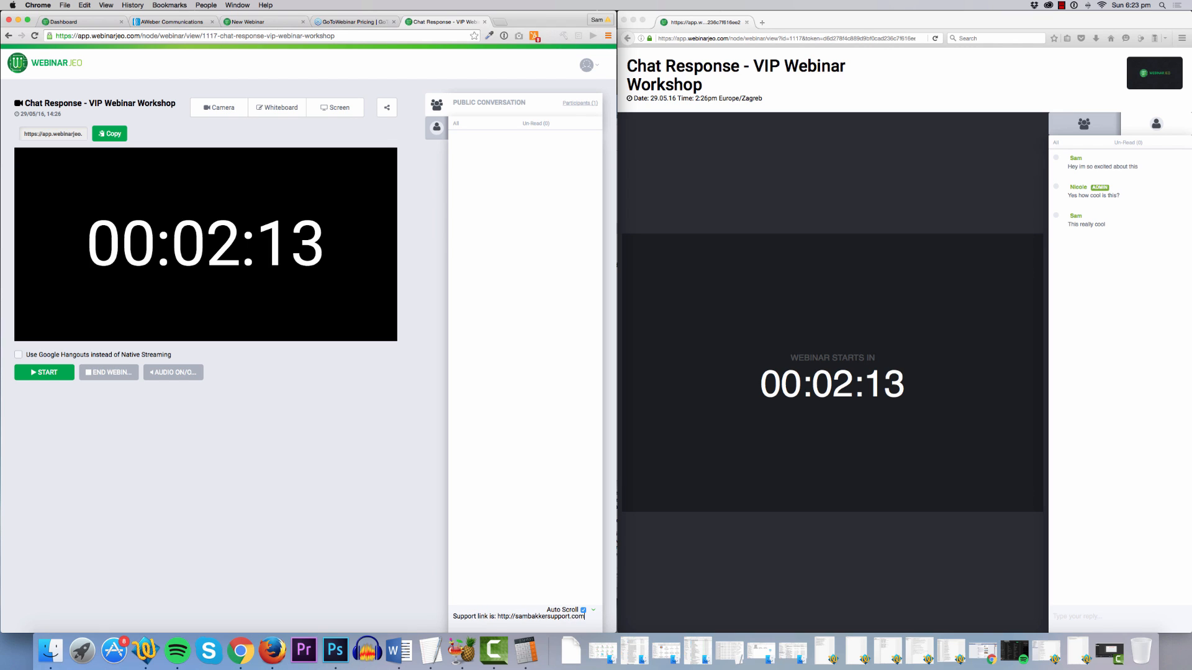
pyautogui.press('Return')
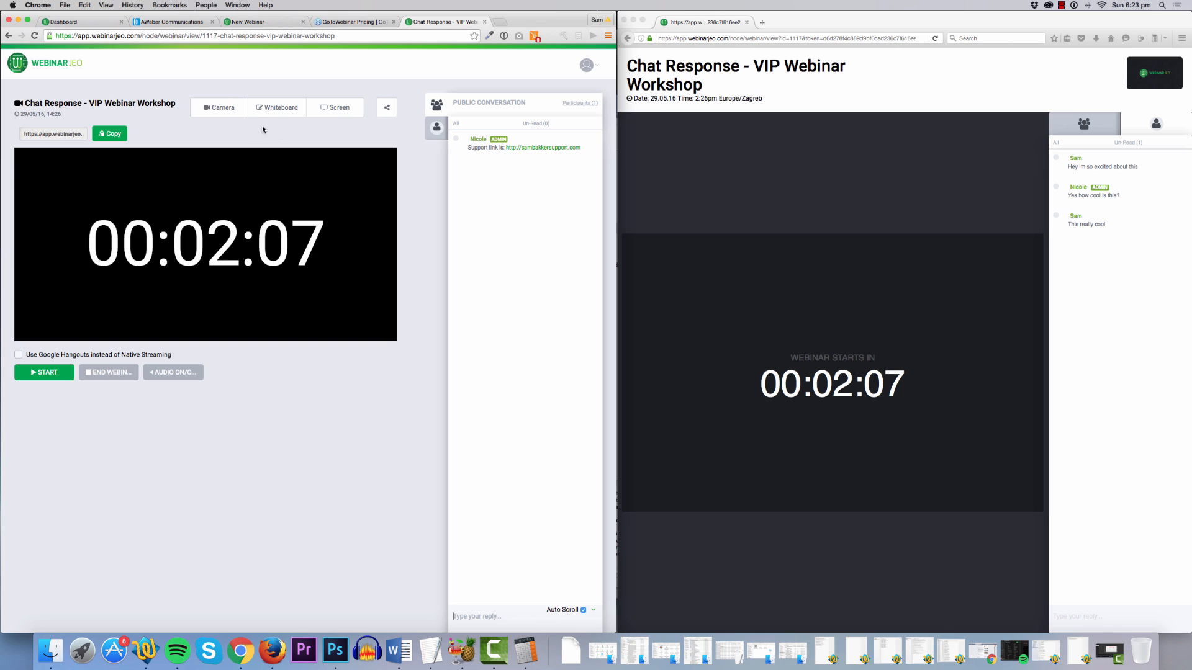
pyautogui.click(231, 111)
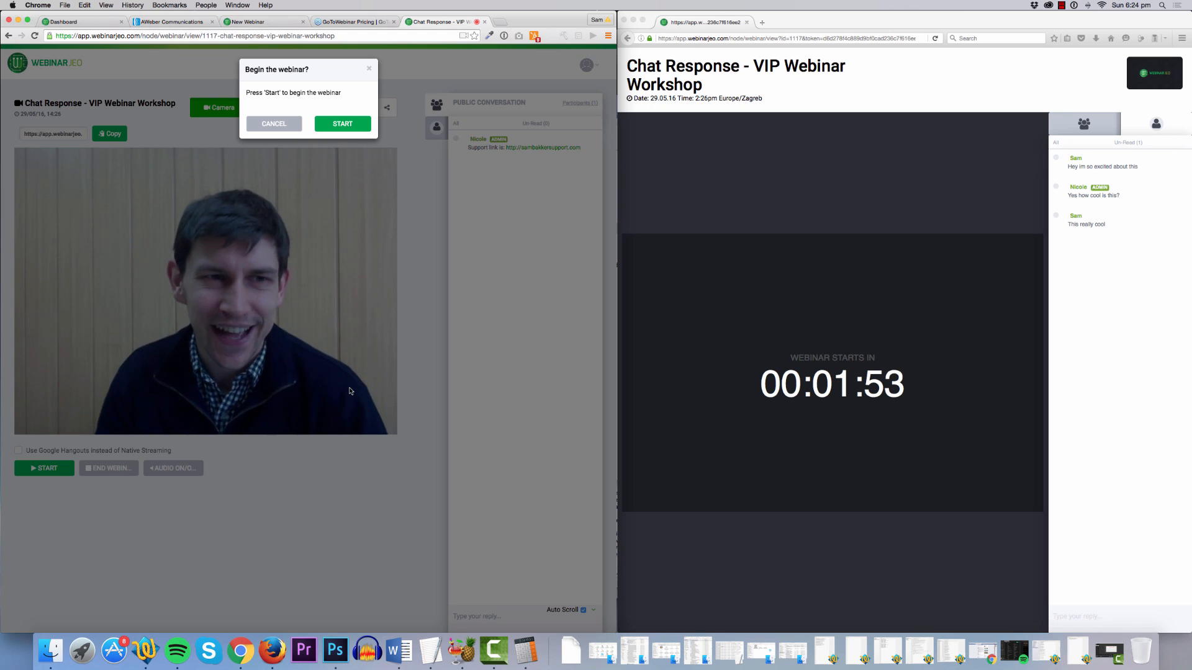
# Cancel the begin-webinar prompt and switch the stage to the Whiteboard.
pyautogui.click(369, 68)
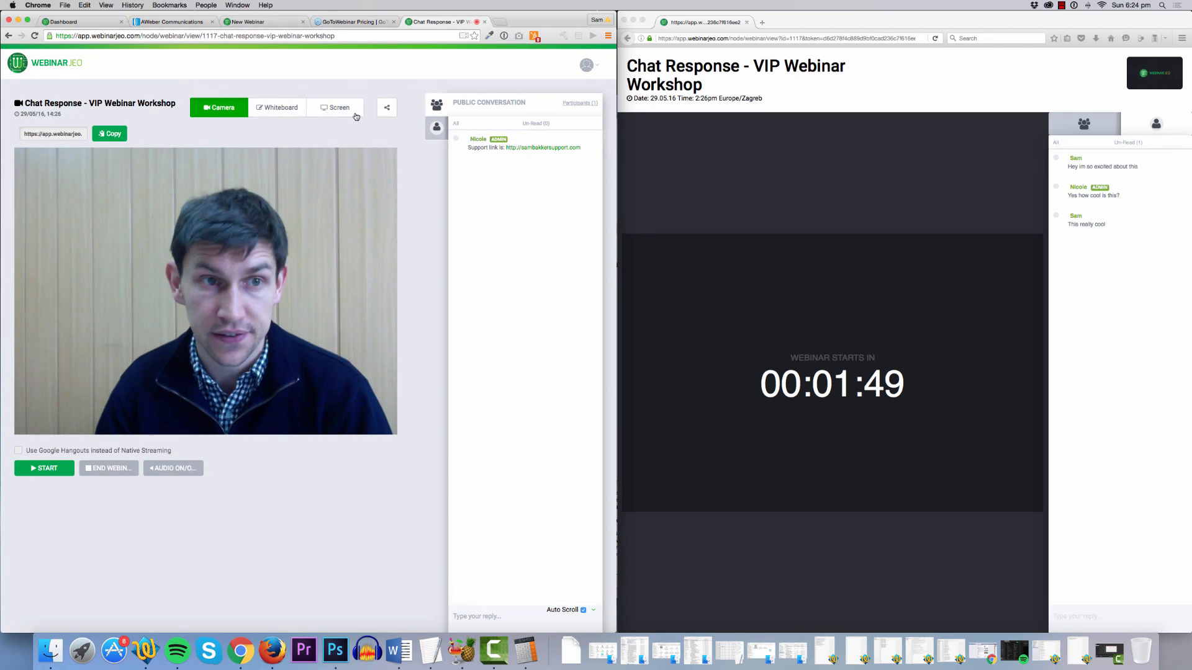
pyautogui.click(297, 112)
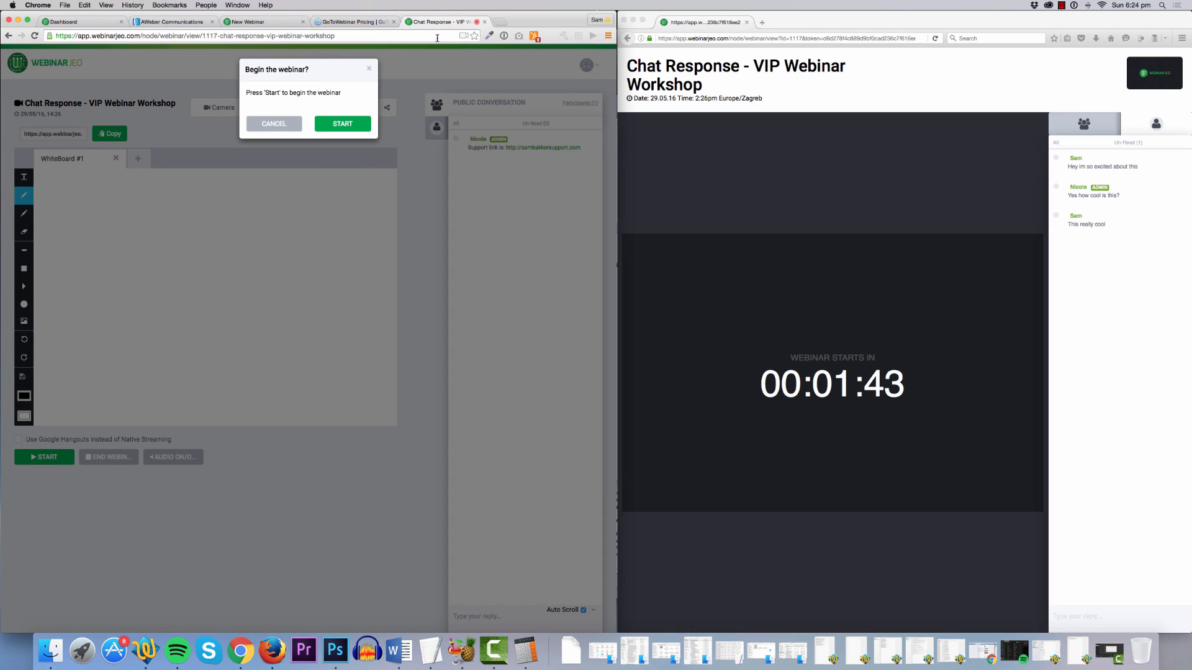
pyautogui.click(369, 69)
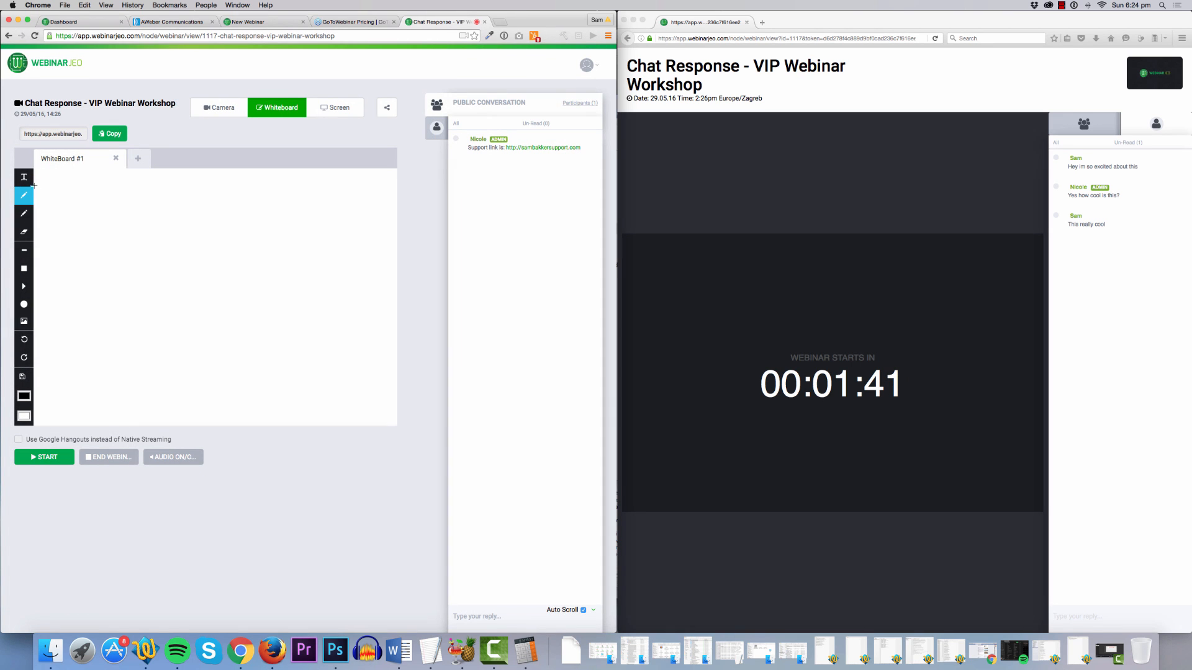
# Draw three straight lines on the whiteboard with the line tool, then start screen sharing.
pyautogui.click(28, 183)
pyautogui.click(24, 250)
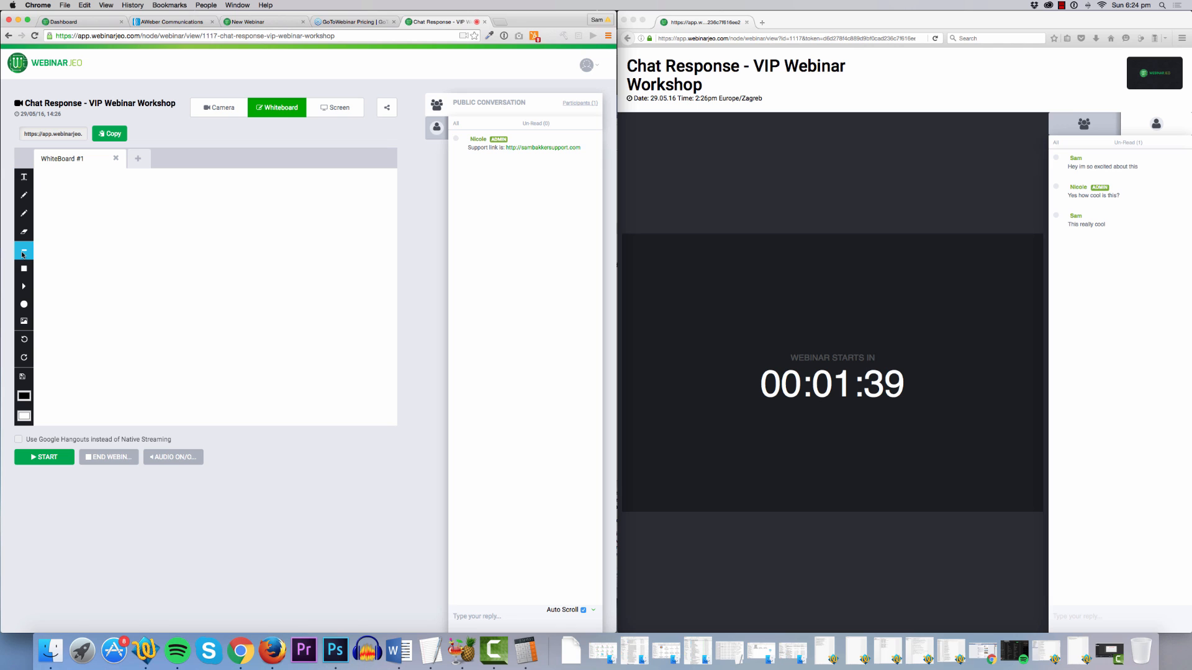
pyautogui.moveTo(81, 239)
pyautogui.mouseDown()
pyautogui.moveTo(148, 250)
pyautogui.moveTo(150, 265)
pyautogui.mouseUp()
pyautogui.moveTo(71, 333); pyautogui.dragTo(225, 229)
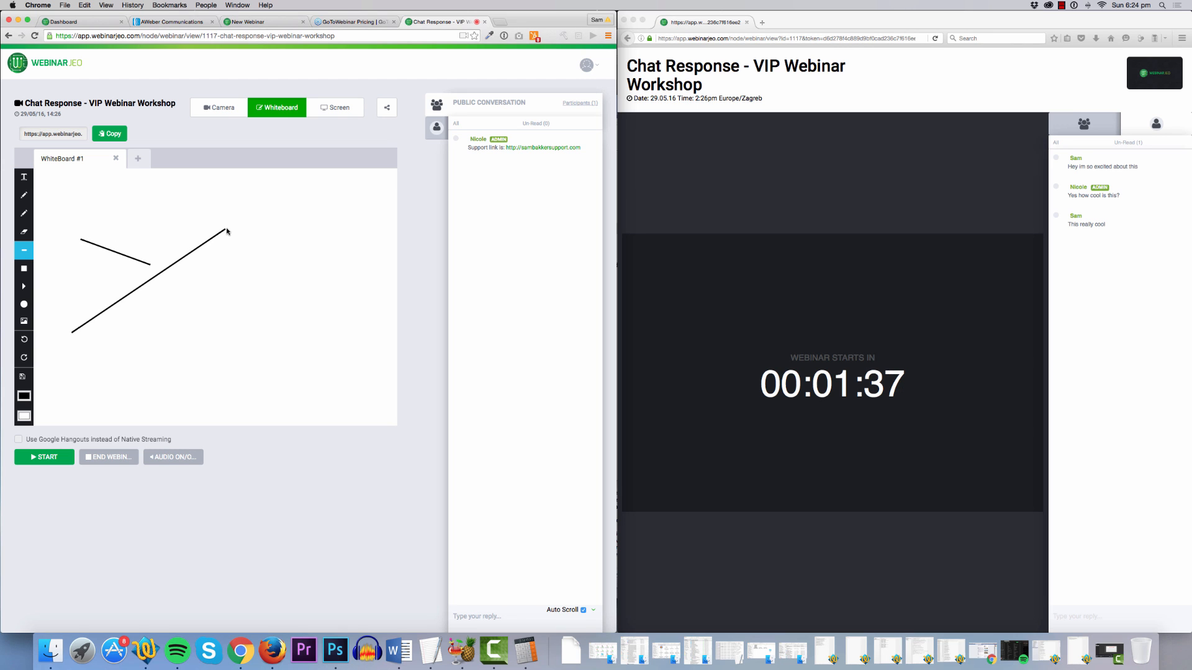
pyautogui.moveTo(204, 348); pyautogui.dragTo(338, 235)
pyautogui.click(335, 112)
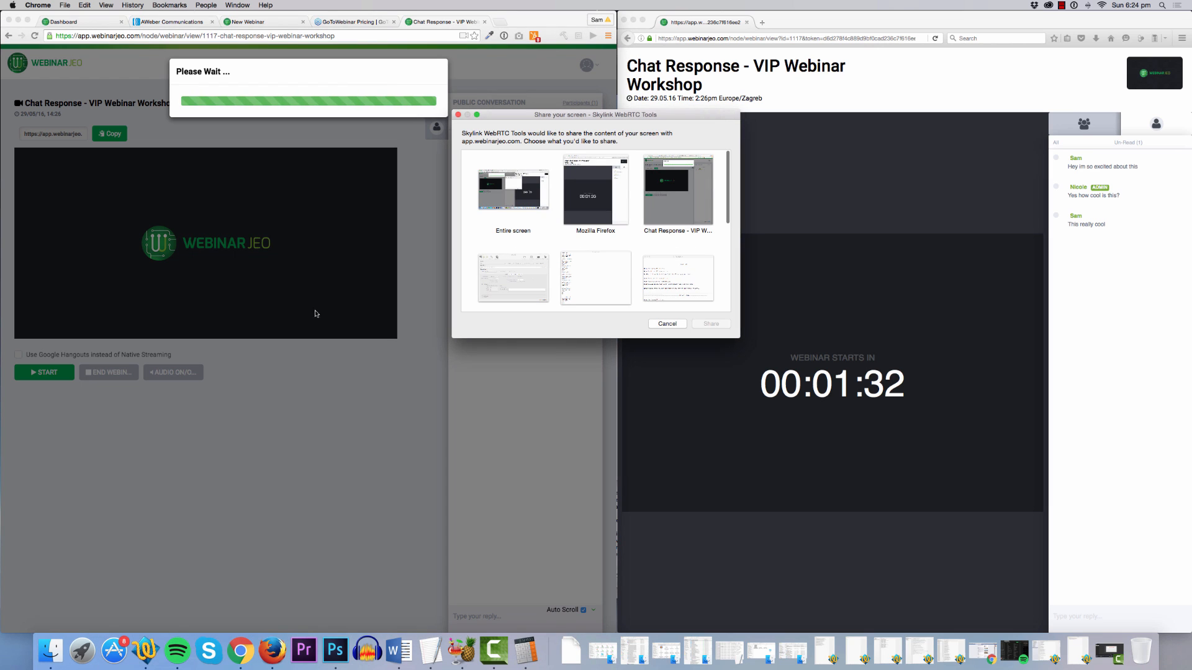
# Share the Chat Response browser window and cancel the 'Begin the webinar?' prompt.
pyautogui.click(527, 197)
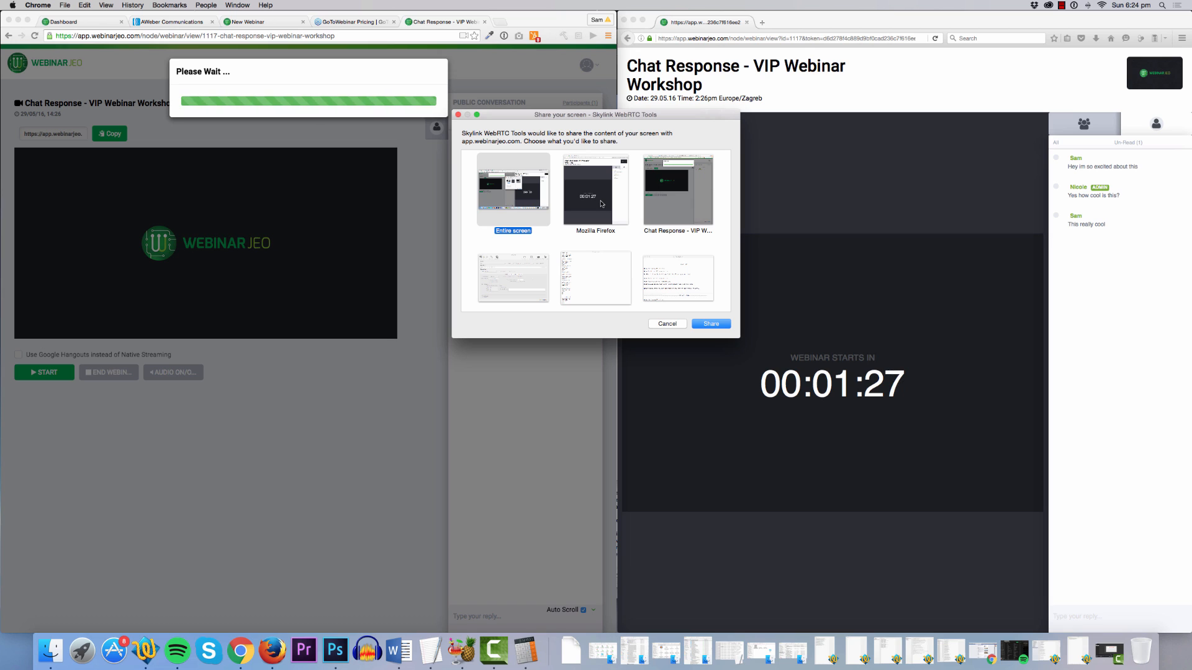
pyautogui.click(661, 204)
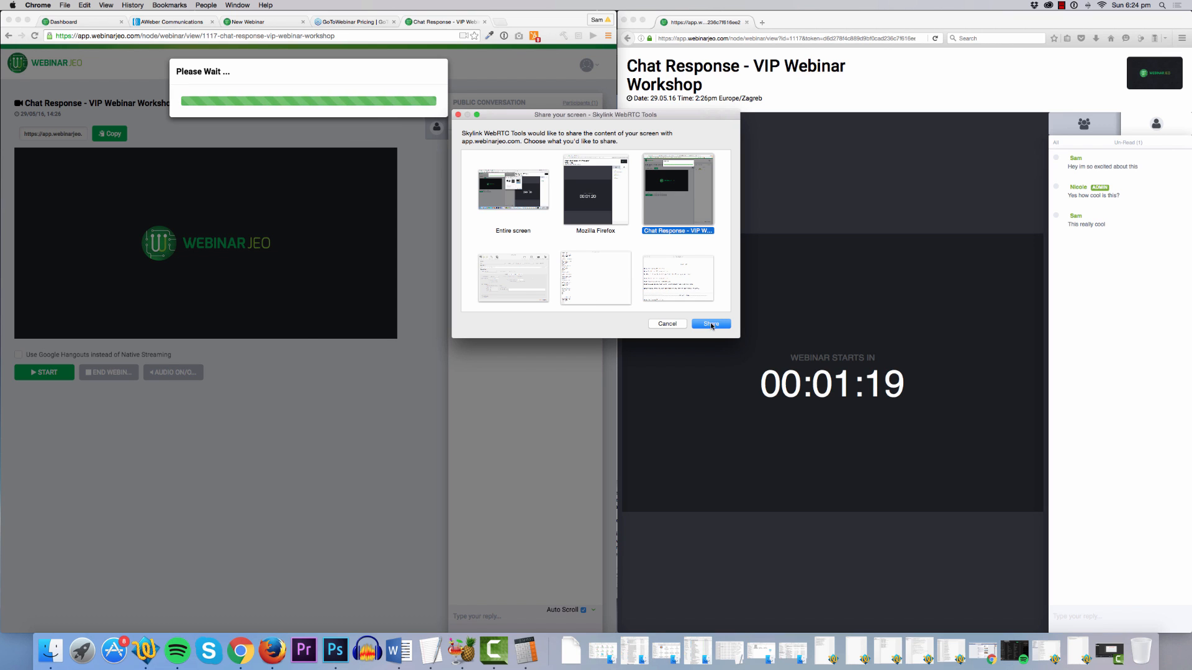
pyautogui.click(711, 324)
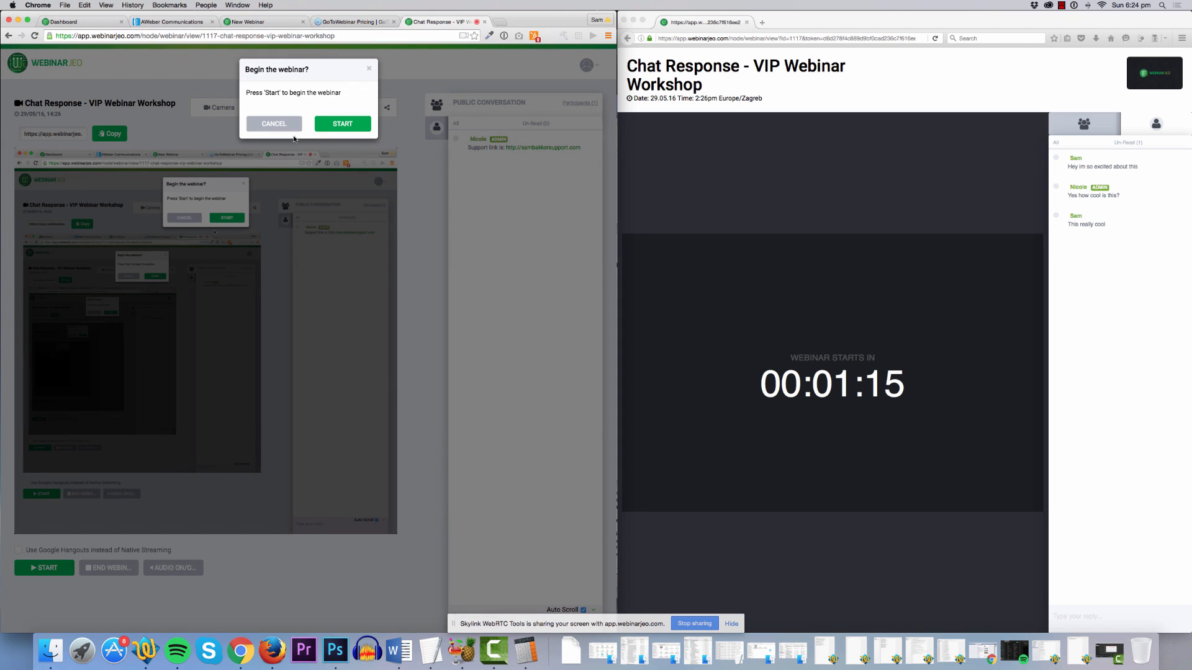
pyautogui.click(369, 69)
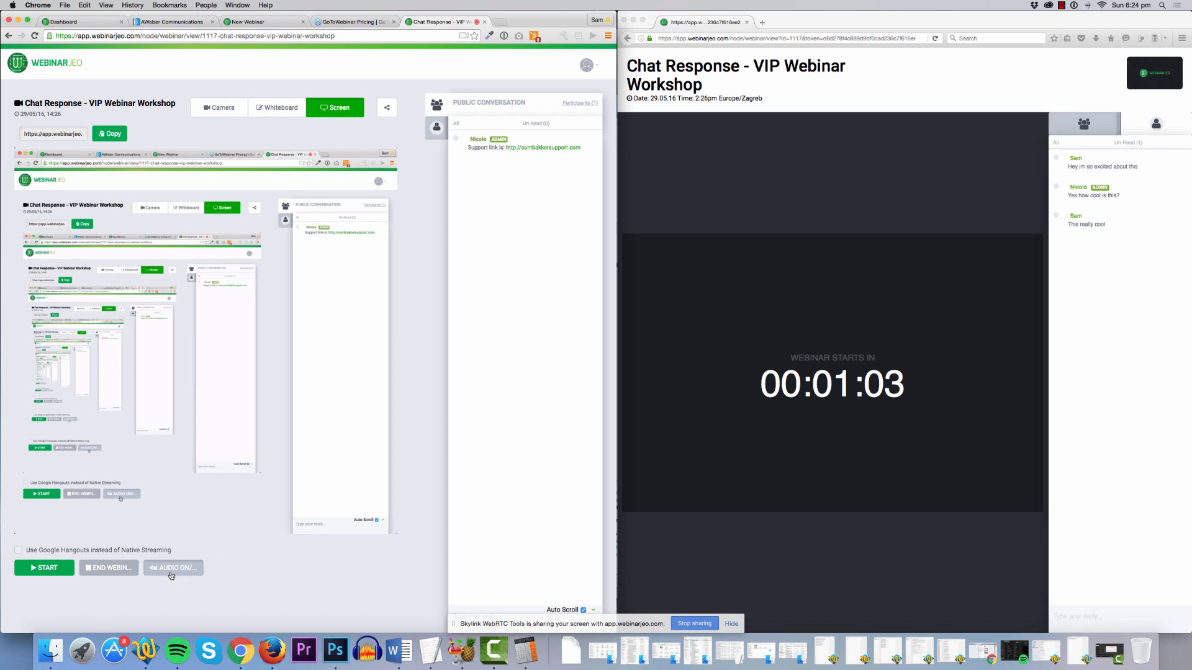
# Start the webinar, try the webcam feed, then share the Chat Response window.
pyautogui.click(51, 569)
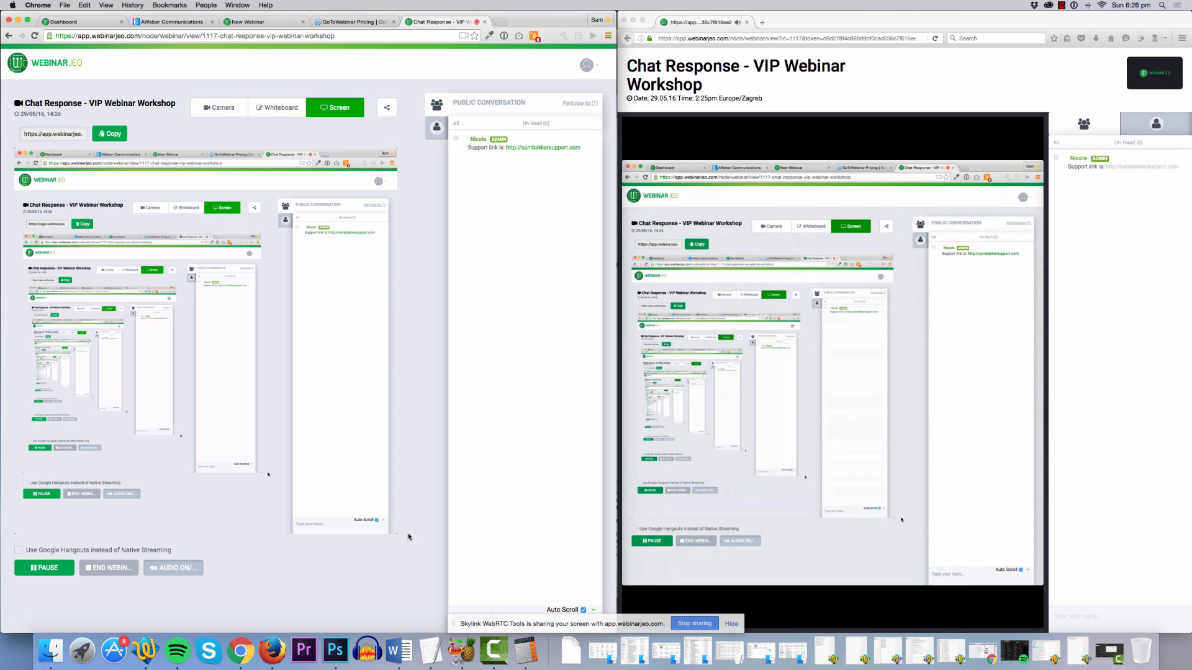
pyautogui.click(226, 109)
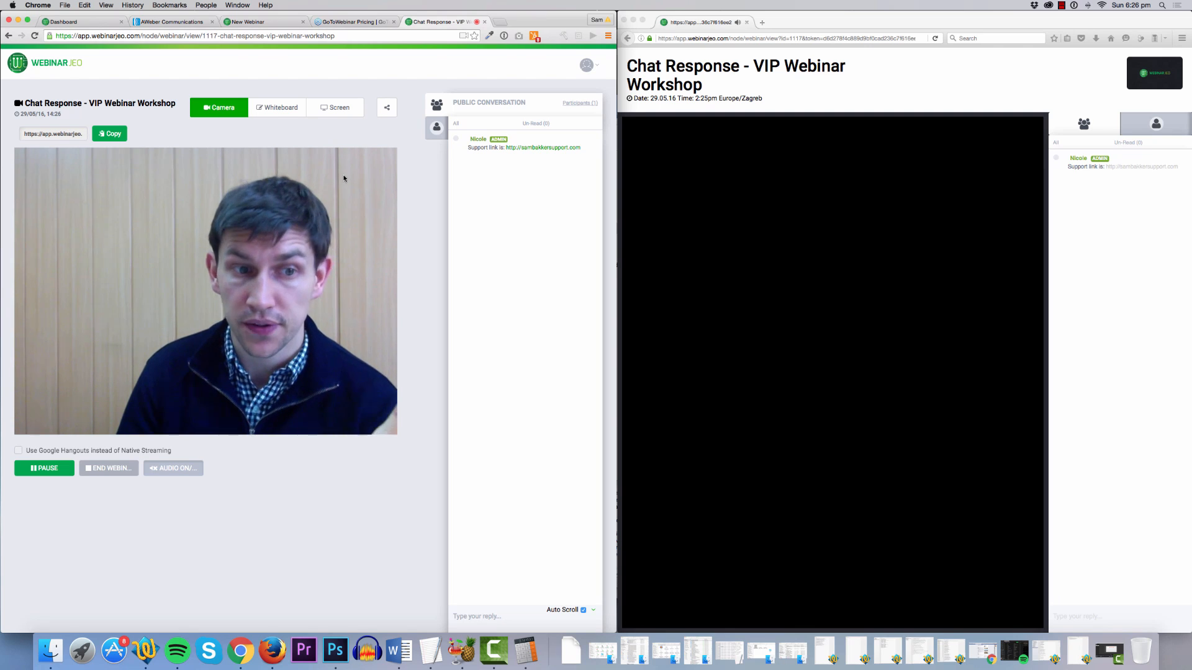
pyautogui.click(345, 116)
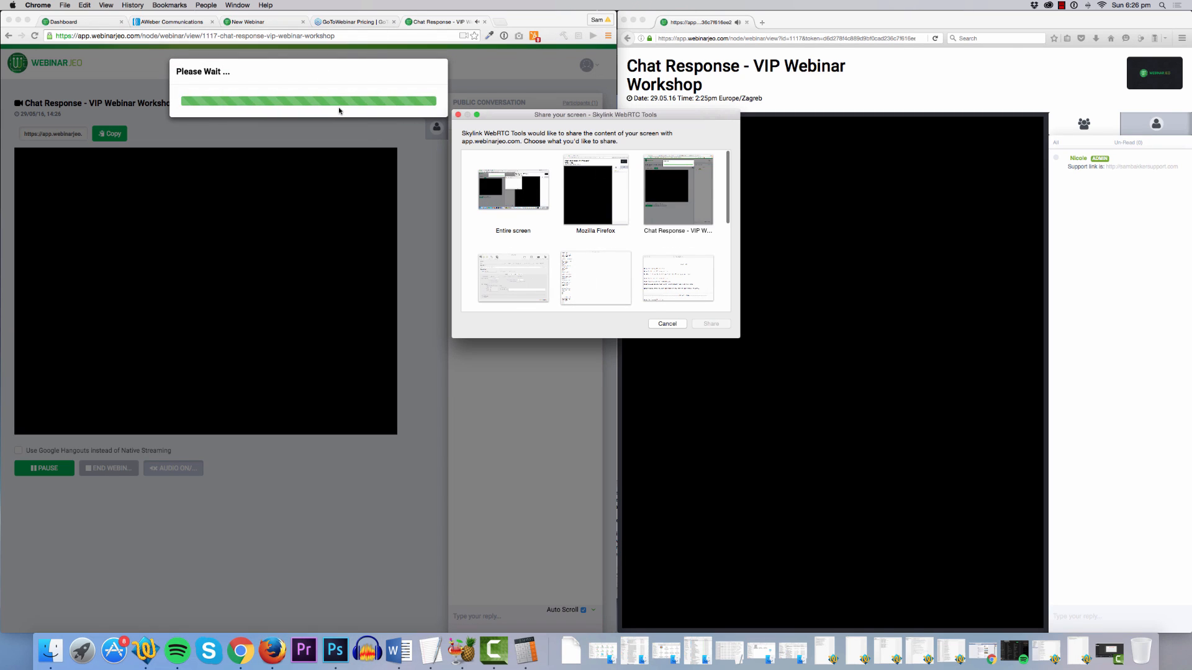
pyautogui.click(512, 194)
pyautogui.click(589, 191)
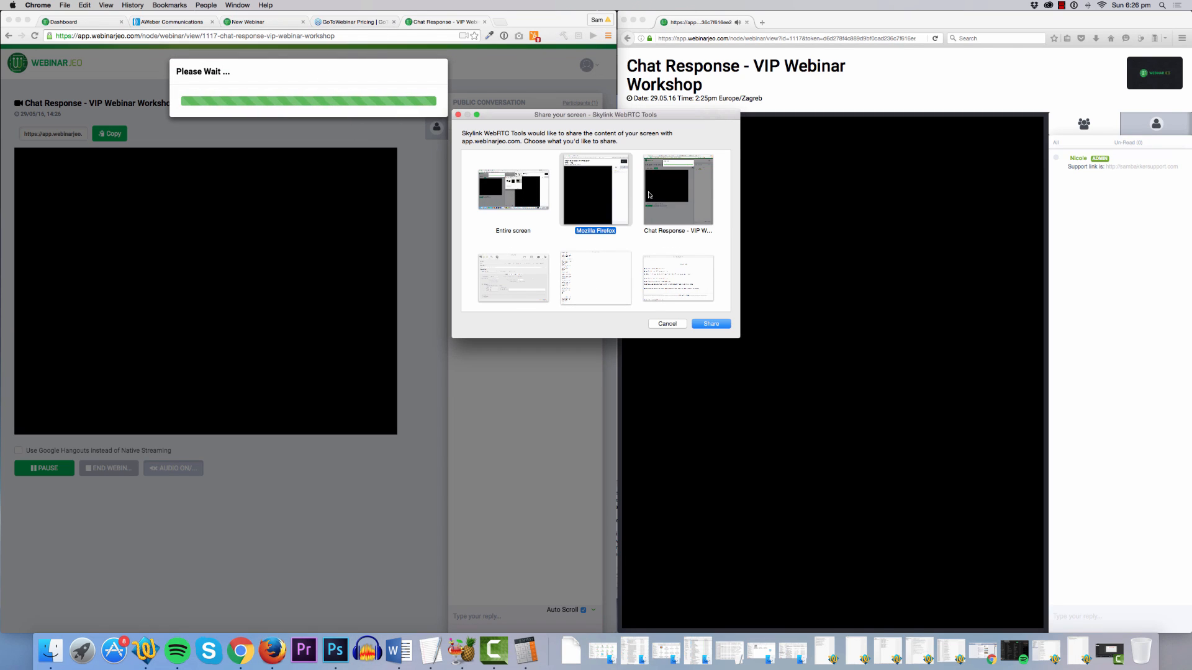
pyautogui.click(653, 192)
pyautogui.click(726, 324)
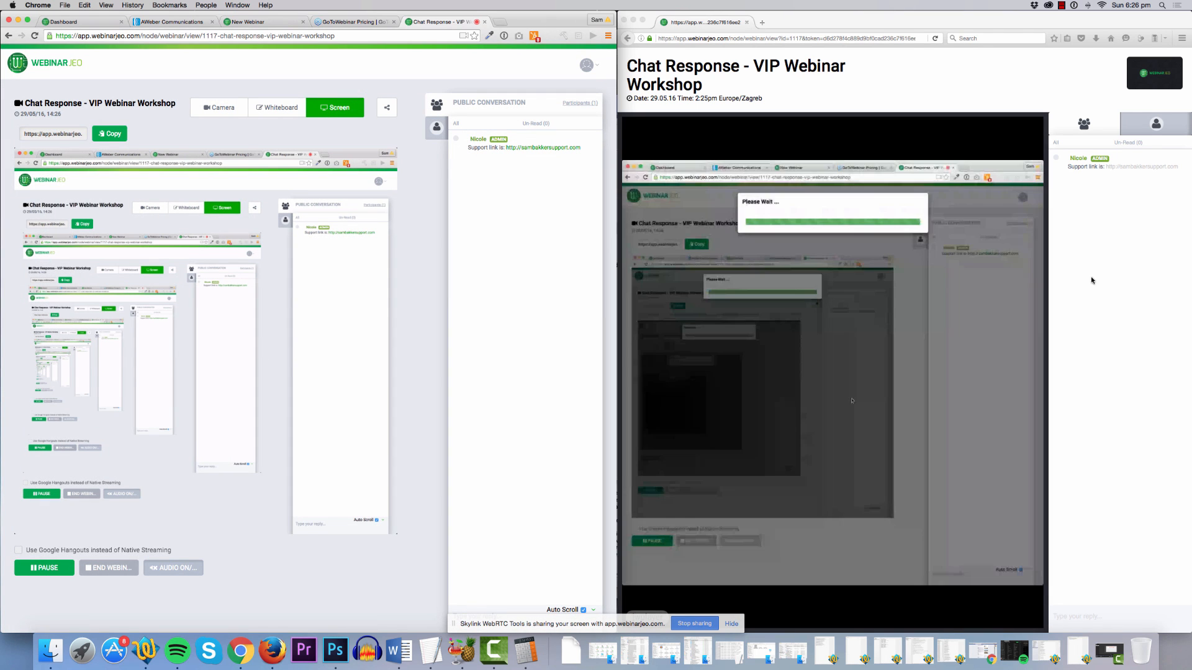
# Check the viewer's live stream, then leave the webinar audio muted.
pyautogui.click(1105, 274)
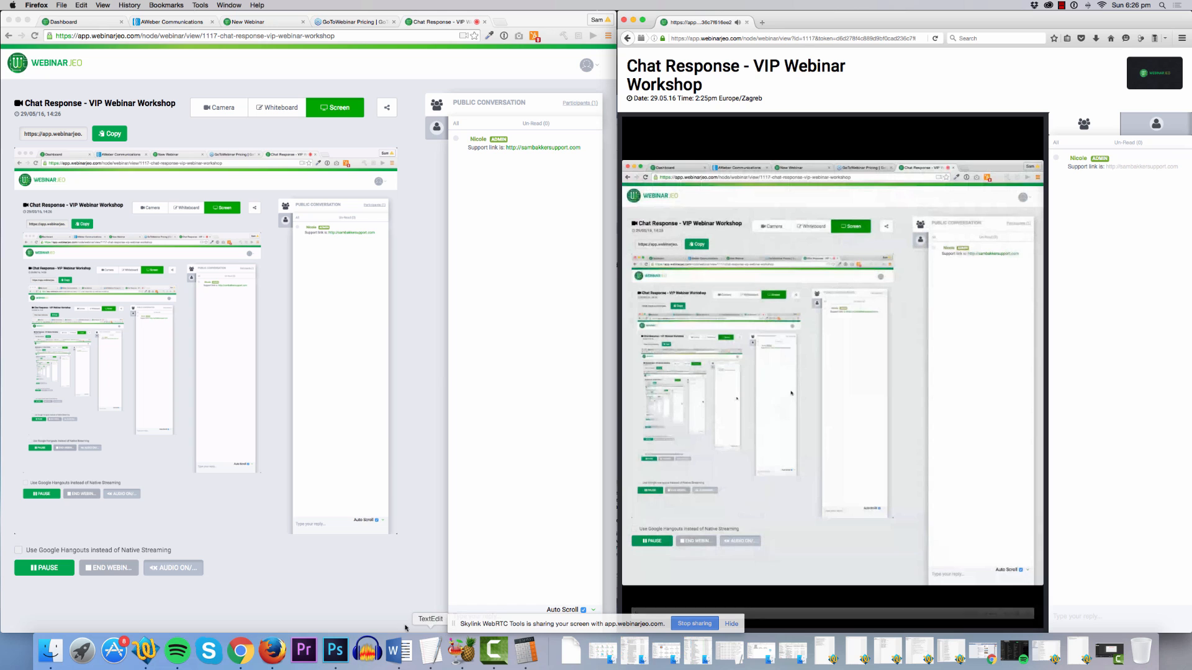
pyautogui.click(185, 570)
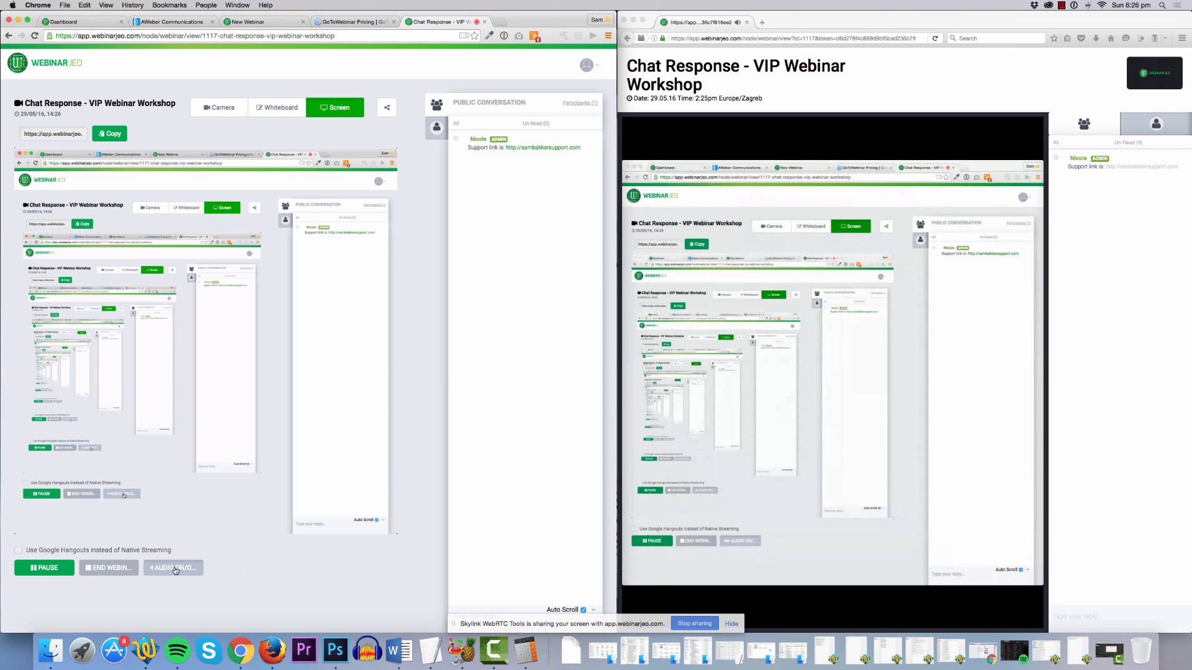
pyautogui.click(177, 570)
pyautogui.click(190, 570)
pyautogui.hscroll(-2, 212, 571)
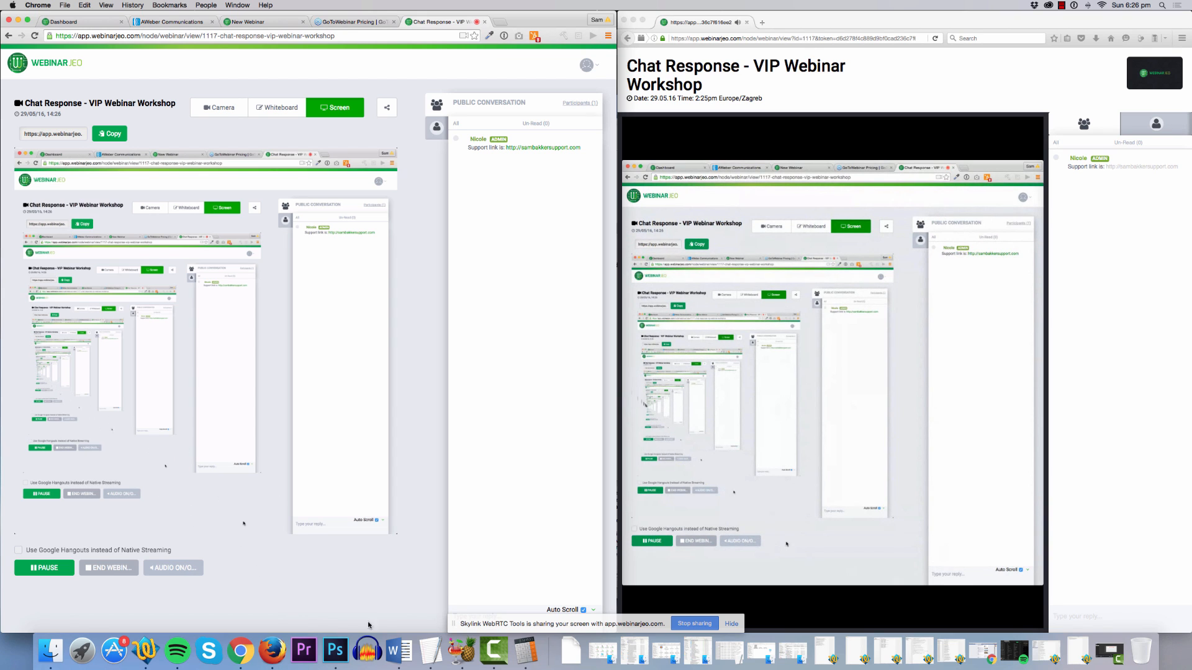
pyautogui.click(193, 566)
# Open mindmeister.com in a new tab and launch its Test Drive demo mind map.
pyautogui.click(502, 23)
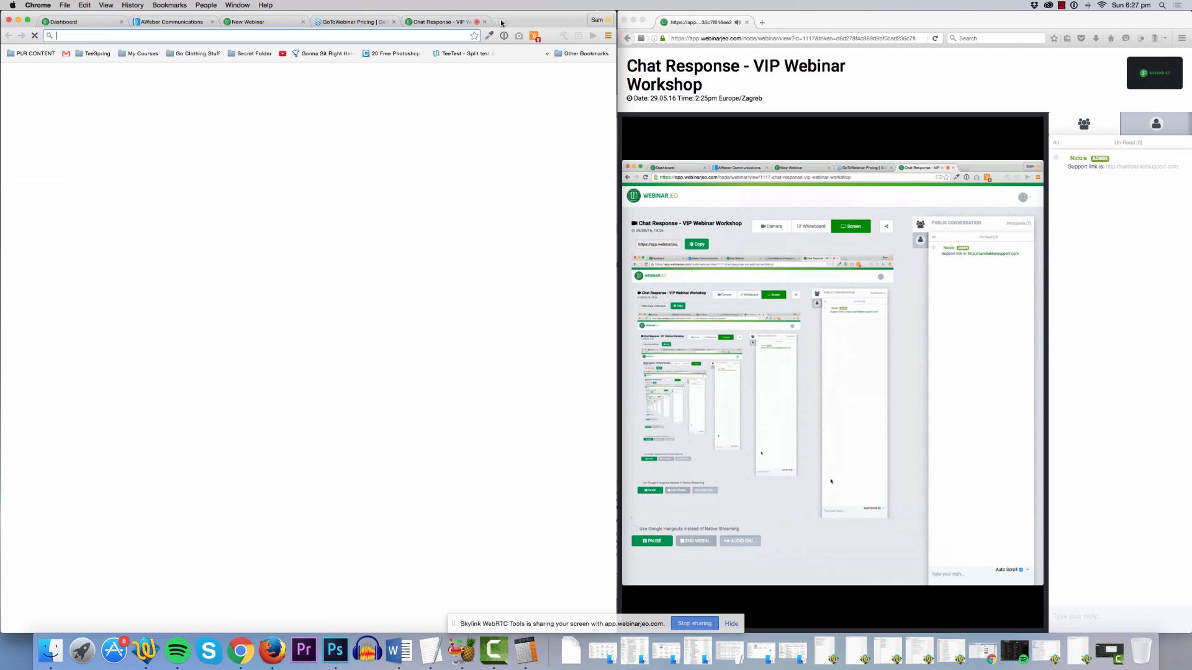
pyautogui.write('min')
pyautogui.press('Return')
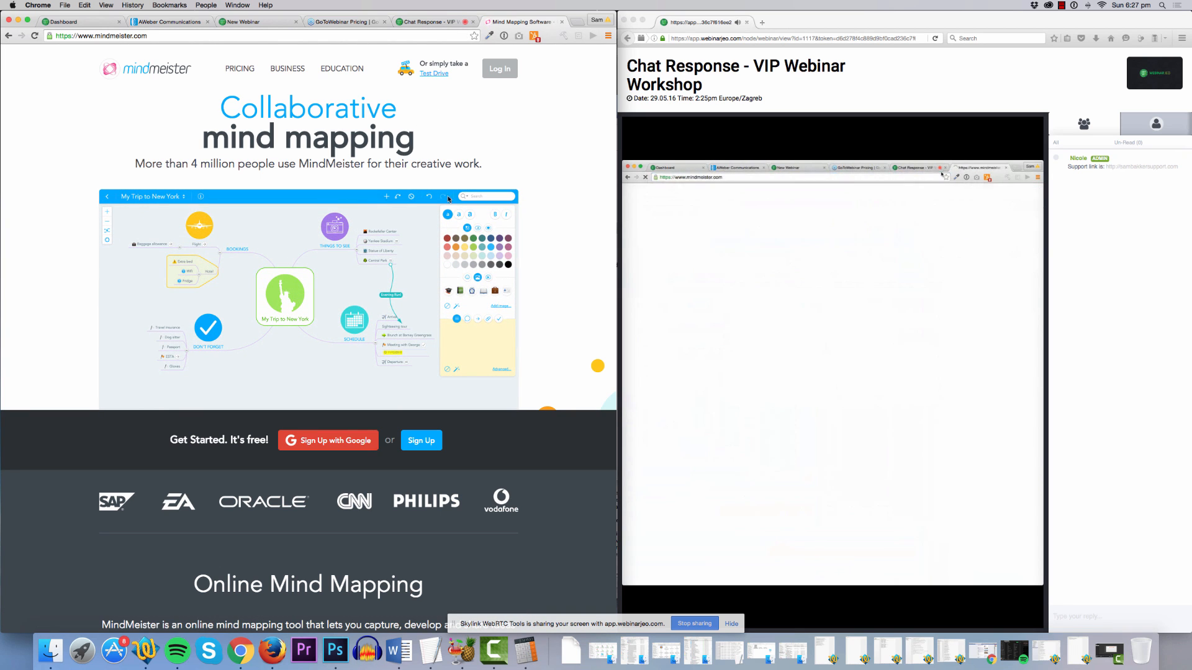
pyautogui.click(499, 69)
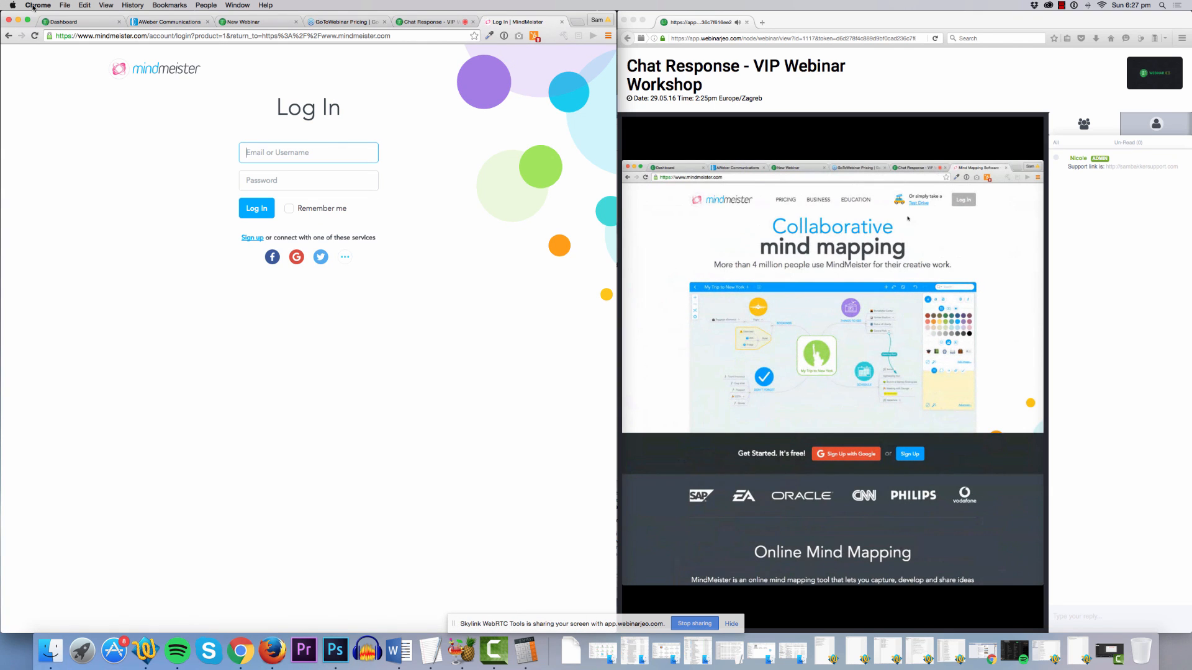
pyautogui.press('super+bracketleft')
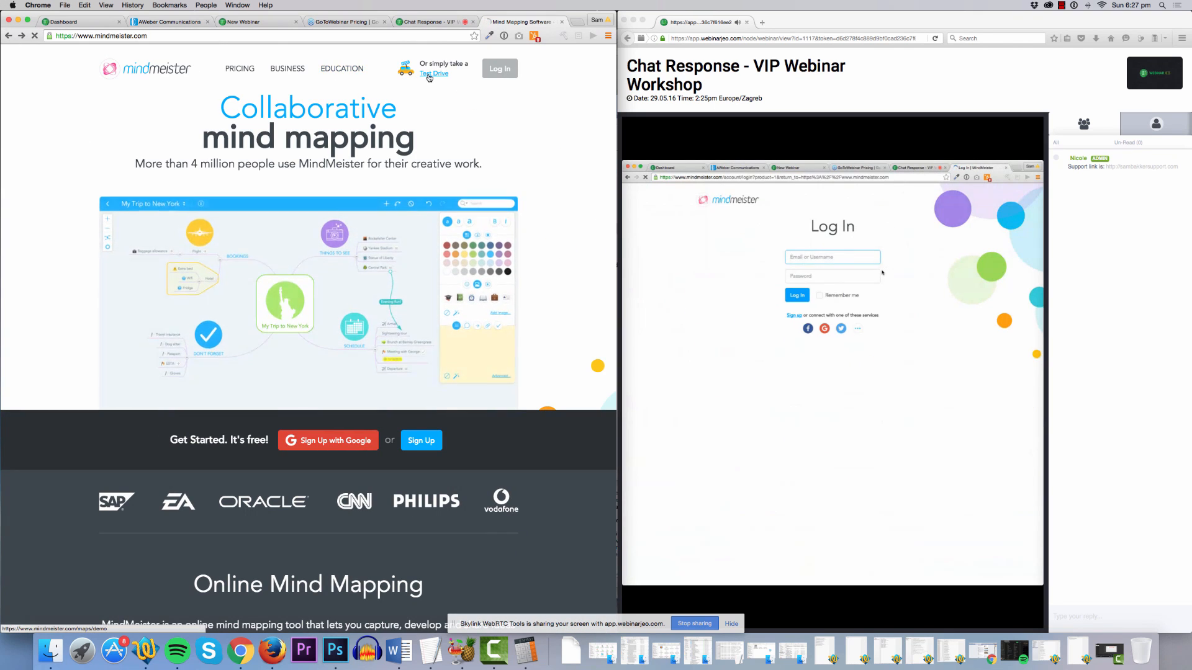
pyautogui.click(428, 76)
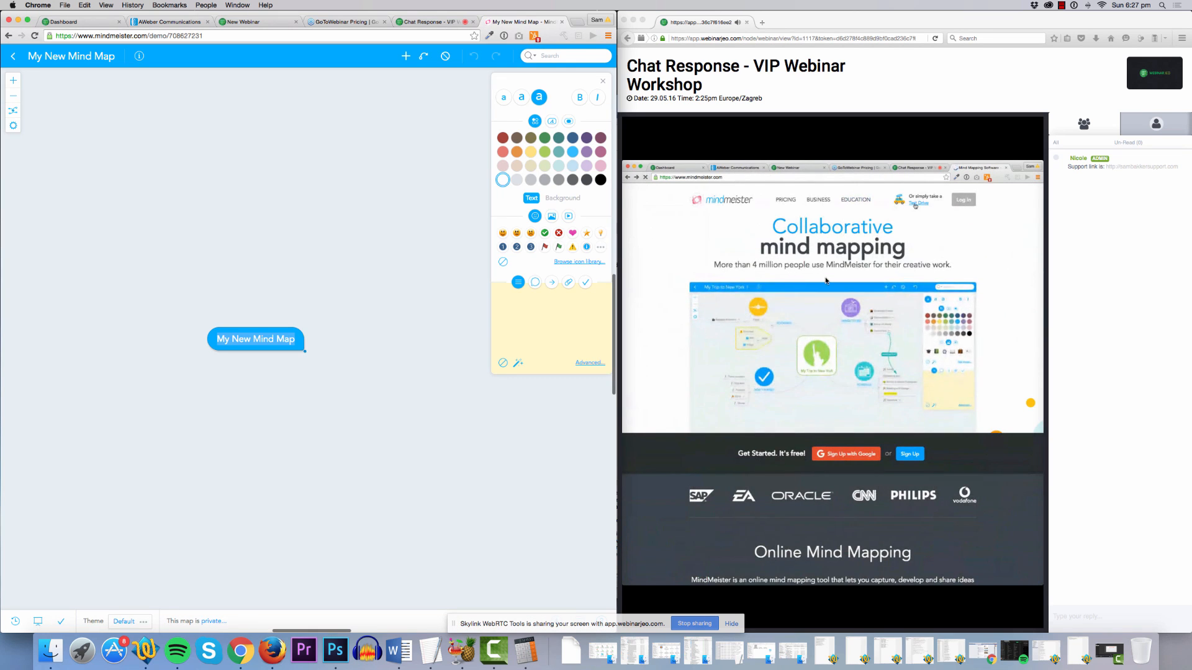
pyautogui.moveTo(617, 256); pyautogui.dragTo(617, 231)
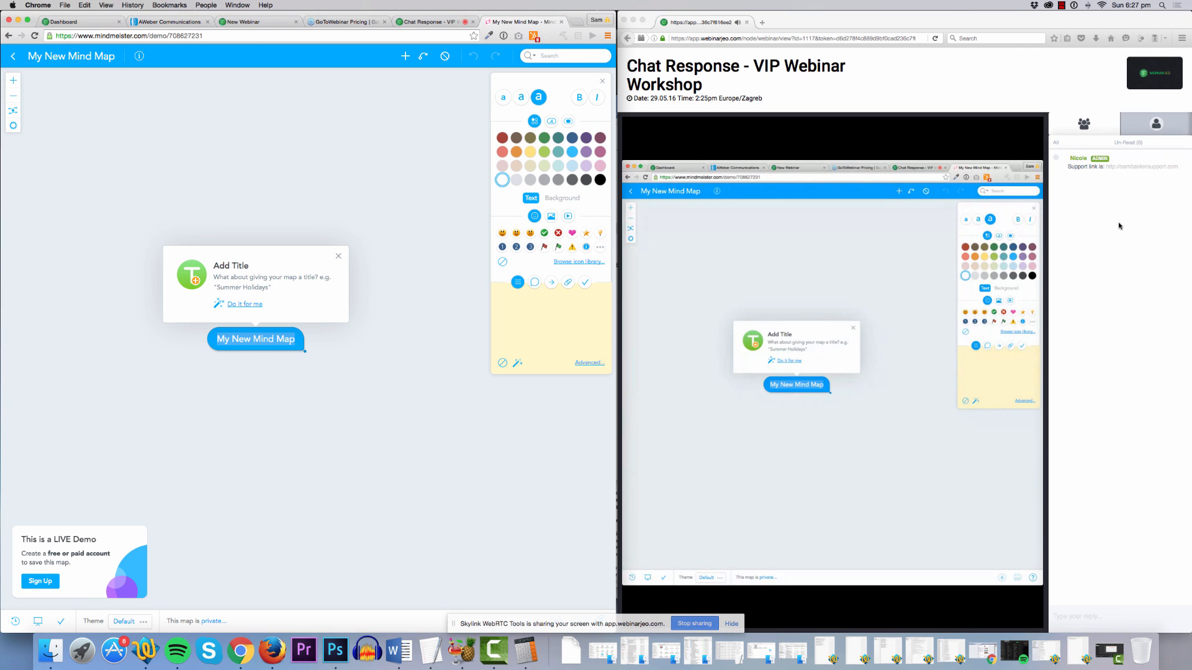
pyautogui.press('Return')
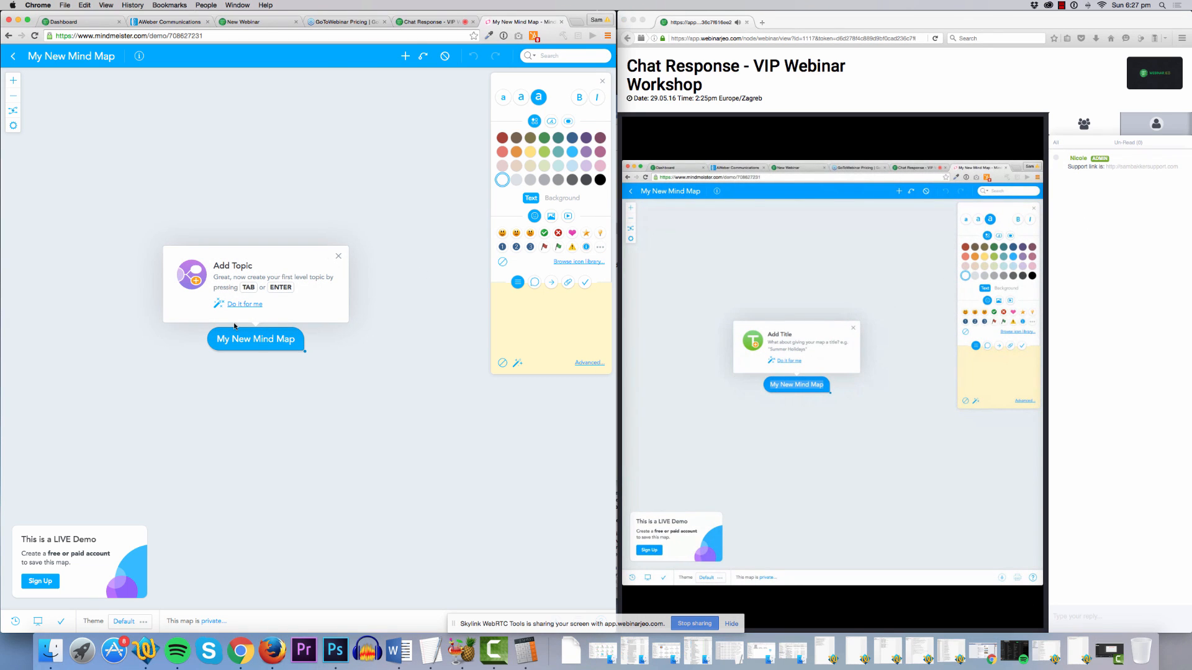
# Rename the central 'My New Mind Map' topic to 'Hey' and return to the webinar tab.
pyautogui.doubleClick(281, 339)
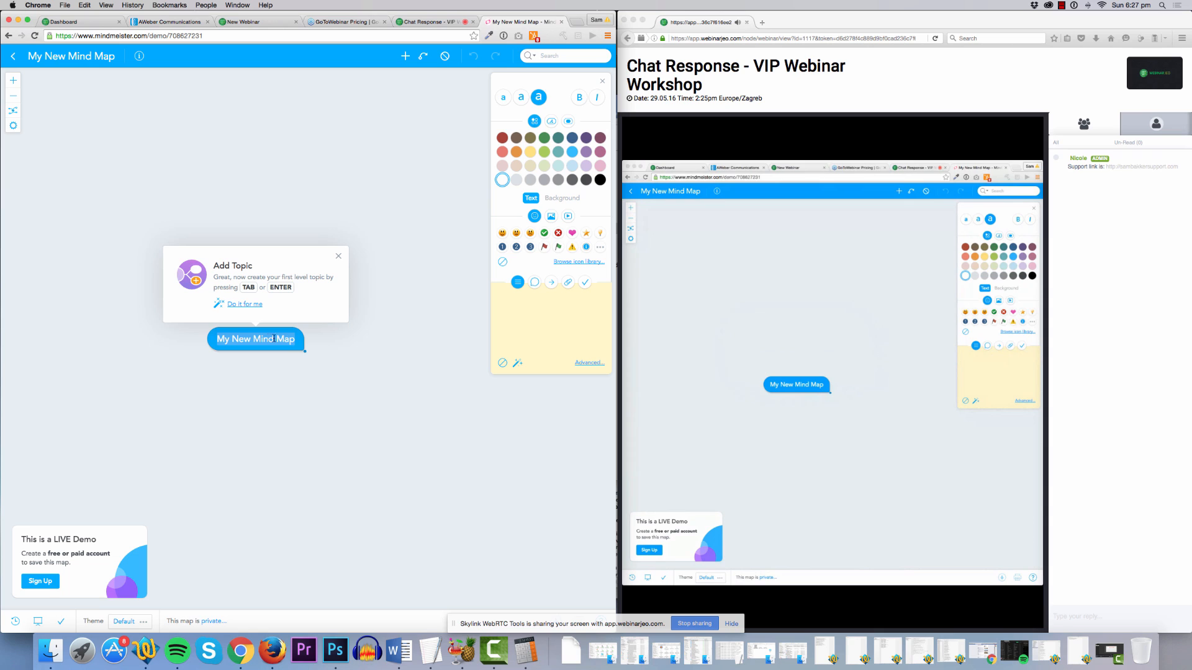
pyautogui.write('Hey')
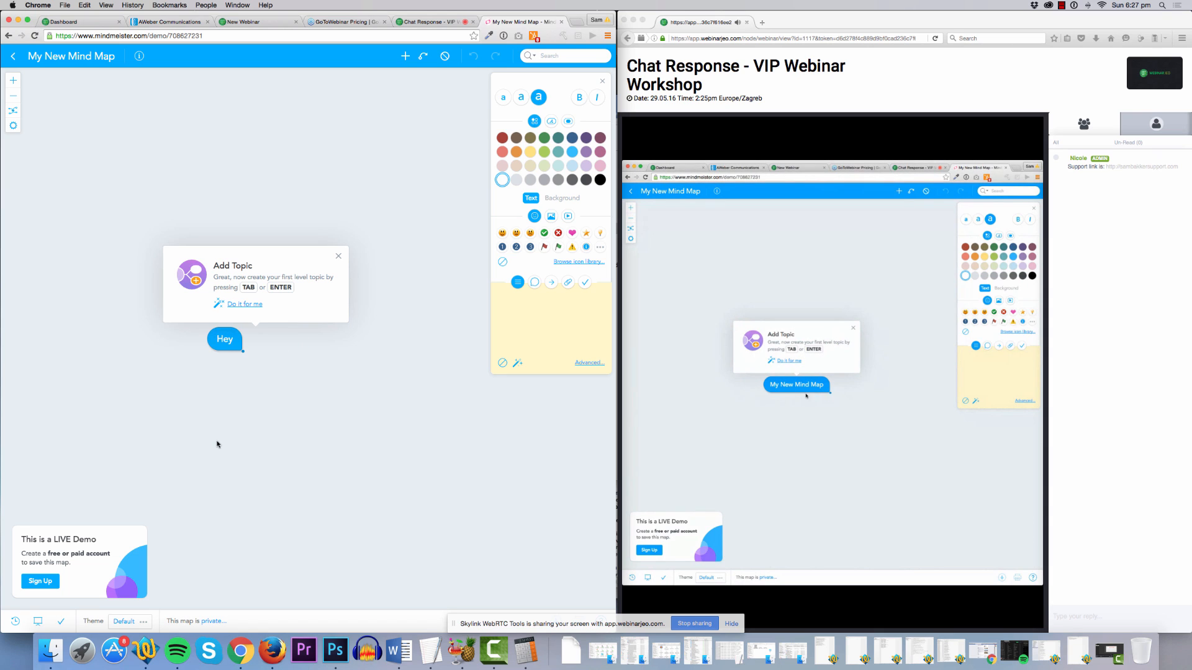
pyautogui.press('Return')
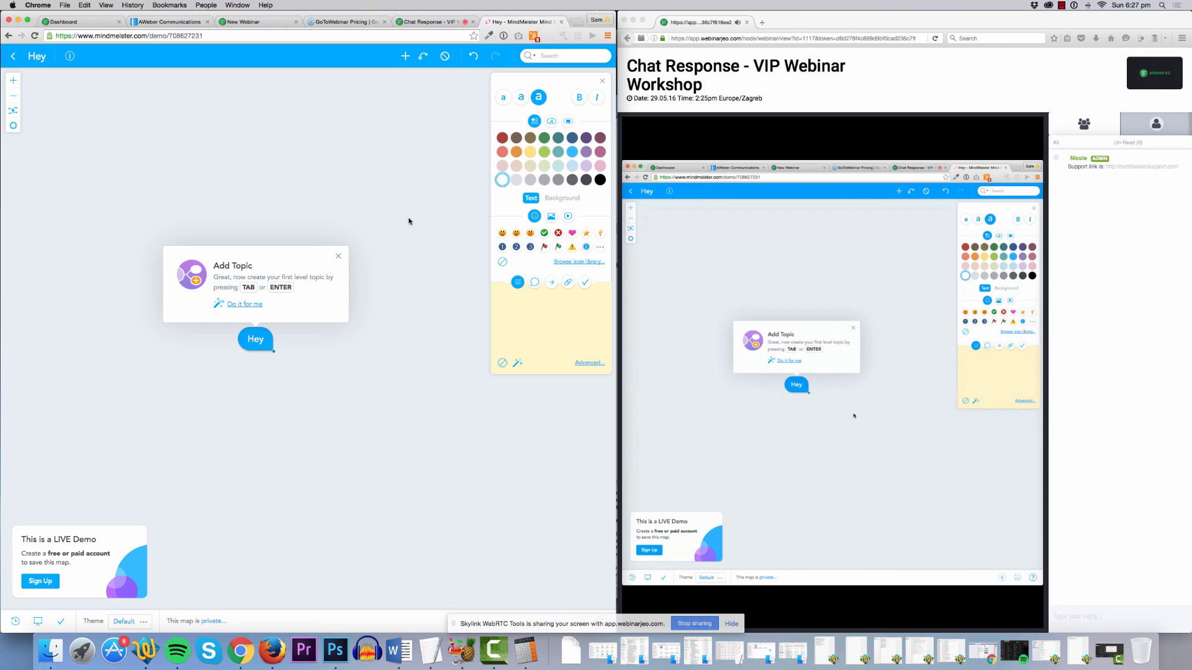
pyautogui.click(419, 22)
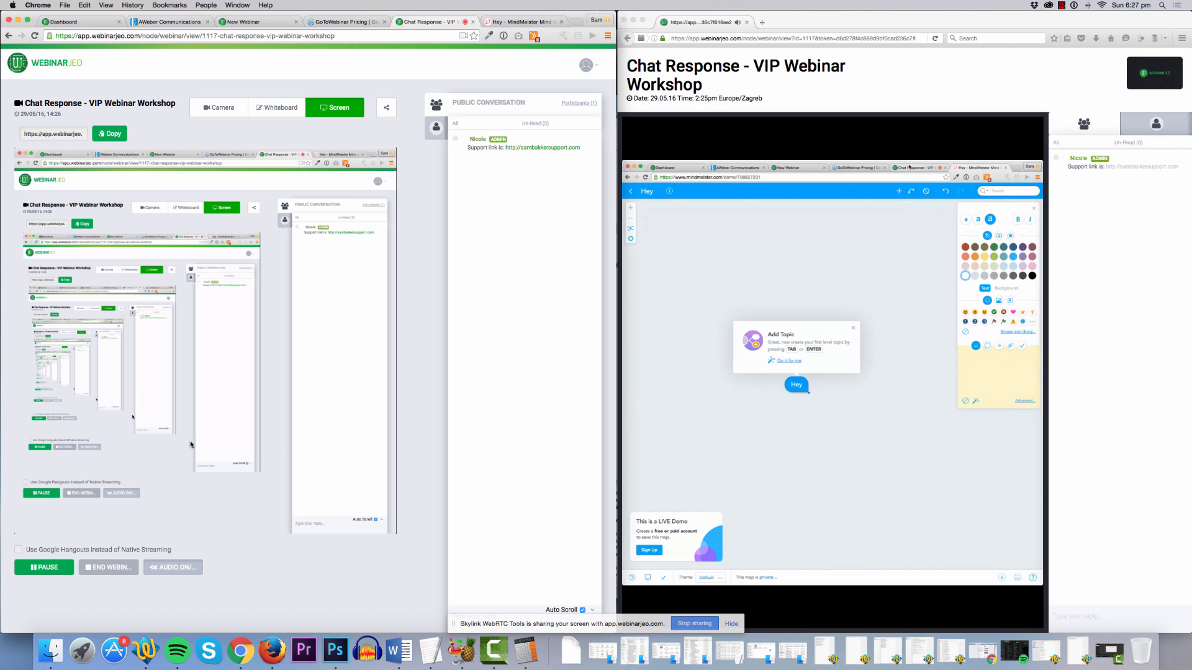
# End the live webinar, dismiss the Share Webinar dialog, and return to the webinar page.
pyautogui.click(62, 134)
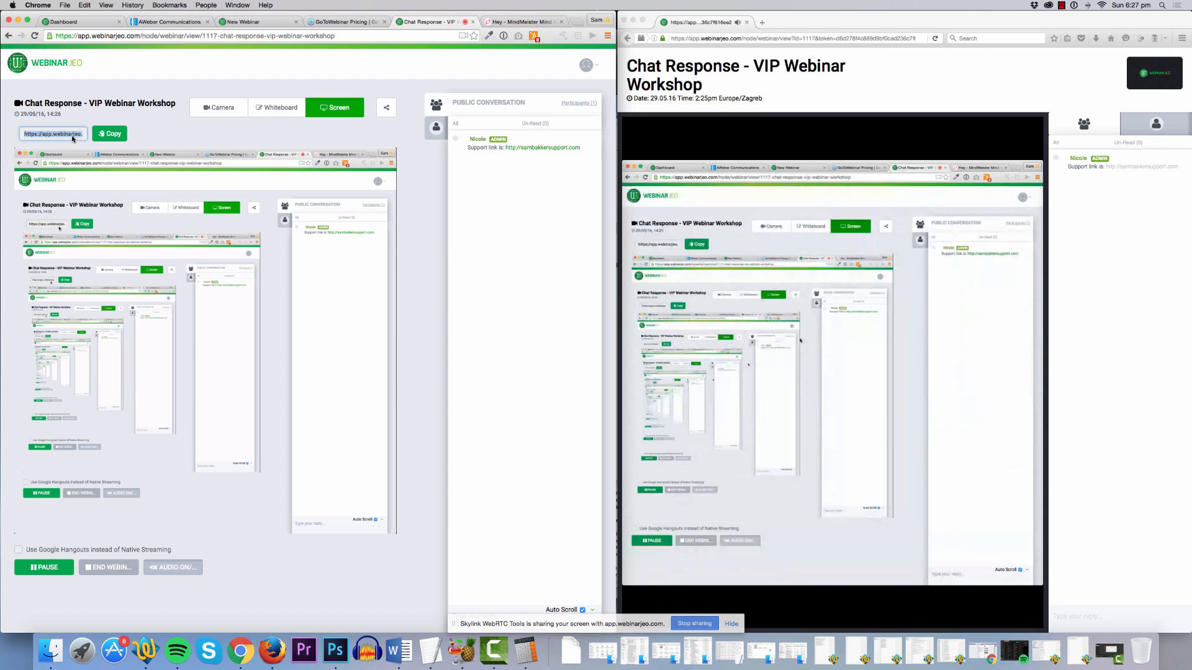
pyautogui.click(114, 567)
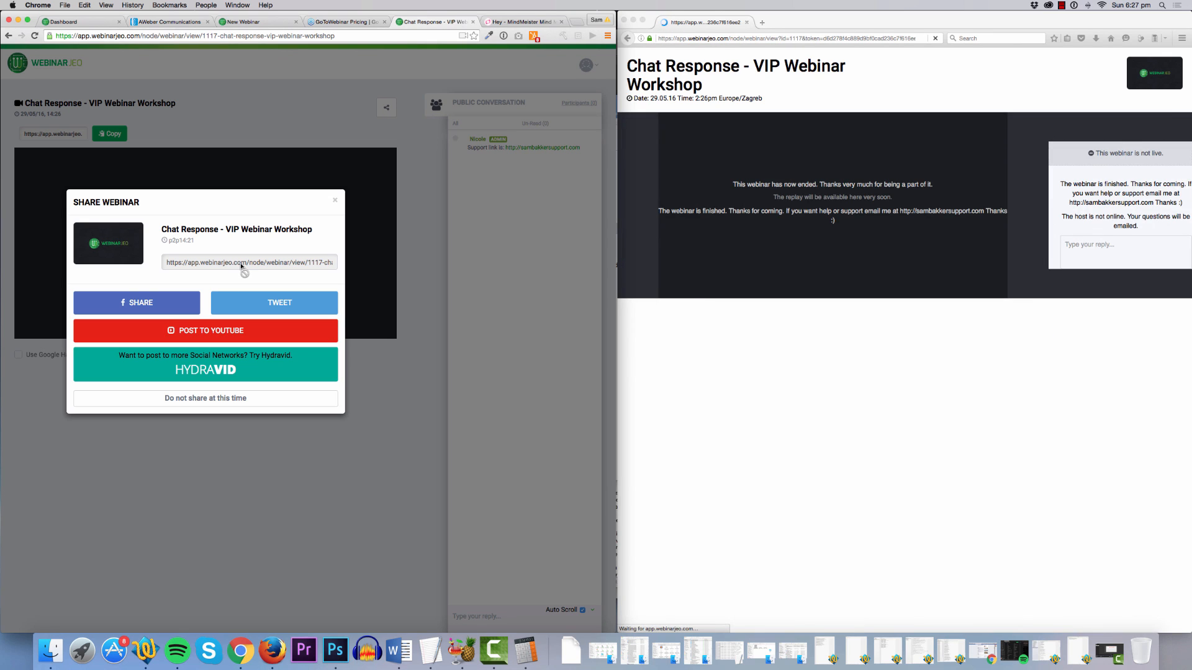
pyautogui.click(167, 304)
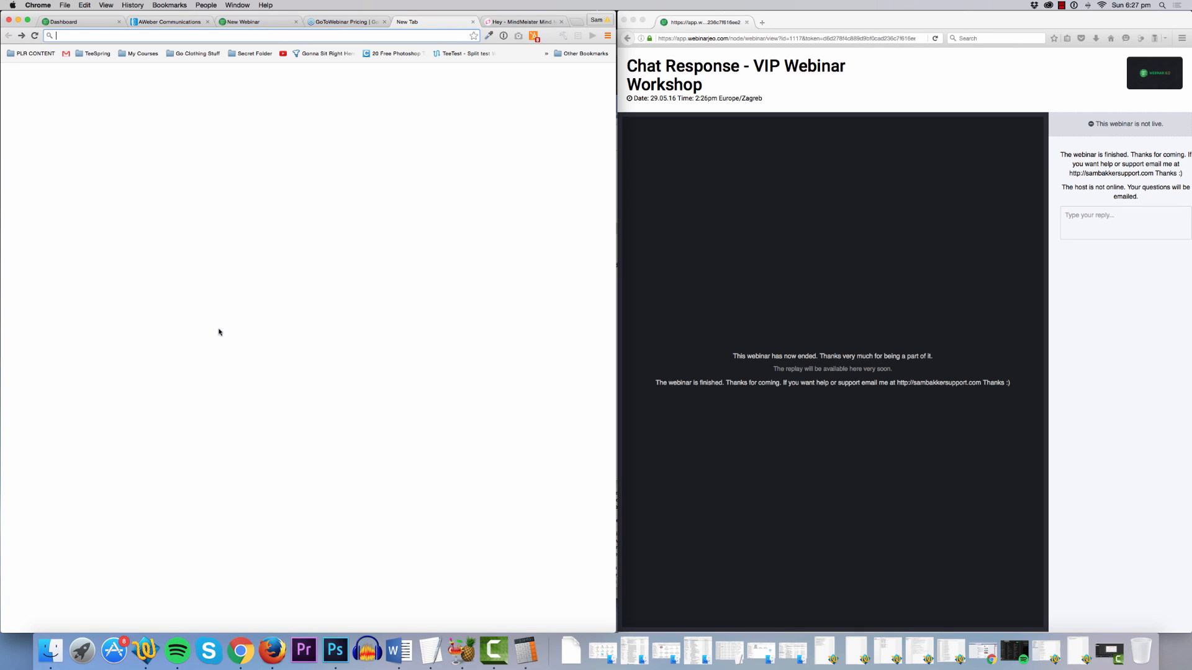
pyautogui.hscroll(5, 219, 332)
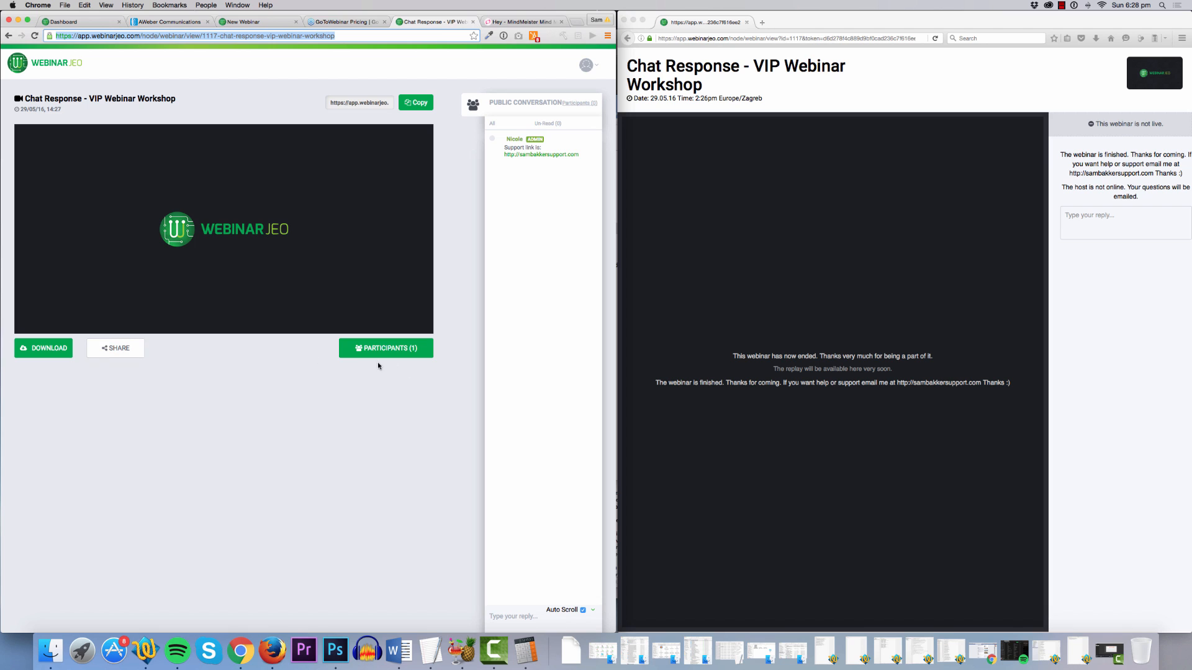
# Reload the dashboard, maximise the browser, and open the Chat Response replay via PLAY.
pyautogui.click(94, 23)
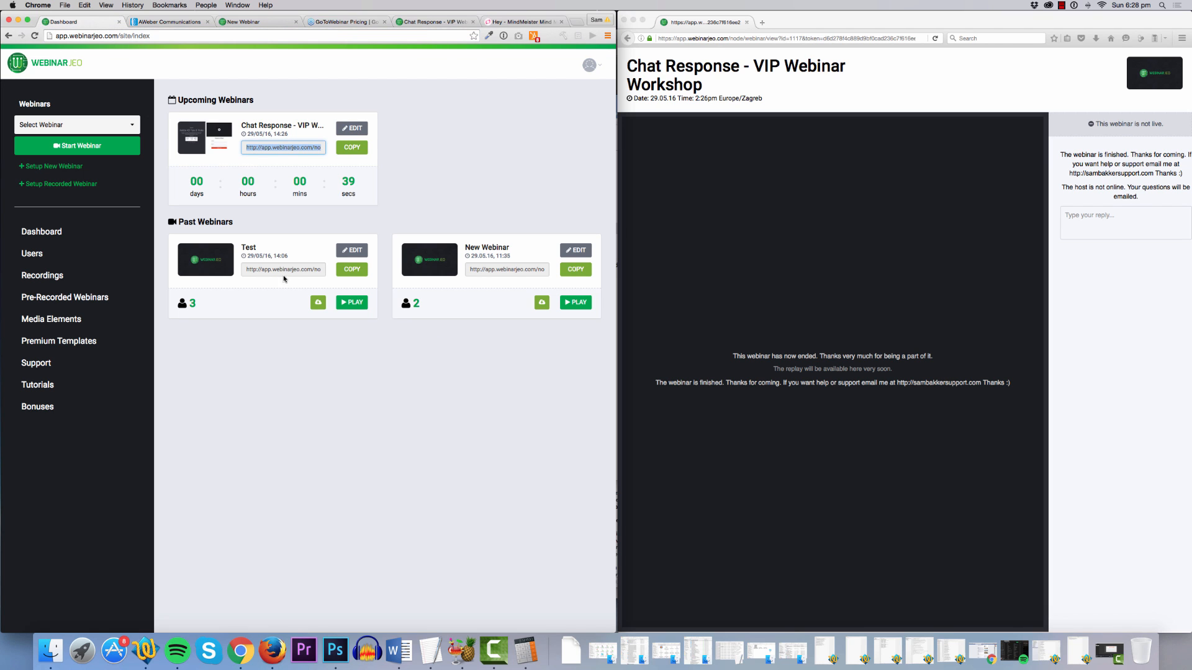
pyautogui.press('super+l')
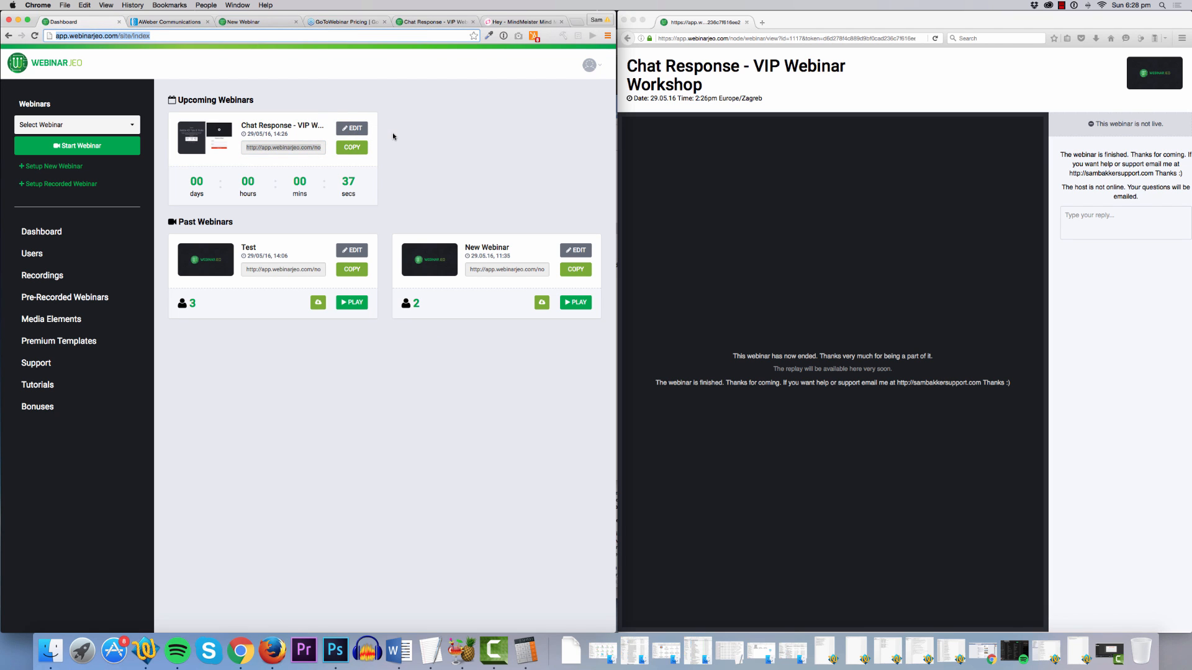
pyautogui.press('Return')
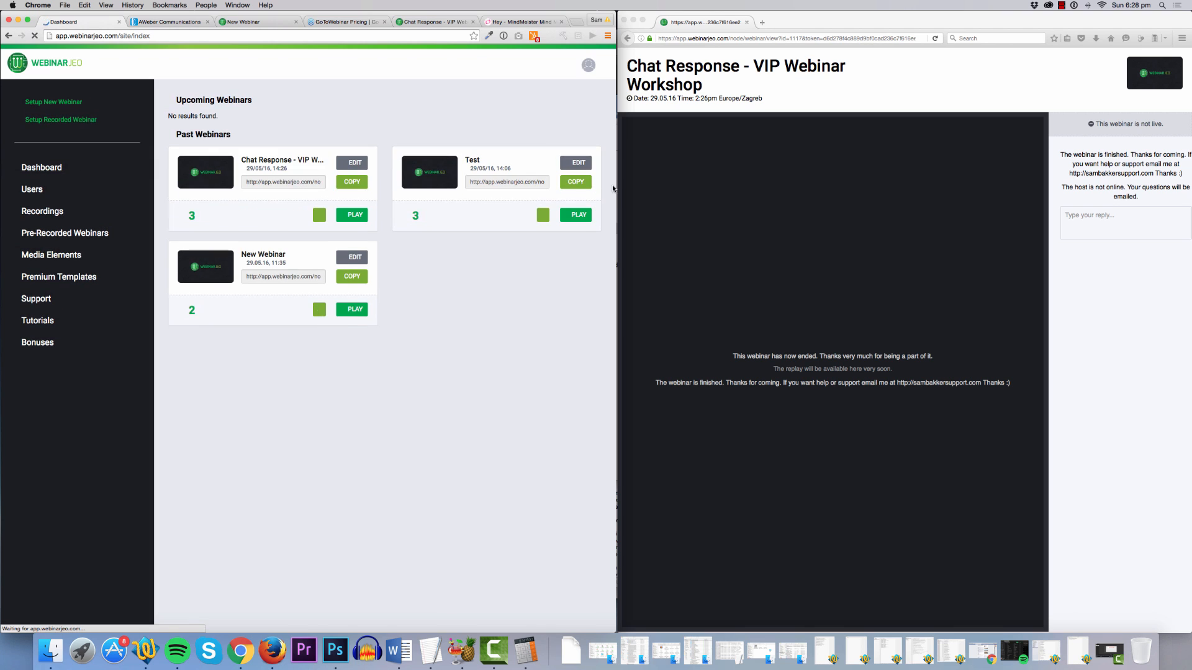
pyautogui.moveTo(615, 183); pyautogui.dragTo(1190, 192)
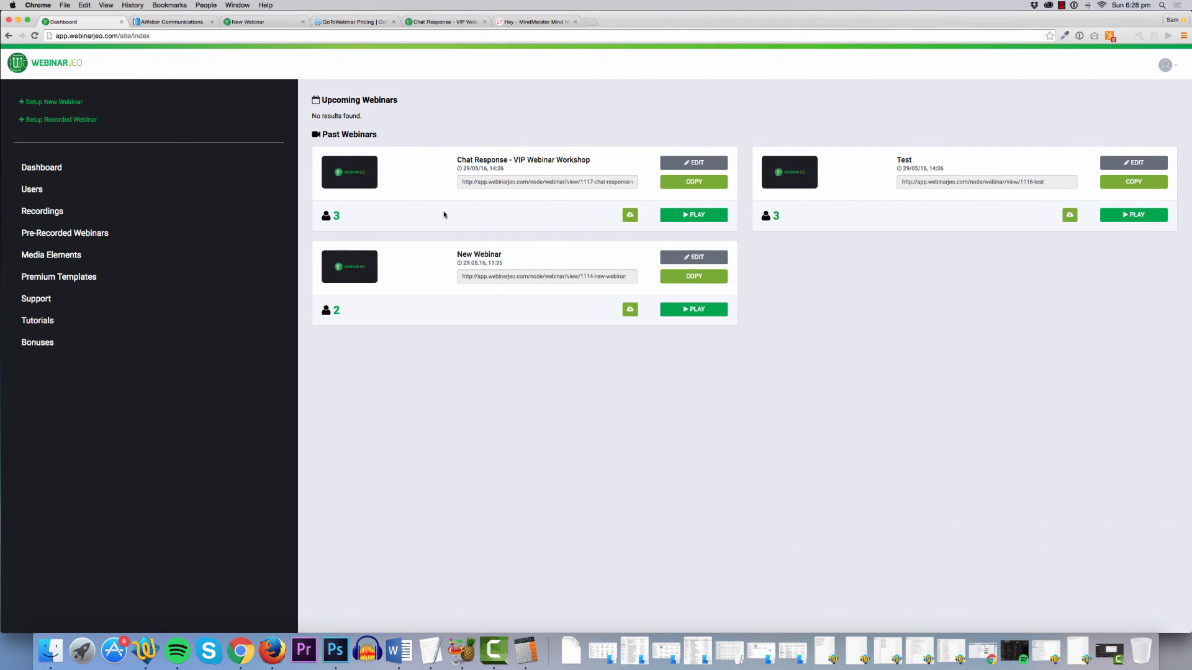
pyautogui.click(28, 19)
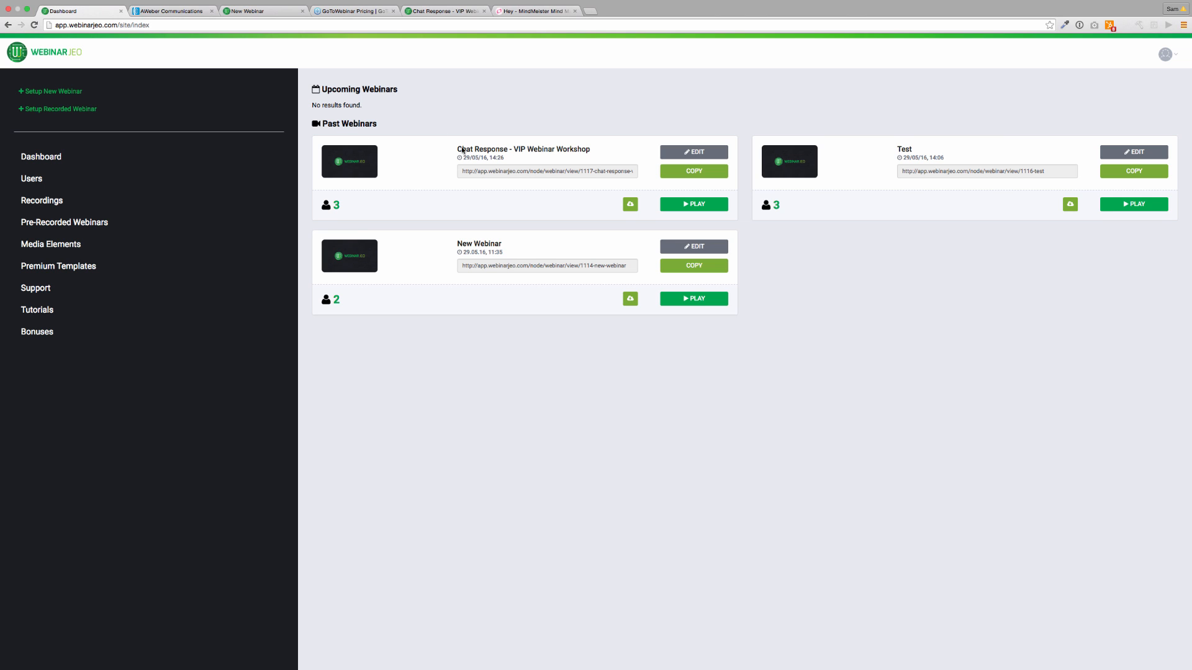
pyautogui.click(696, 209)
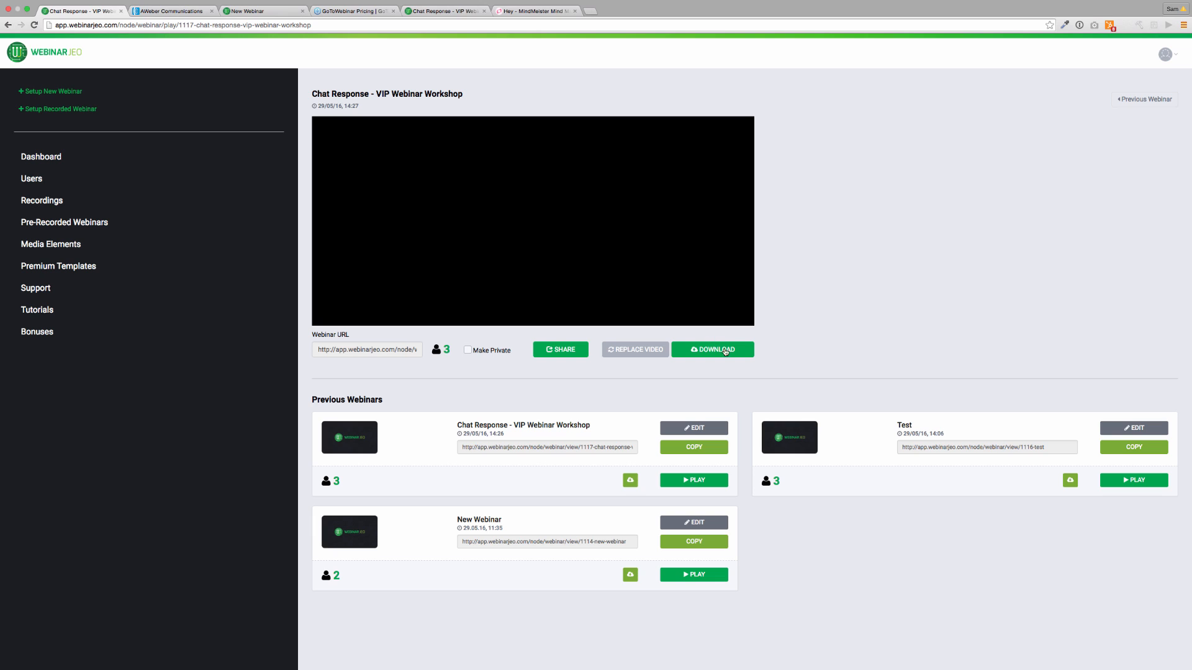
# Copy the replay's webinar URL and load it in a new browser tab.
pyautogui.click(384, 351)
pyautogui.moveTo(320, 353); pyautogui.dragTo(467, 354)
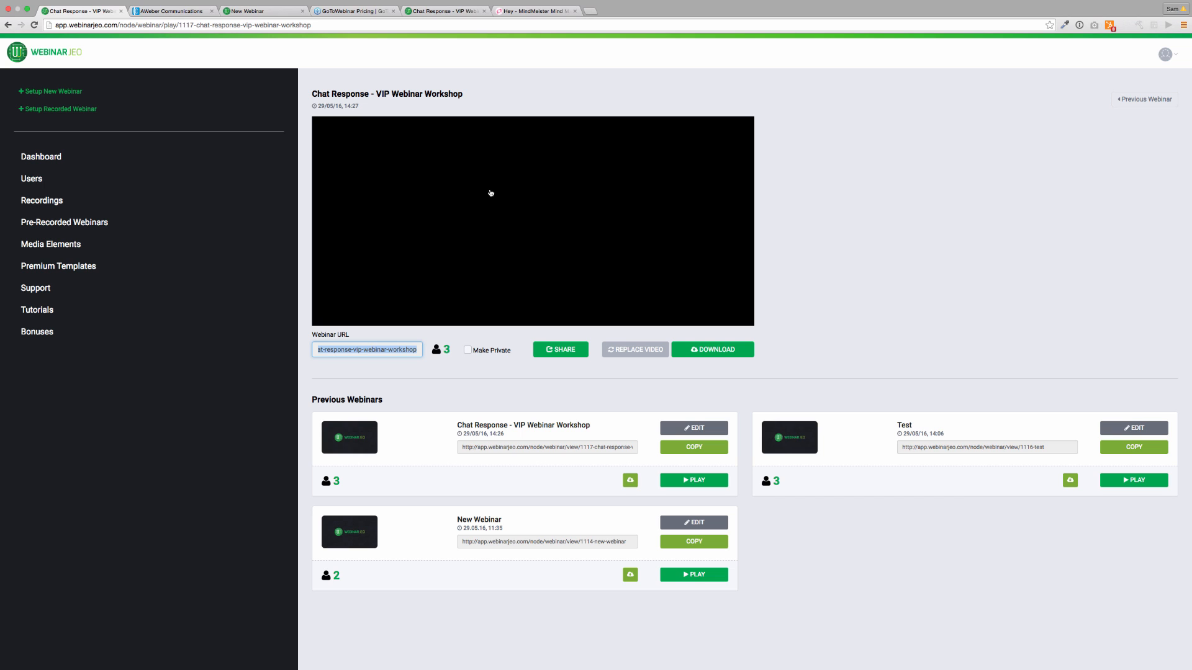
pyautogui.click(589, 11)
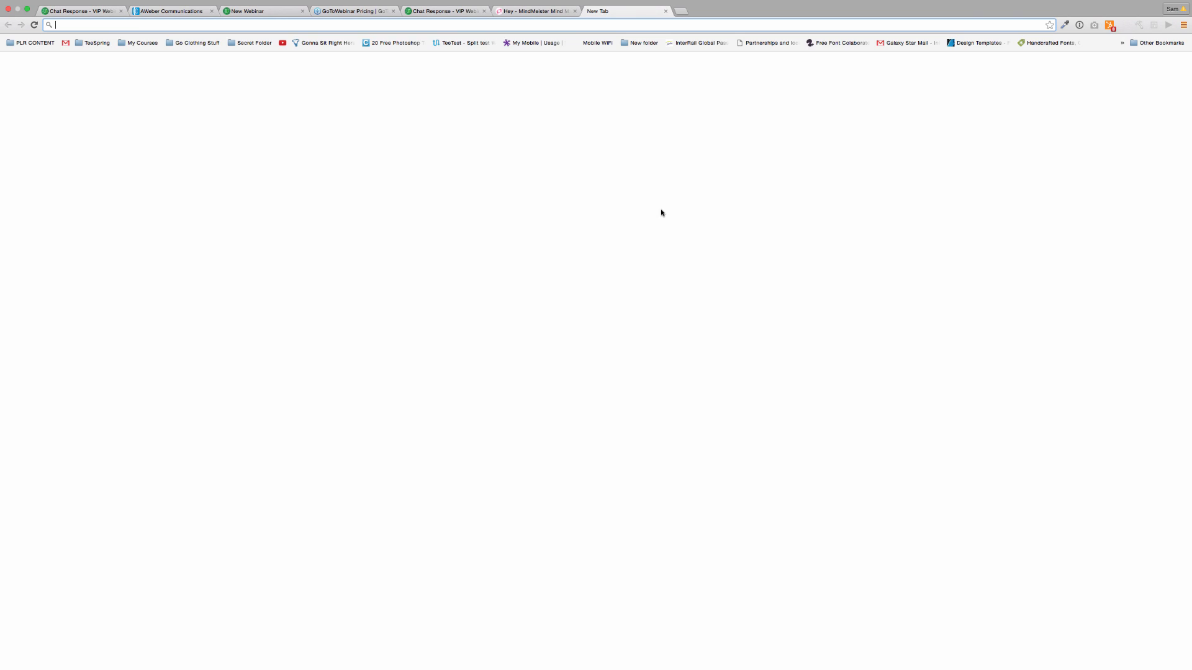
pyautogui.press('super+v')
pyautogui.press('Return')
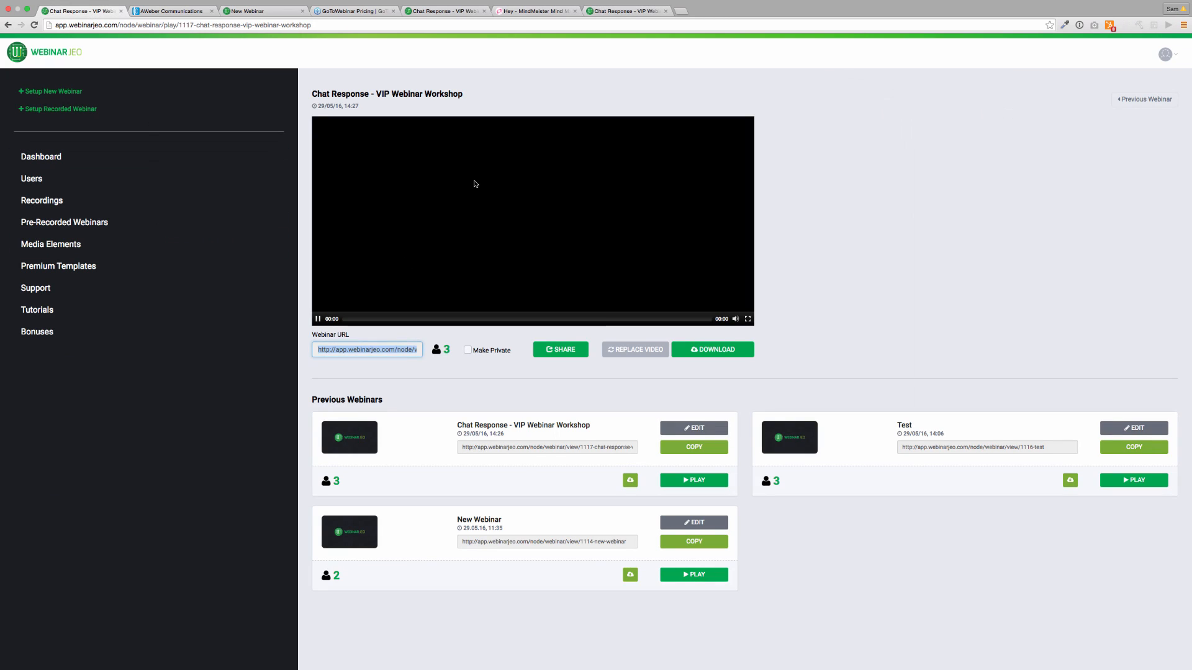
# Play and then pause the webinar recording on the replay page.
pyautogui.click(477, 183)
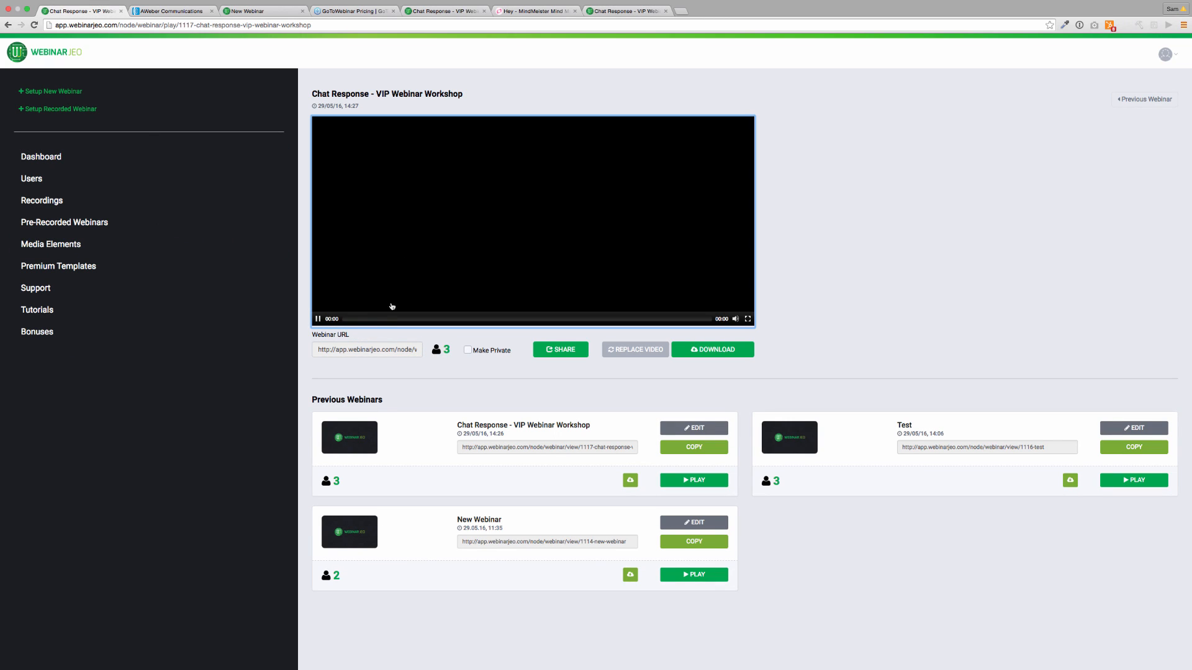
pyautogui.click(318, 319)
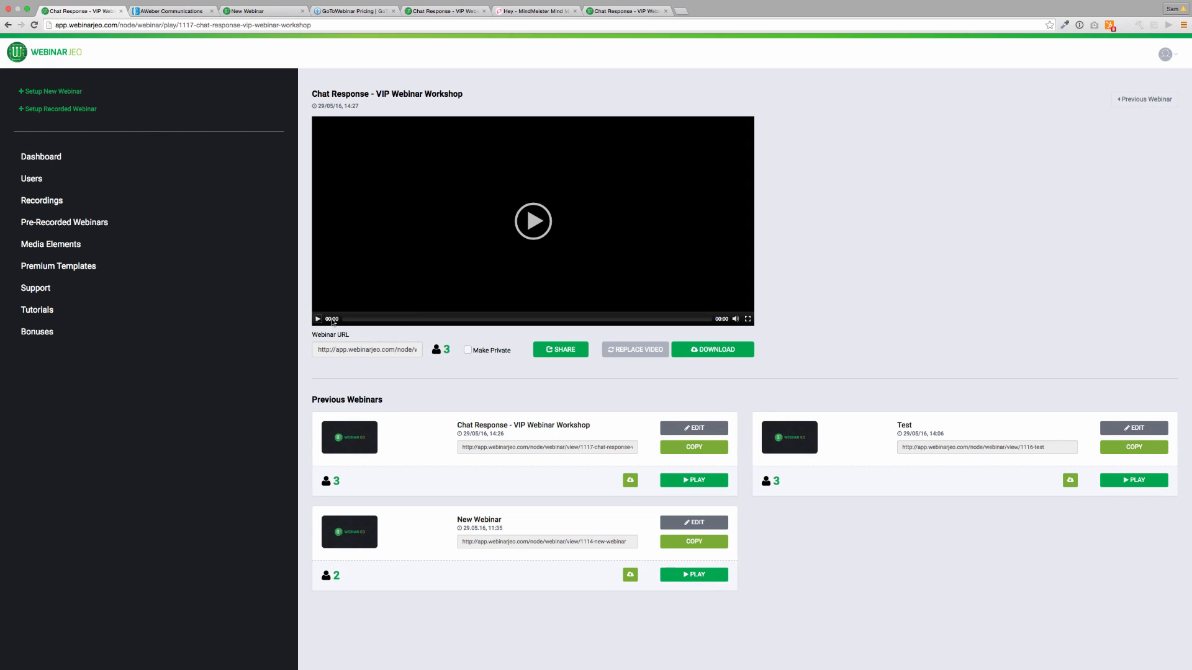
pyautogui.click(515, 212)
# From Recordings, begin Setup Recorded Webinar and pick the Stealth Grey countdown page design.
pyautogui.click(77, 203)
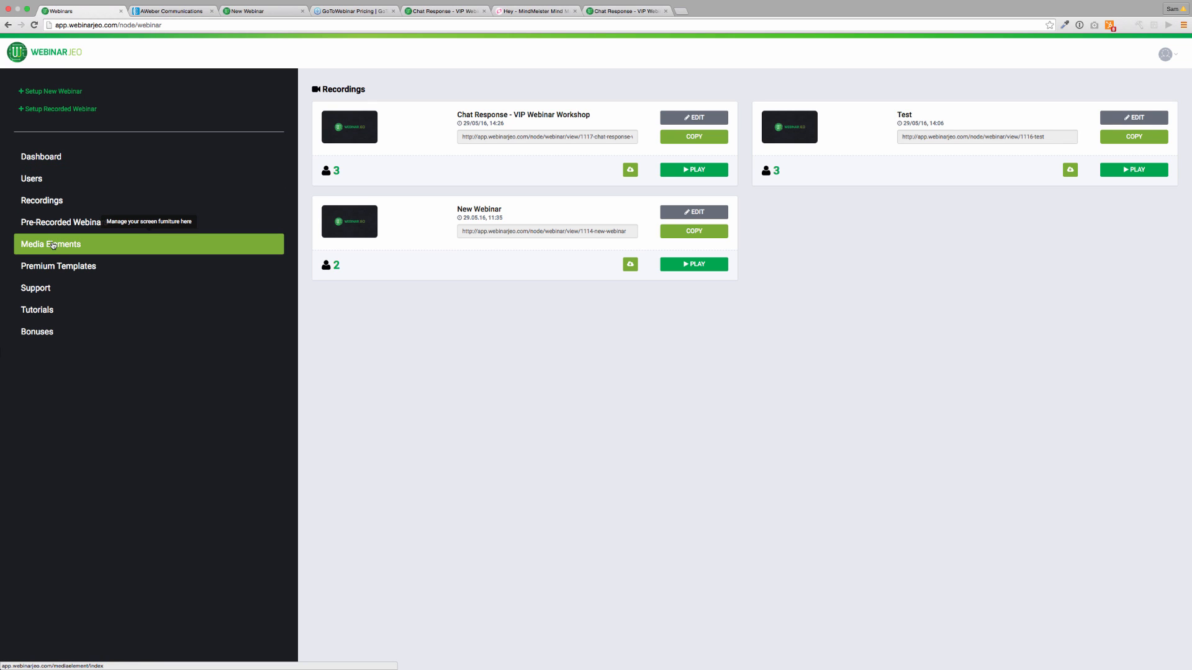
pyautogui.click(82, 109)
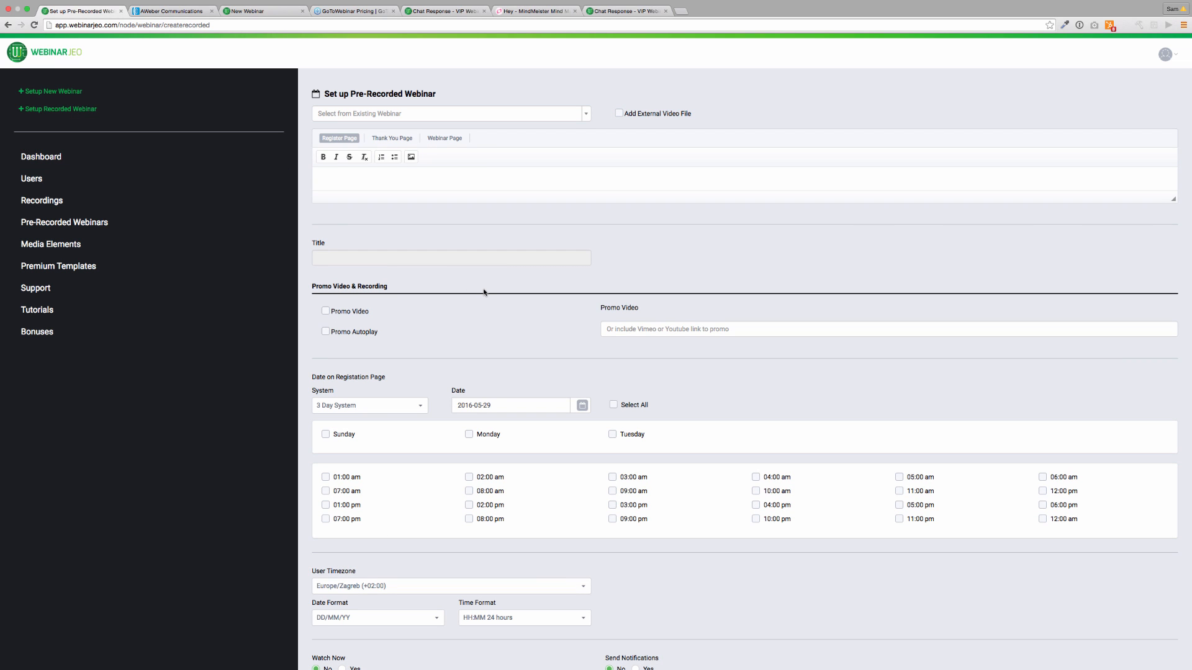
pyautogui.scroll(-6, 484, 292)
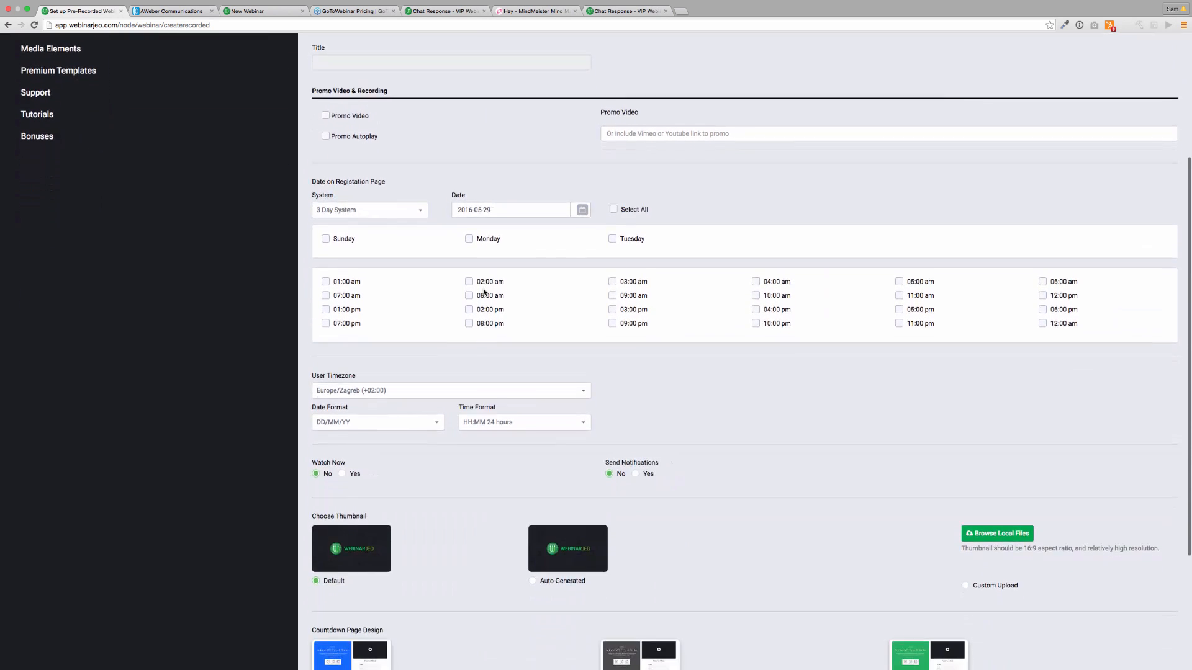
pyautogui.scroll(6, 484, 293)
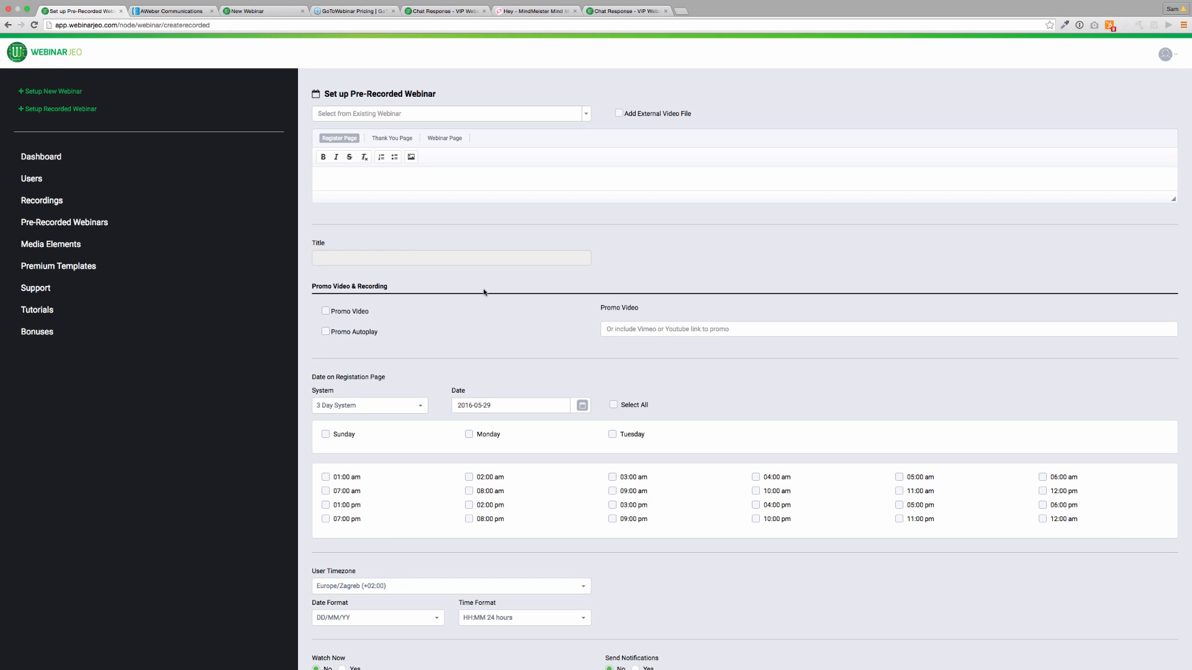
pyautogui.scroll(-6, 484, 292)
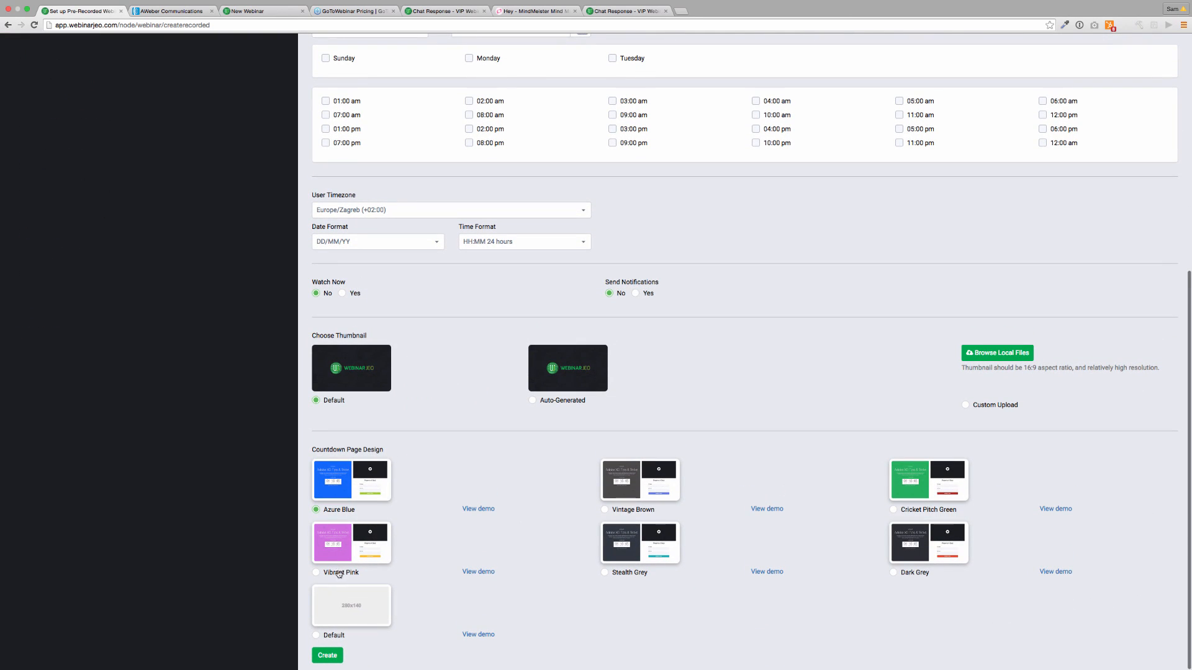
pyautogui.click(604, 572)
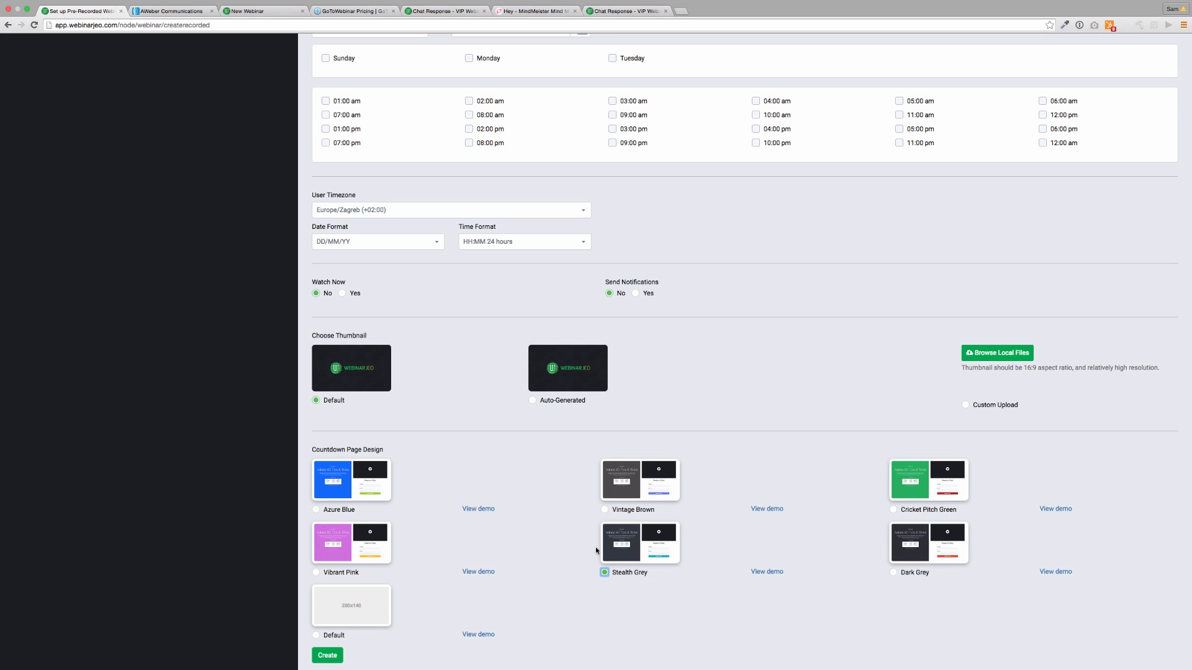
pyautogui.scroll(6, 595, 546)
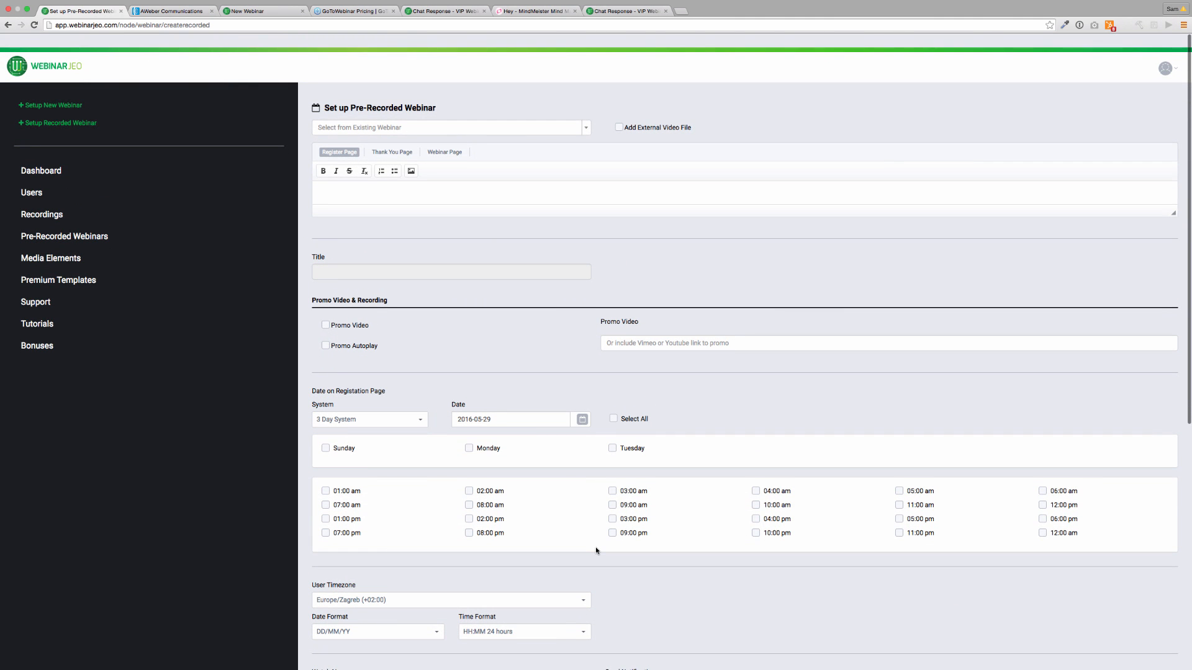
# Reuse Chat Response - VIP Webinar Workshop and enter 'Reg', 'Thankyou' and 'Webinar' page texts.
pyautogui.click(365, 114)
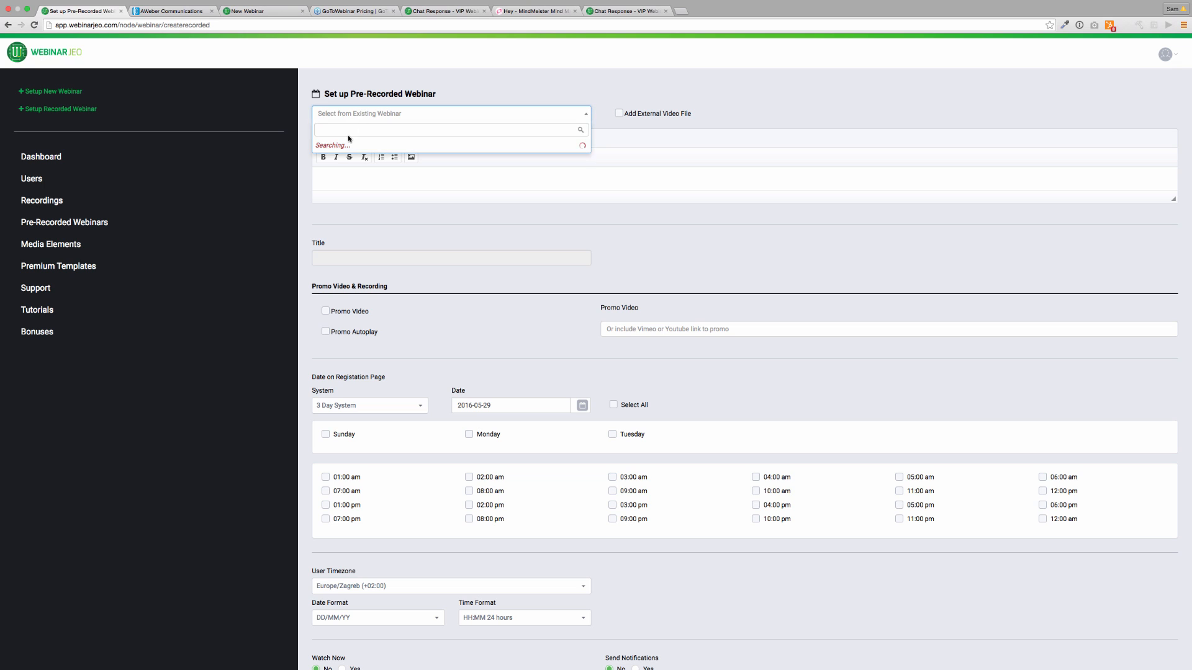
pyautogui.click(357, 174)
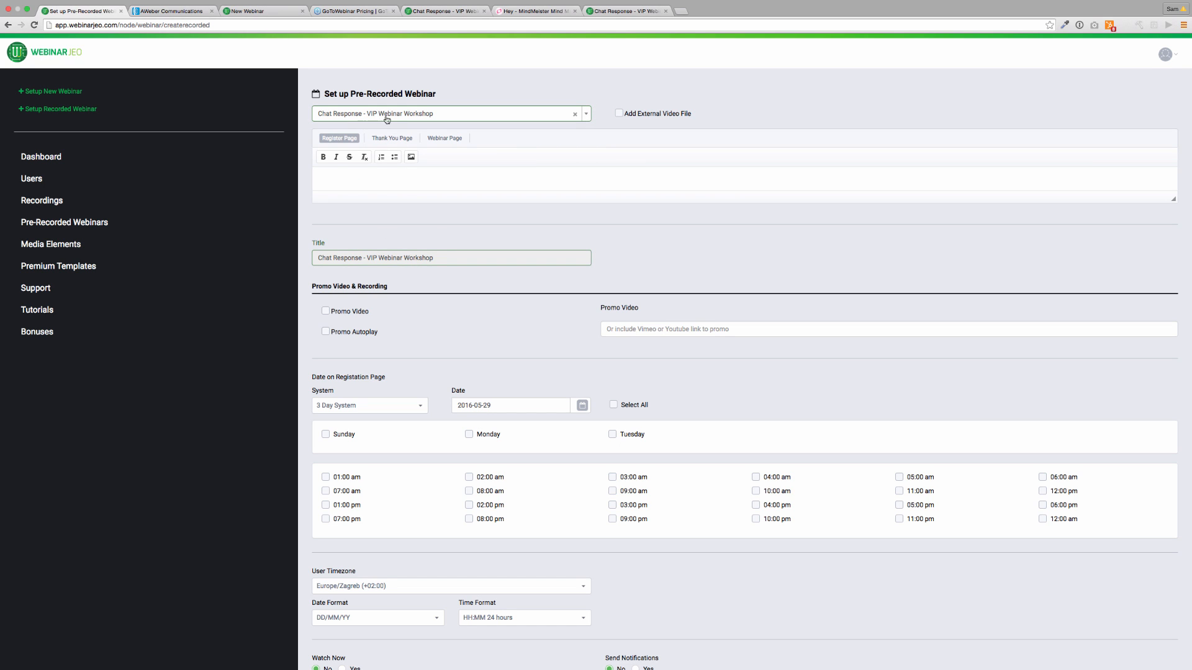
pyautogui.click(400, 175)
pyautogui.write('Register')
pyautogui.click(392, 138)
pyautogui.click(384, 177)
pyautogui.write('Thankyou')
pyautogui.click(445, 138)
pyautogui.click(442, 178)
pyautogui.write('Webinar')
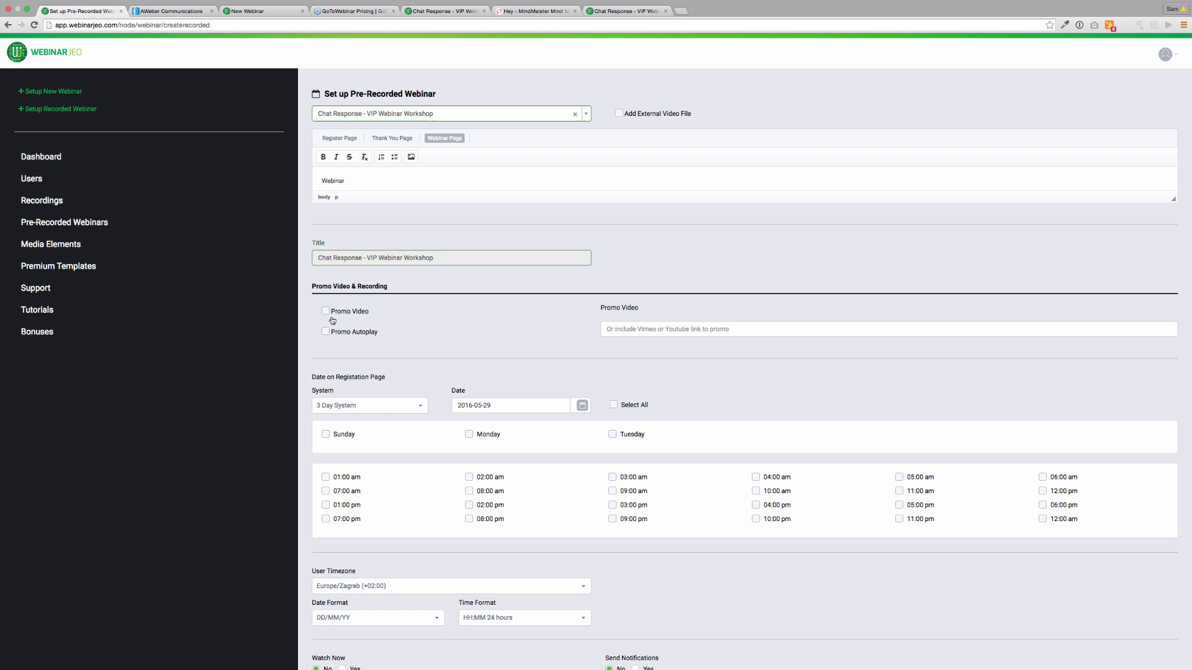
# Leave the external video file option off and reselect Chat Response - VIP Webinar Workshop.
pyautogui.click(619, 113)
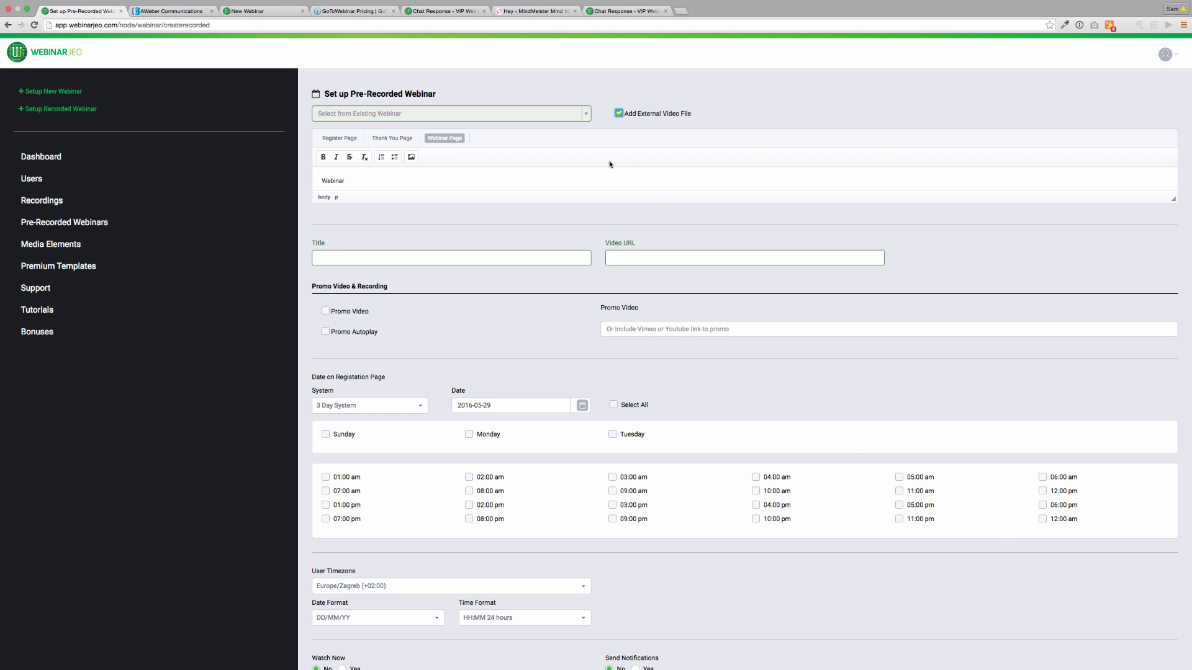
pyautogui.click(619, 113)
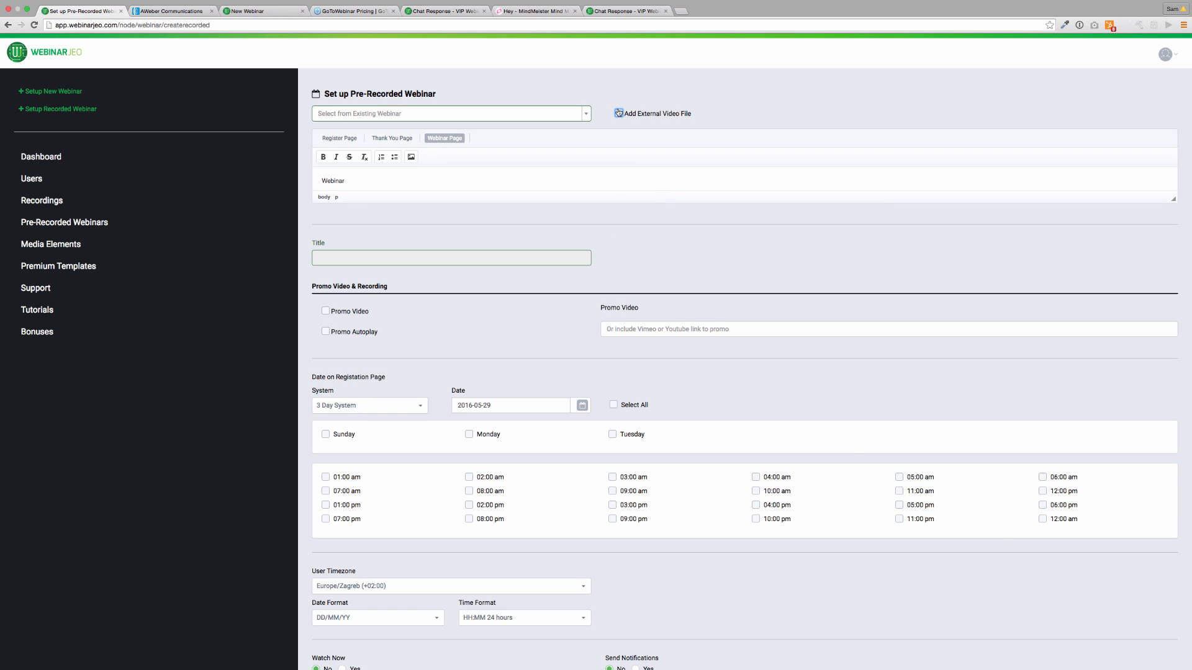
pyautogui.click(619, 113)
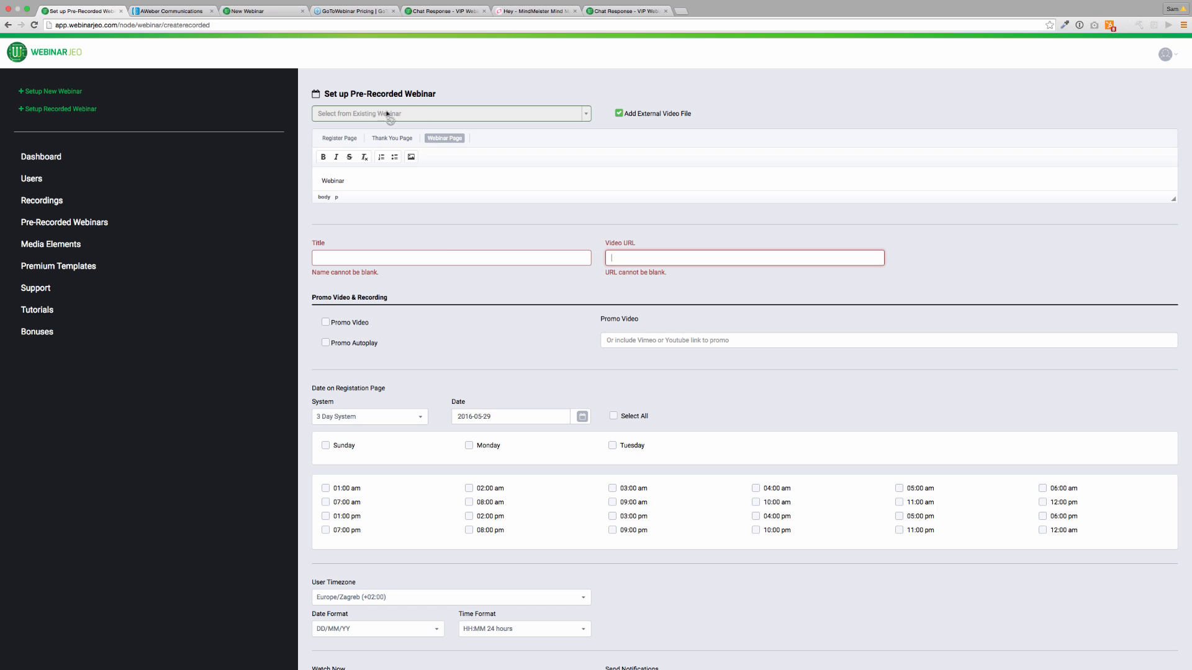
pyautogui.click(668, 114)
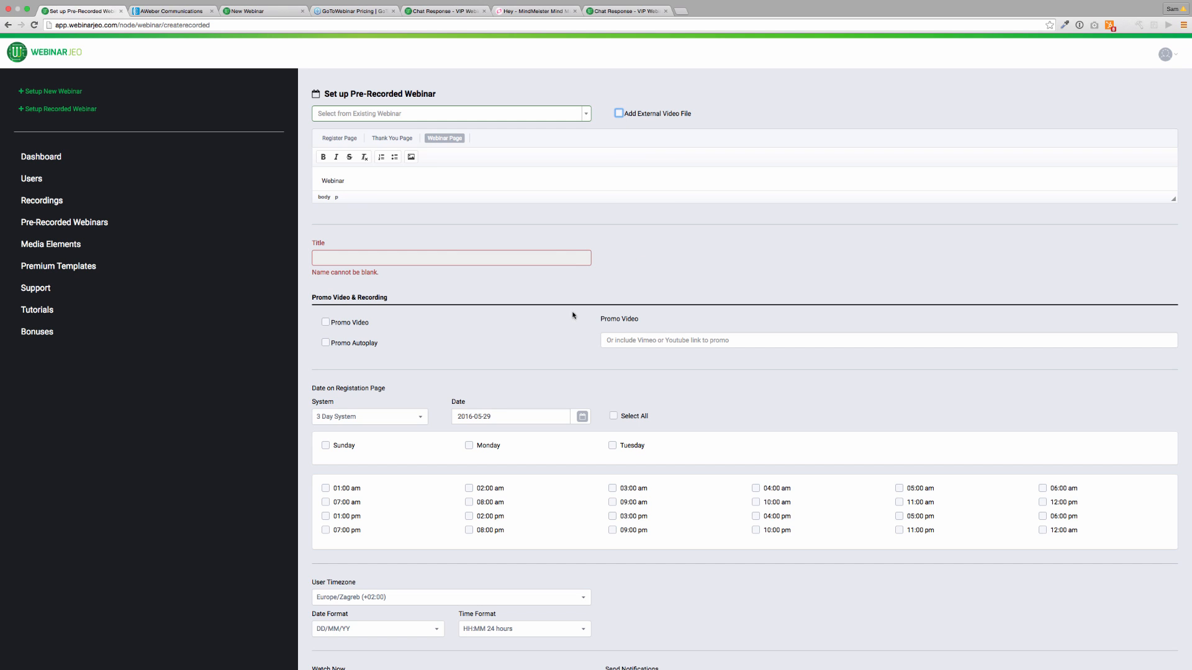
pyautogui.click(573, 257)
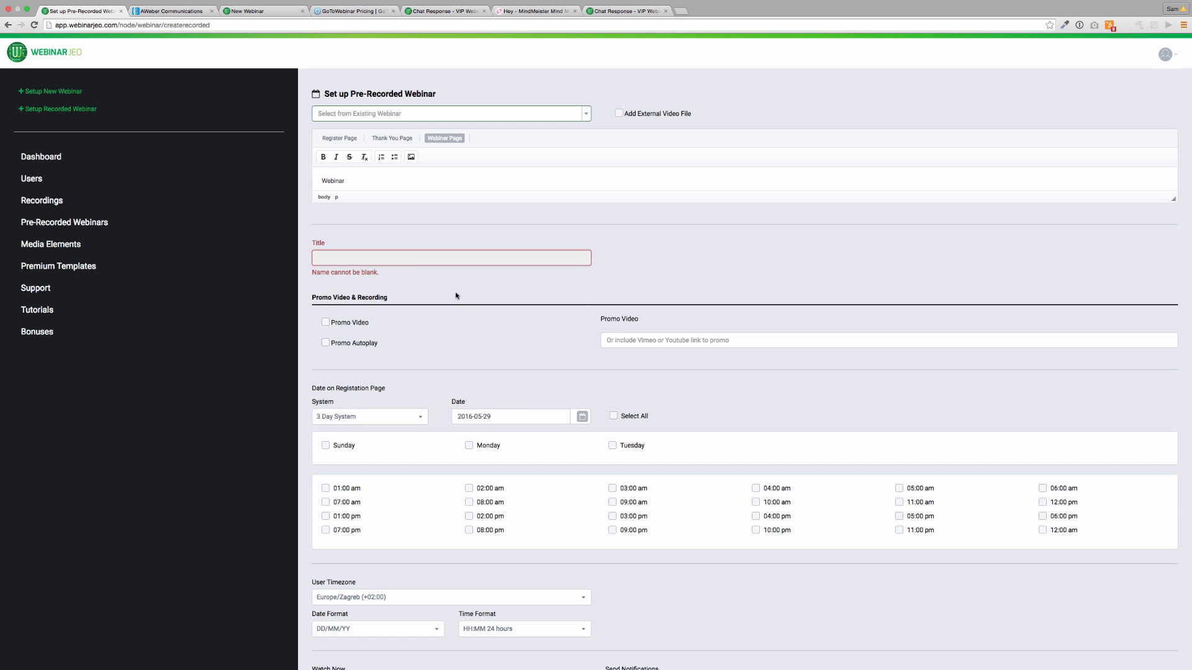
pyautogui.click(442, 262)
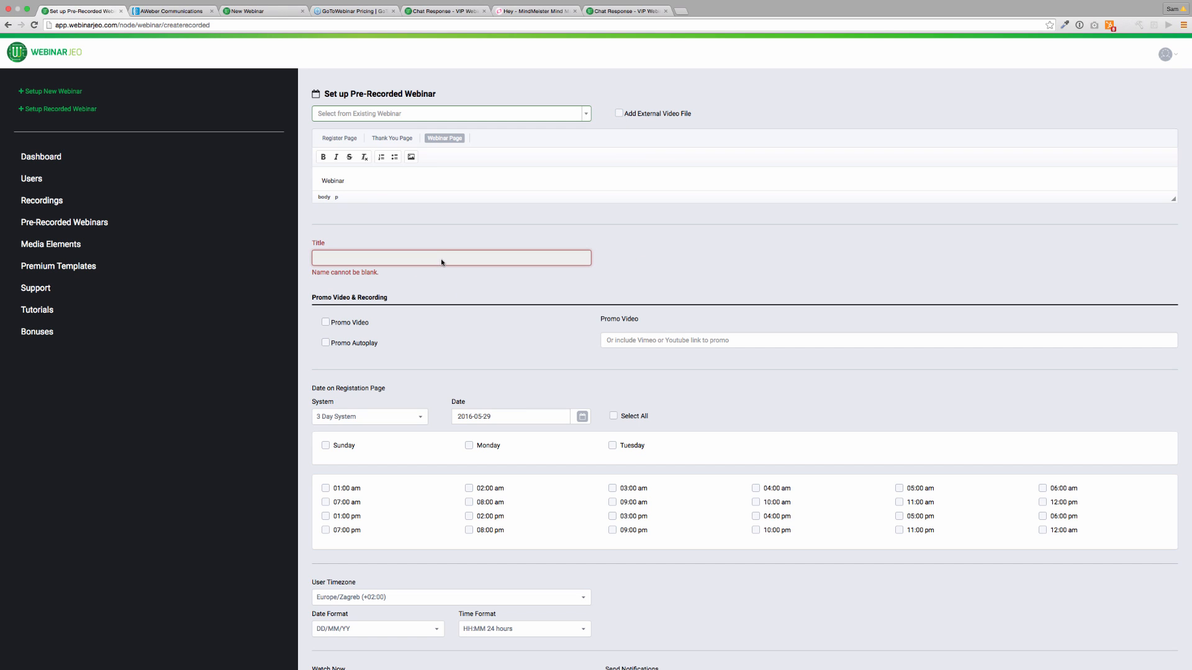
pyautogui.click(434, 117)
pyautogui.click(373, 177)
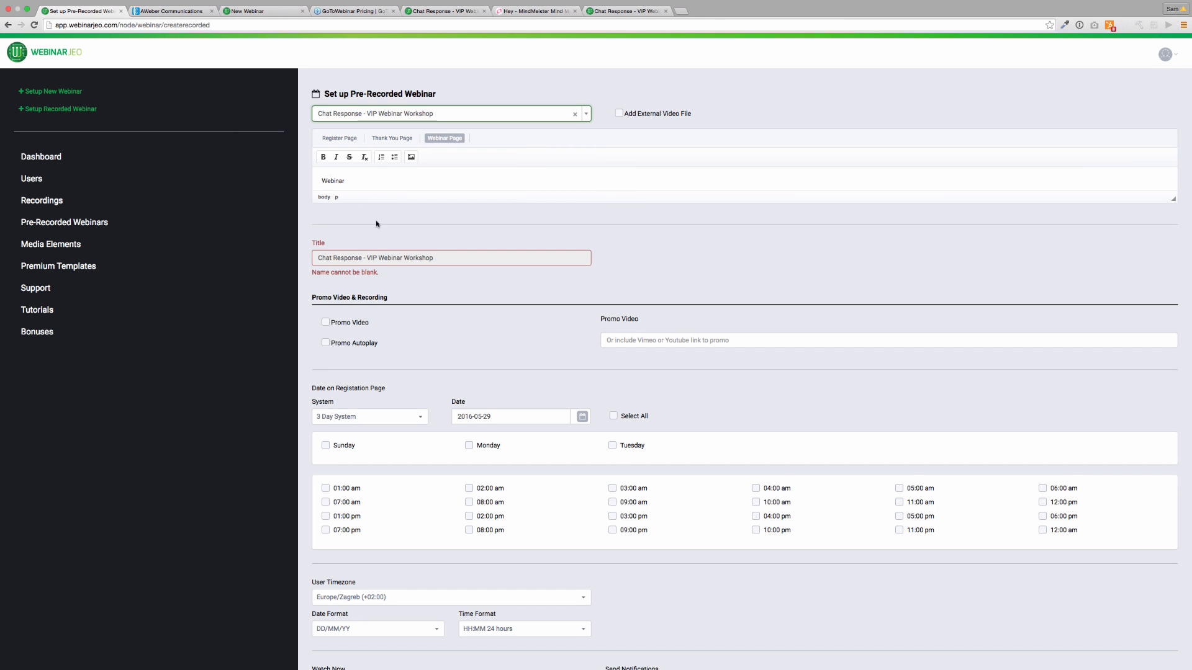
# Keep the promo video off but enable Promo Autoplay.
pyautogui.scroll(-2, 386, 288)
pyautogui.click(326, 256)
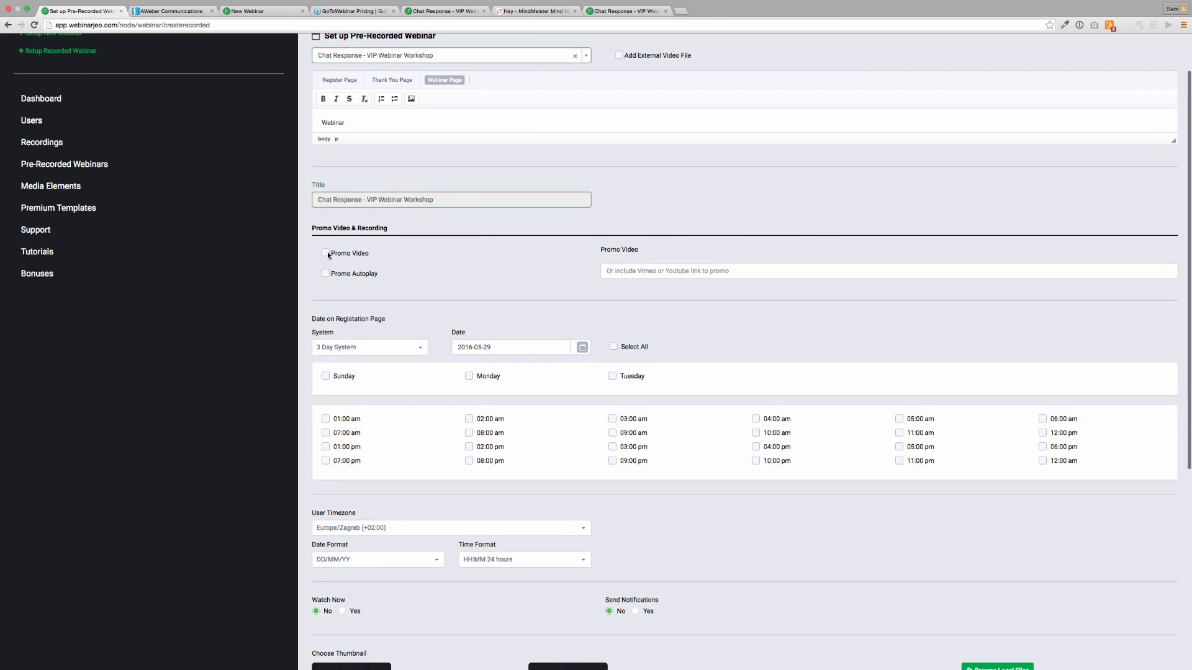
pyautogui.click(326, 254)
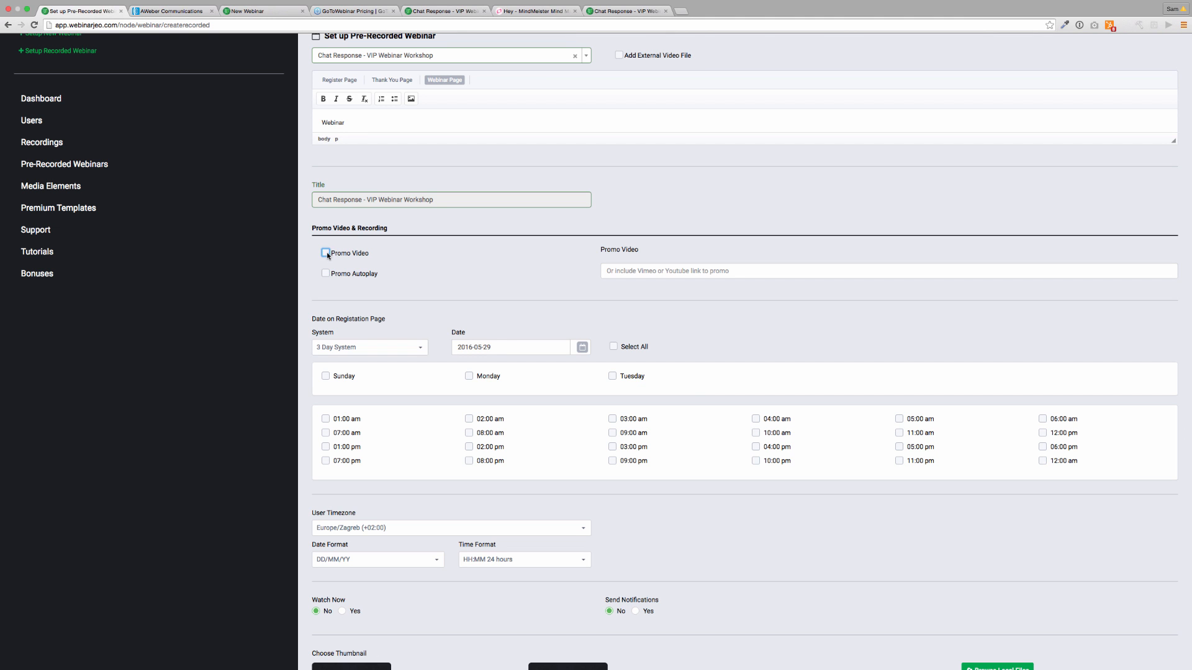
pyautogui.click(325, 275)
pyautogui.scroll(-5, 351, 277)
pyautogui.scroll(3, 327, 274)
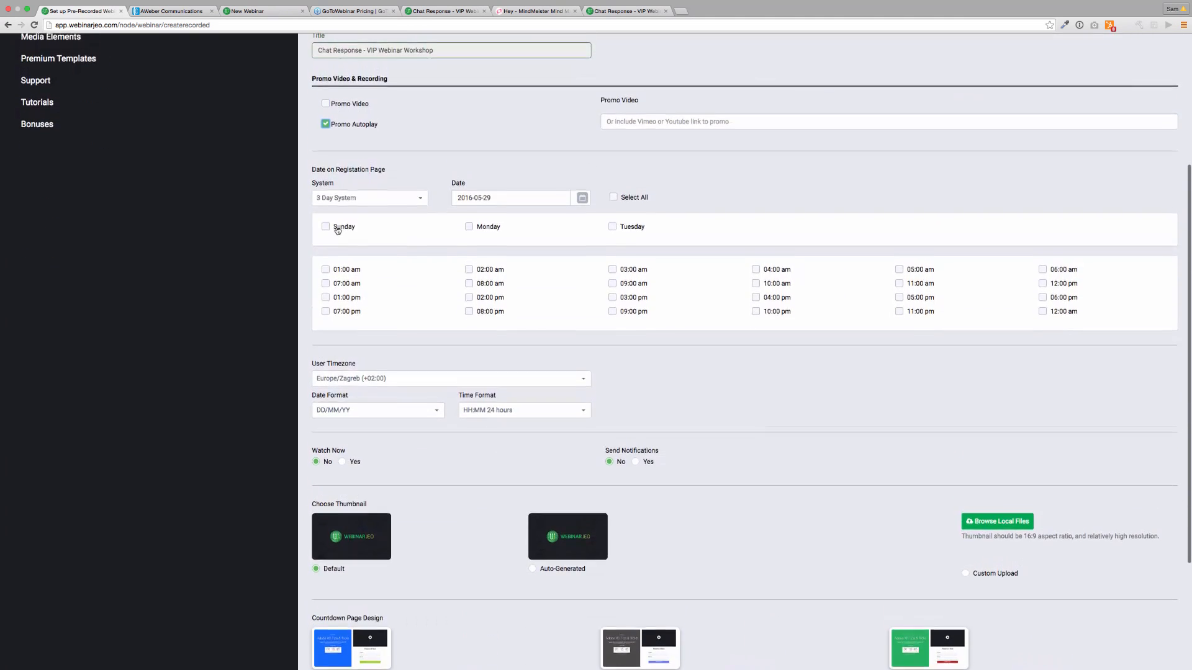
# Schedule Sunday–Tuesday sessions at 07:00, 09:00 and 11:00 pm on the 3 Day System.
pyautogui.click(326, 228)
pyautogui.click(469, 227)
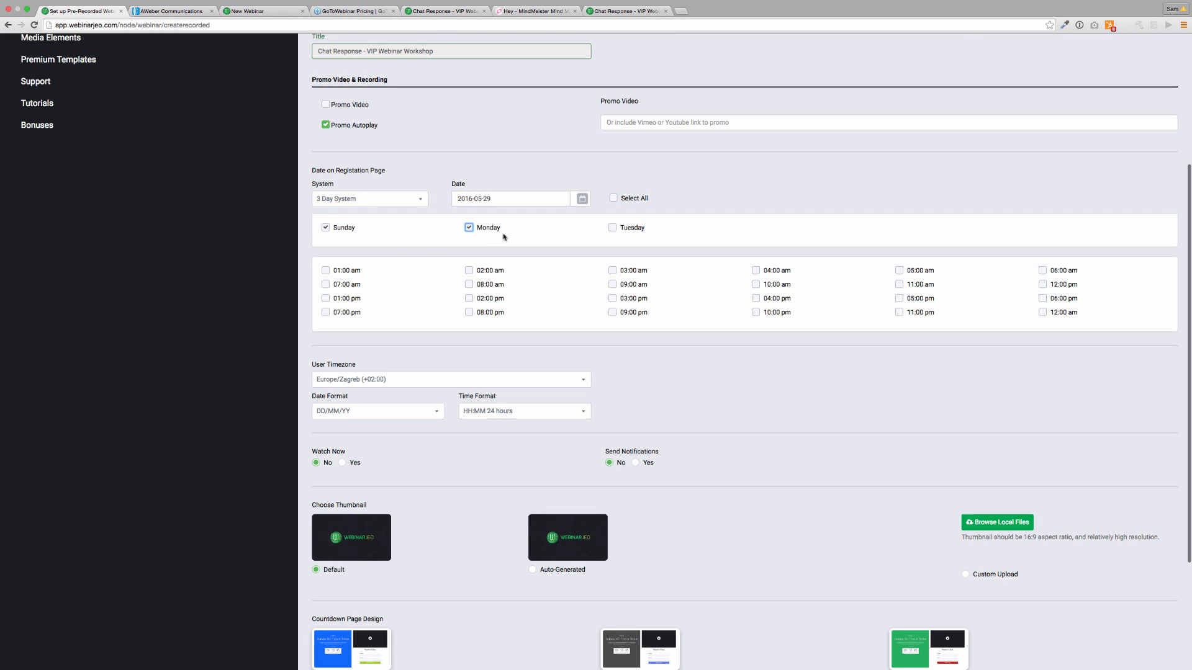
pyautogui.click(612, 228)
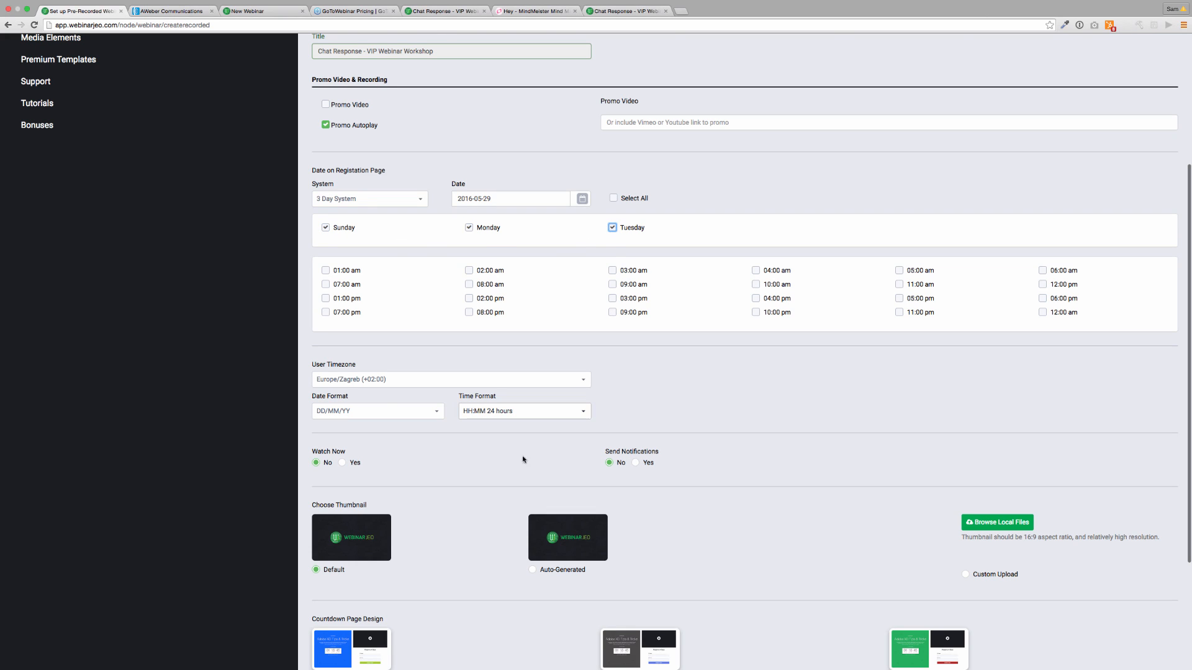
pyautogui.click(612, 312)
pyautogui.click(898, 313)
pyautogui.click(325, 312)
pyautogui.click(388, 197)
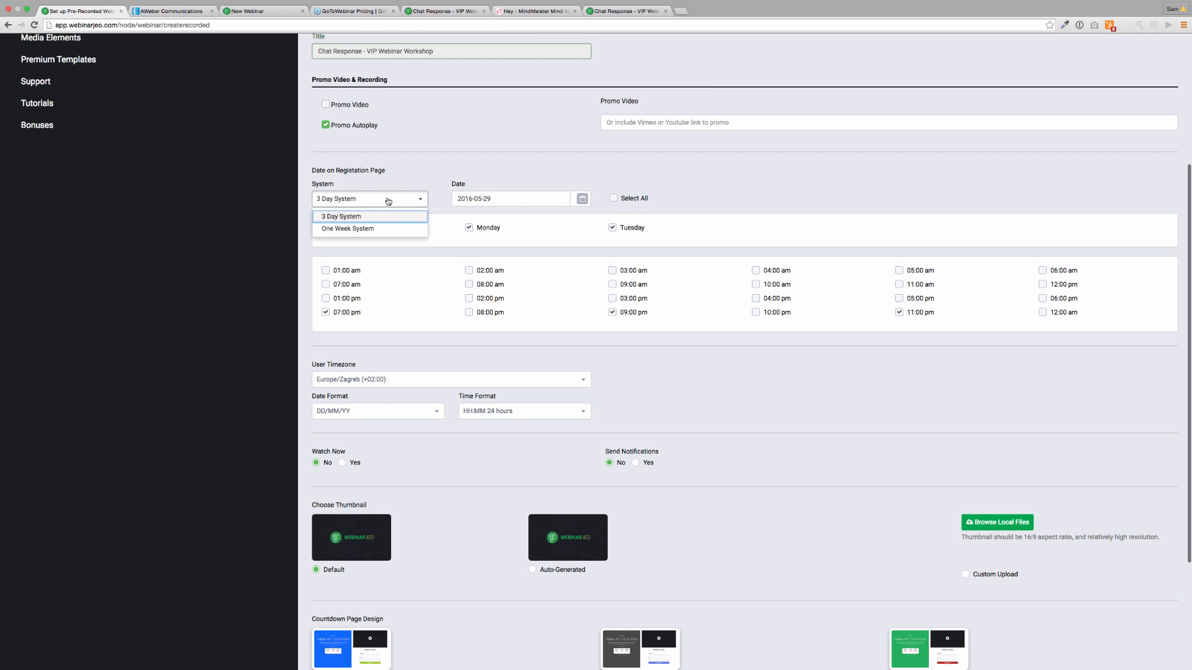
pyautogui.click(348, 216)
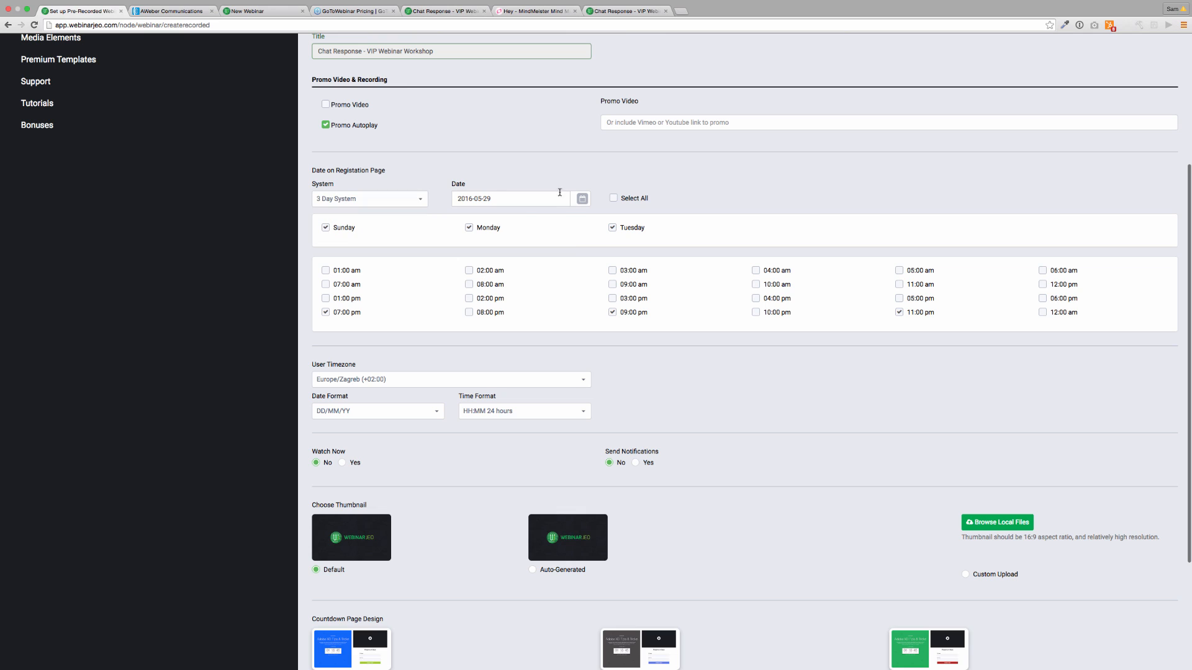
pyautogui.click(549, 200)
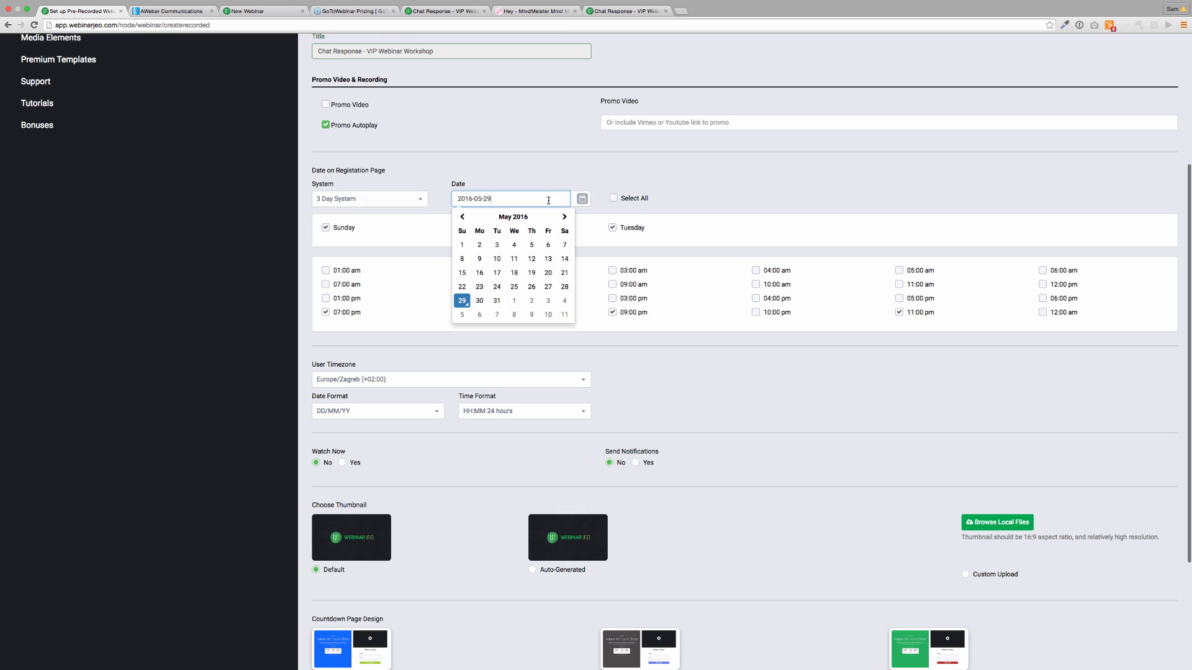
# Set the start date to 2016-05-31 with session times 08:00, 09:00 and 11:00 pm.
pyautogui.click(496, 301)
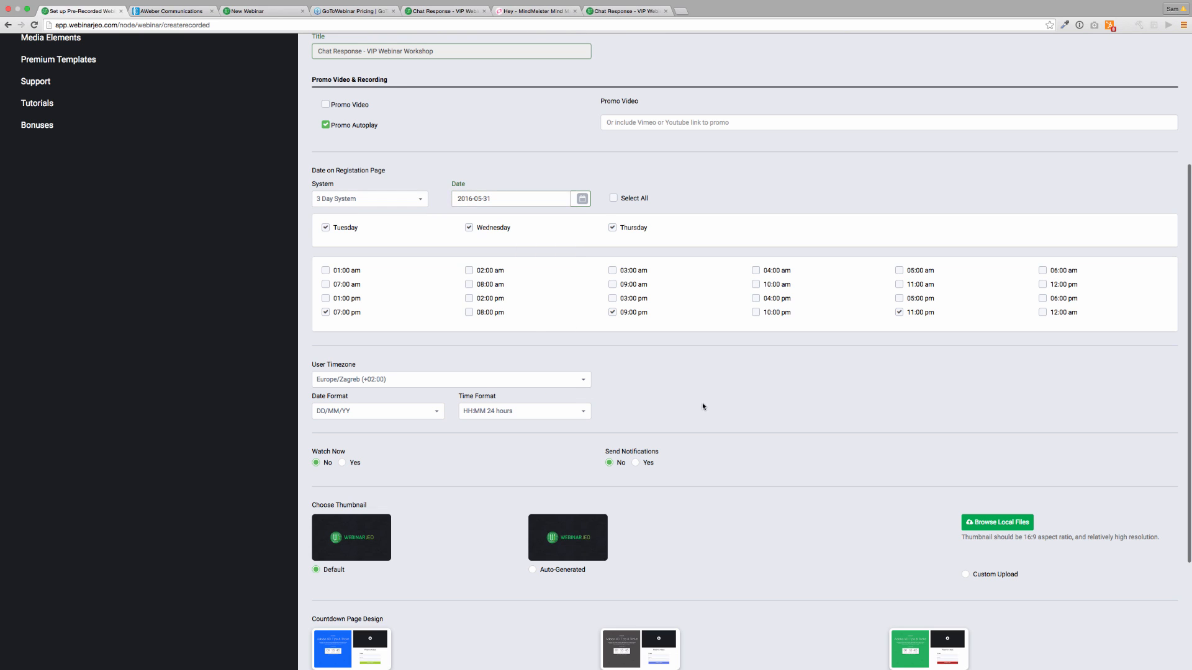
pyautogui.click(614, 199)
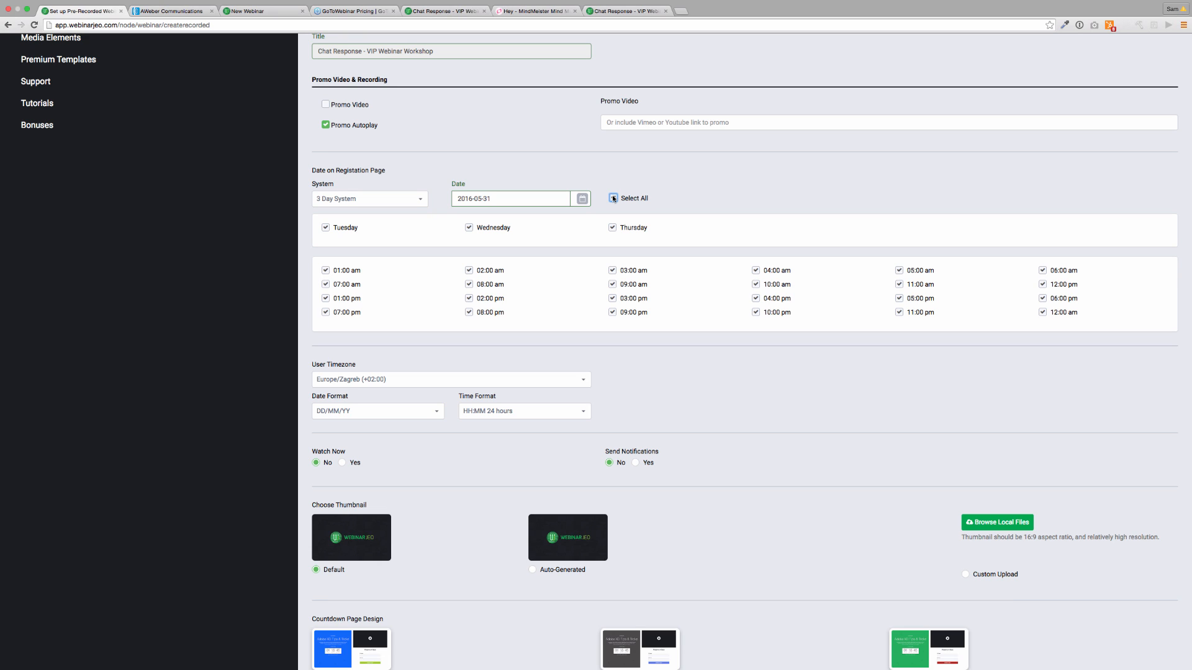
pyautogui.click(613, 198)
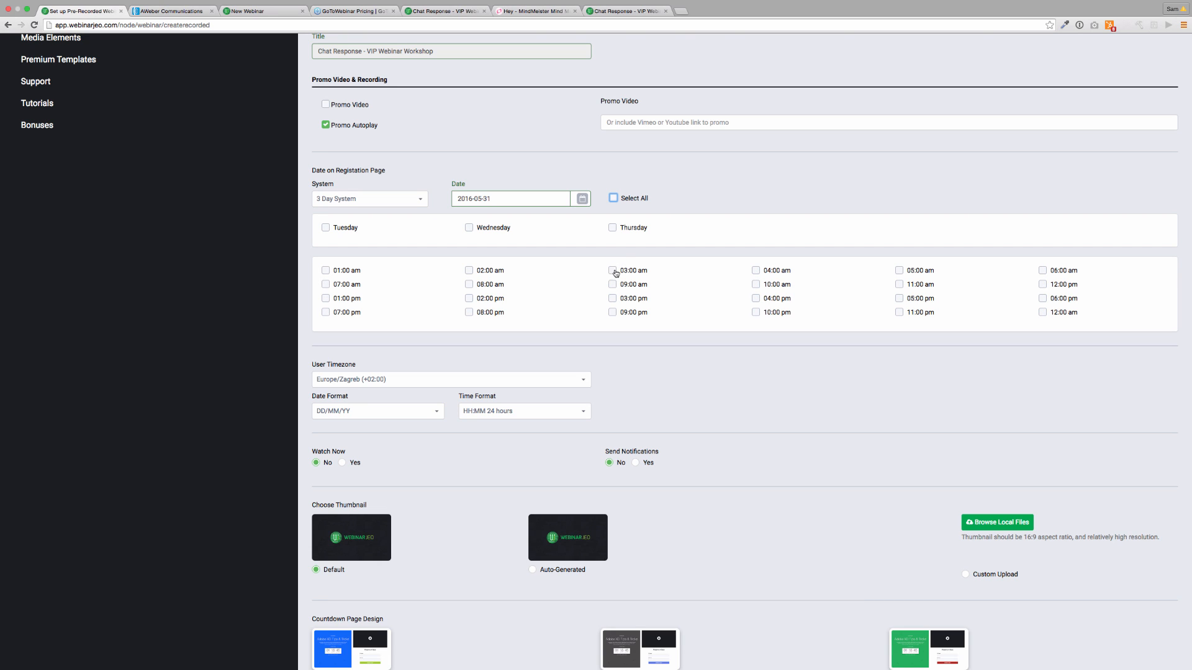
pyautogui.click(614, 313)
pyautogui.click(470, 313)
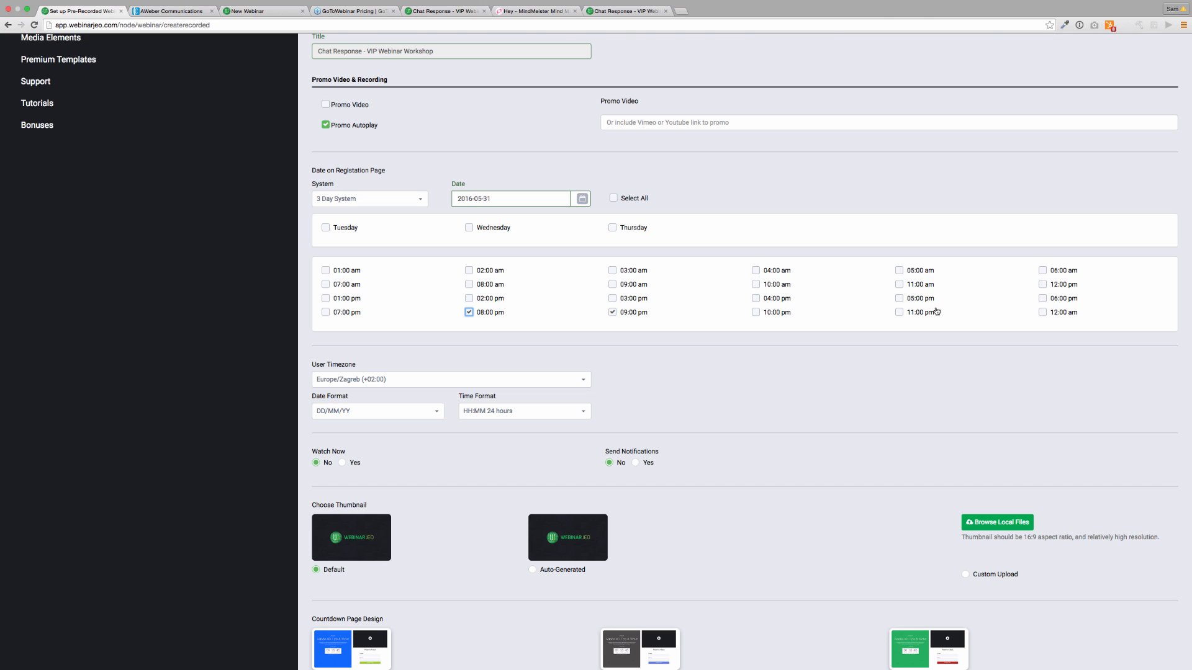
pyautogui.click(900, 312)
pyautogui.scroll(-1, 448, 389)
pyautogui.scroll(-5, 448, 388)
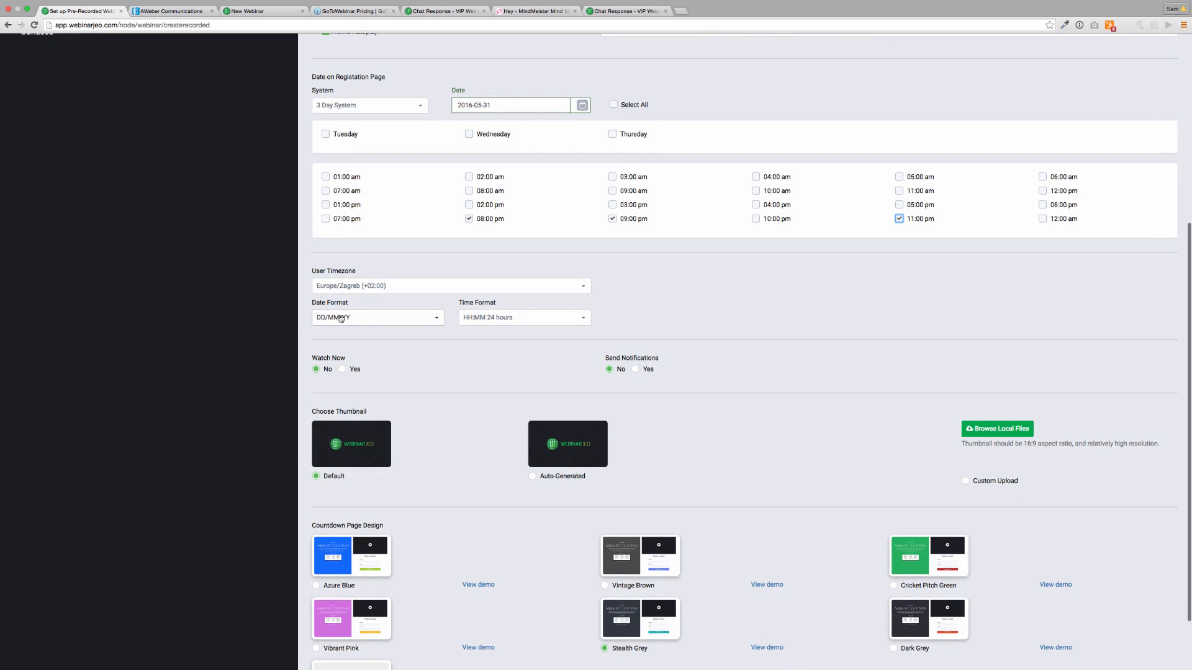
# Leave Watch Now at No and set Send Notifications to Yes.
pyautogui.click(342, 293)
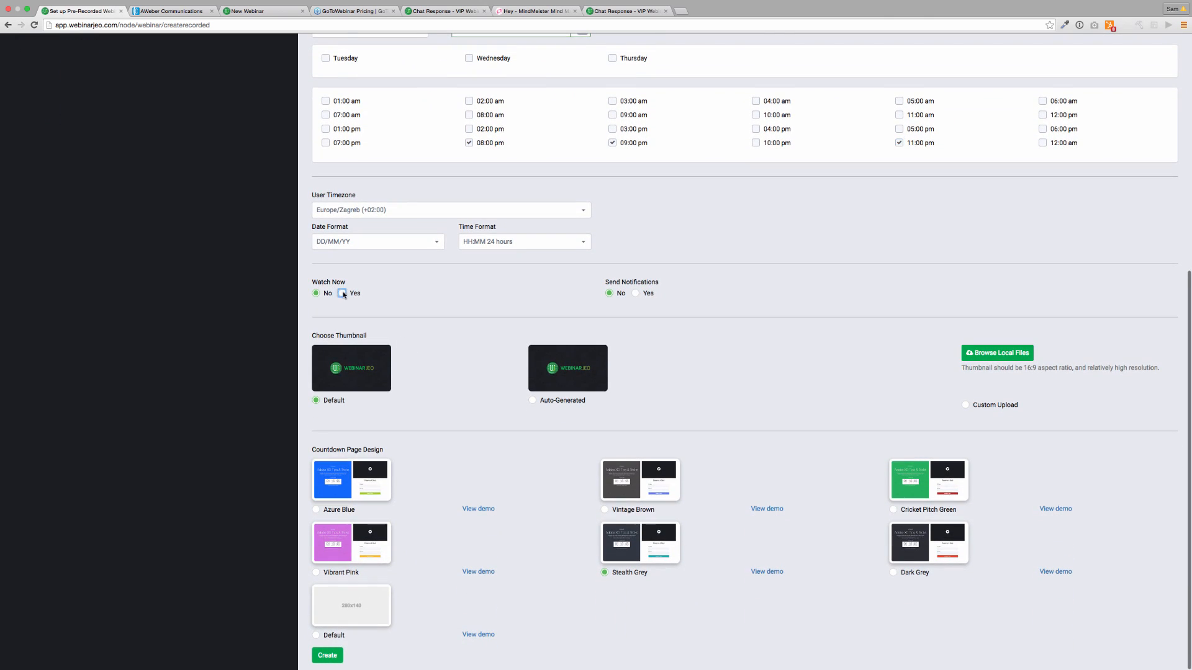
pyautogui.click(316, 293)
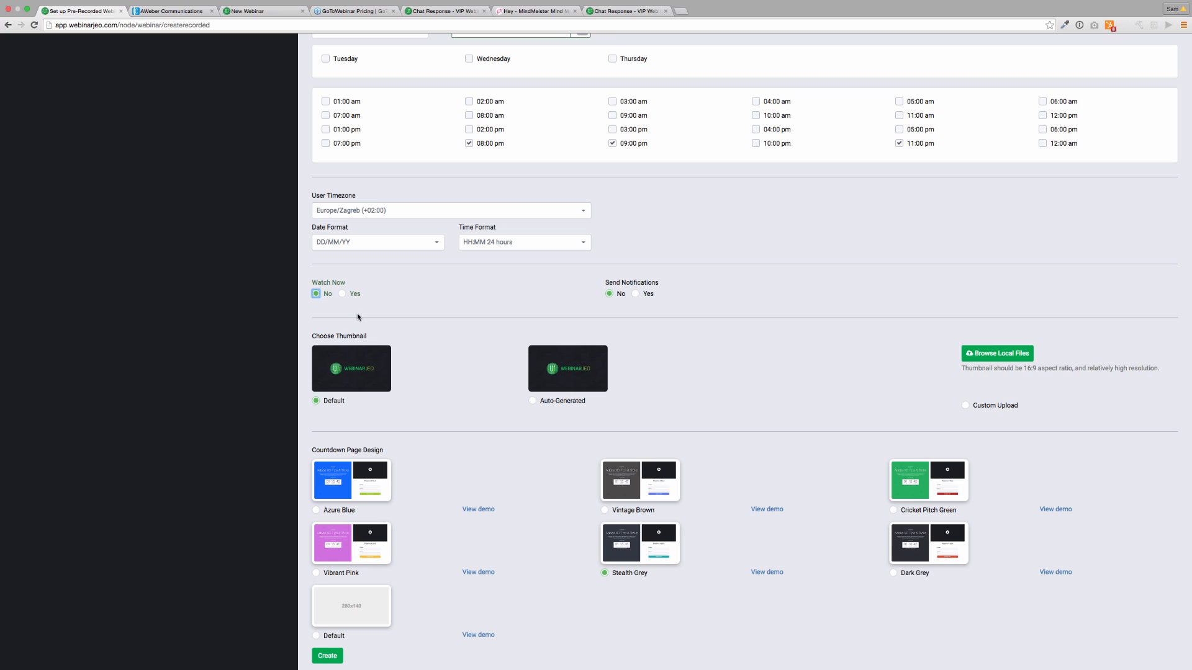
pyautogui.scroll(-1, 322, 298)
pyautogui.click(635, 293)
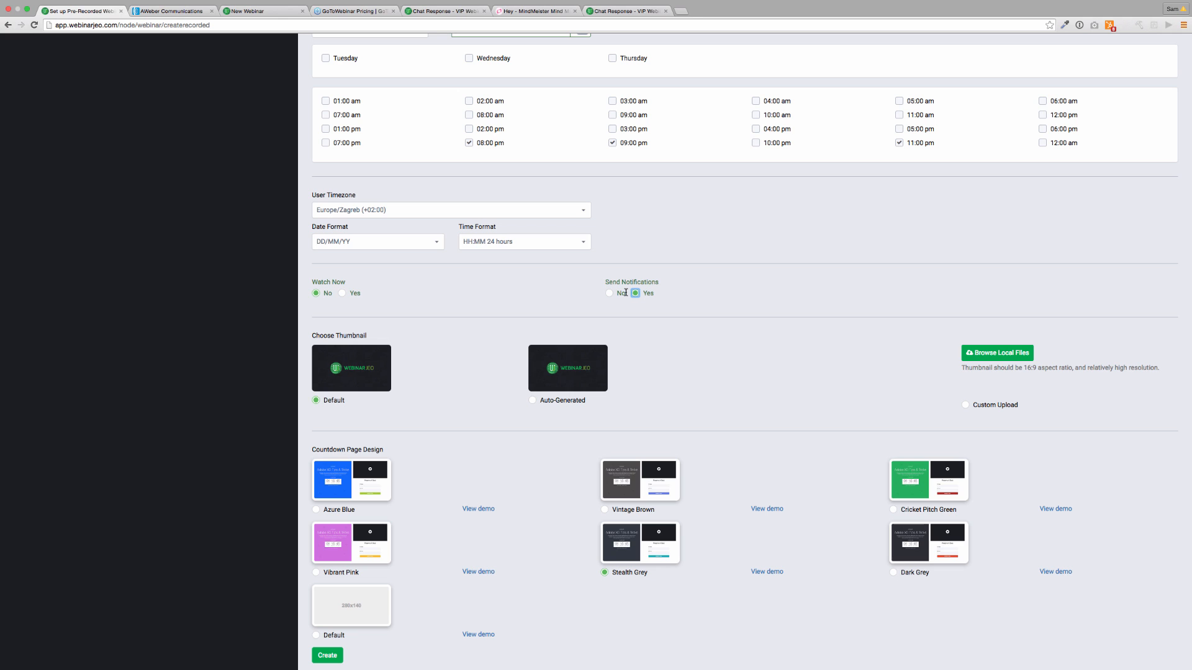
pyautogui.scroll(-1, 635, 332)
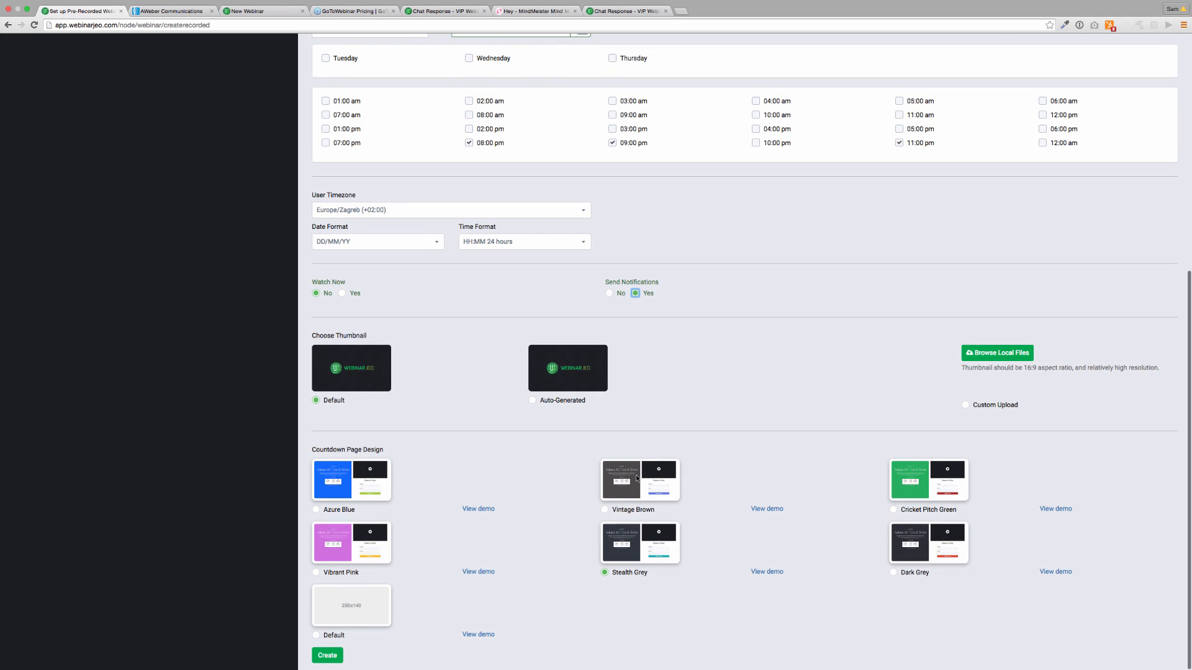
# Add Tuesday, Wednesday and Thursday as webinar days and create the pre-recorded webinar.
pyautogui.click(327, 656)
pyautogui.click(469, 94)
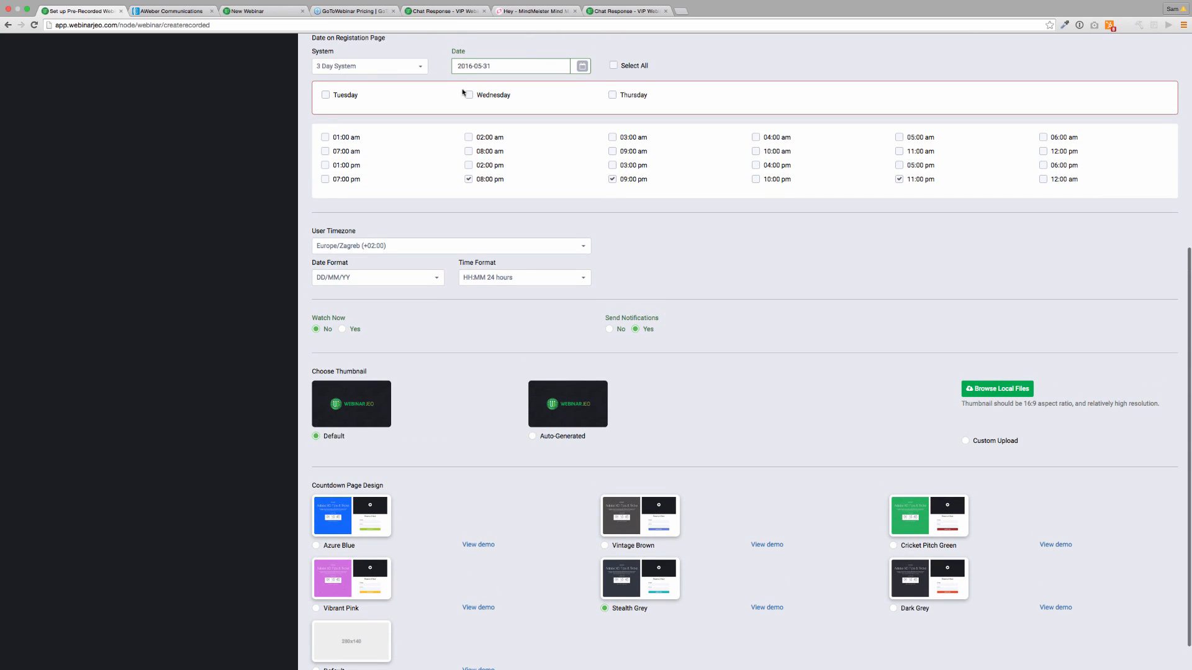
pyautogui.click(612, 94)
pyautogui.click(325, 94)
pyautogui.scroll(-1, 598, 413)
pyautogui.click(334, 656)
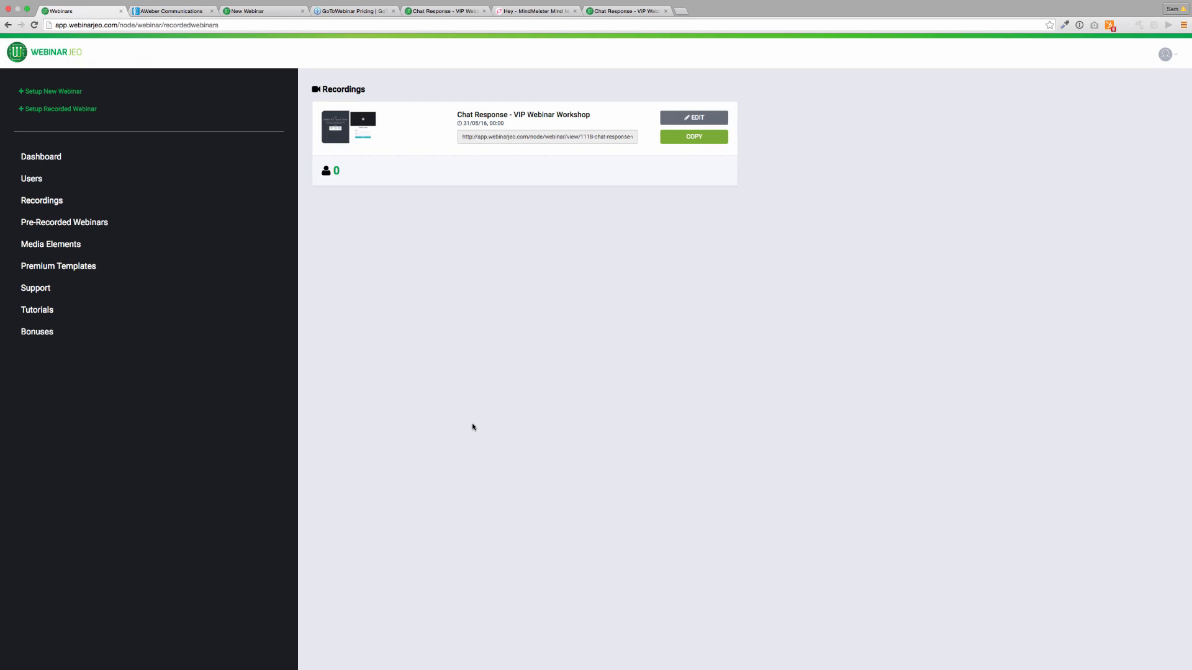
# Copy the recording's URL field and load it in a fresh browser tab.
pyautogui.click(533, 141)
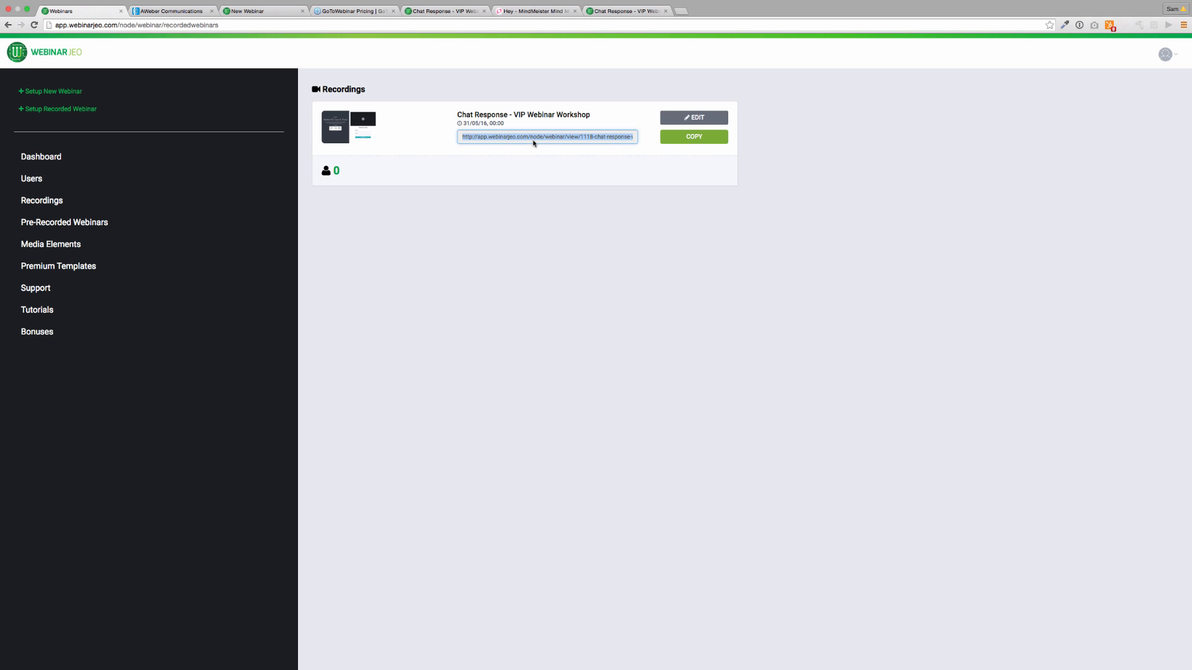
pyautogui.click(680, 12)
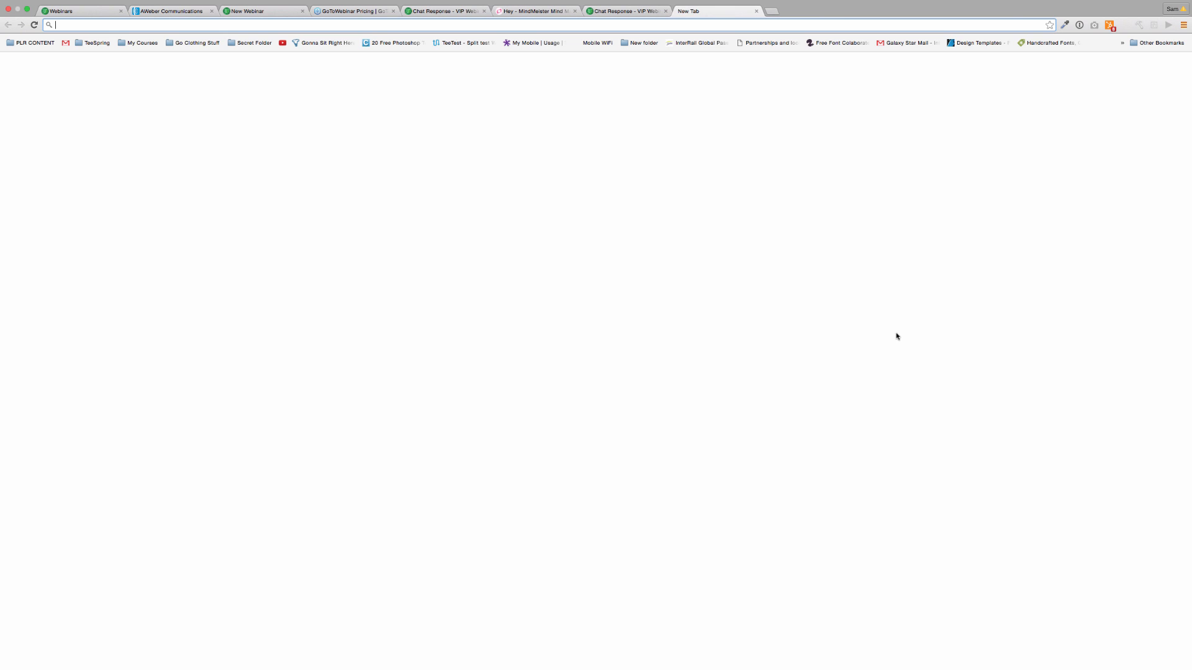
pyautogui.write('http://app.webinarjeo.com/node/webinar/view/1118-chat-response-vip-webinar-workshop')
pyautogui.press('Return')
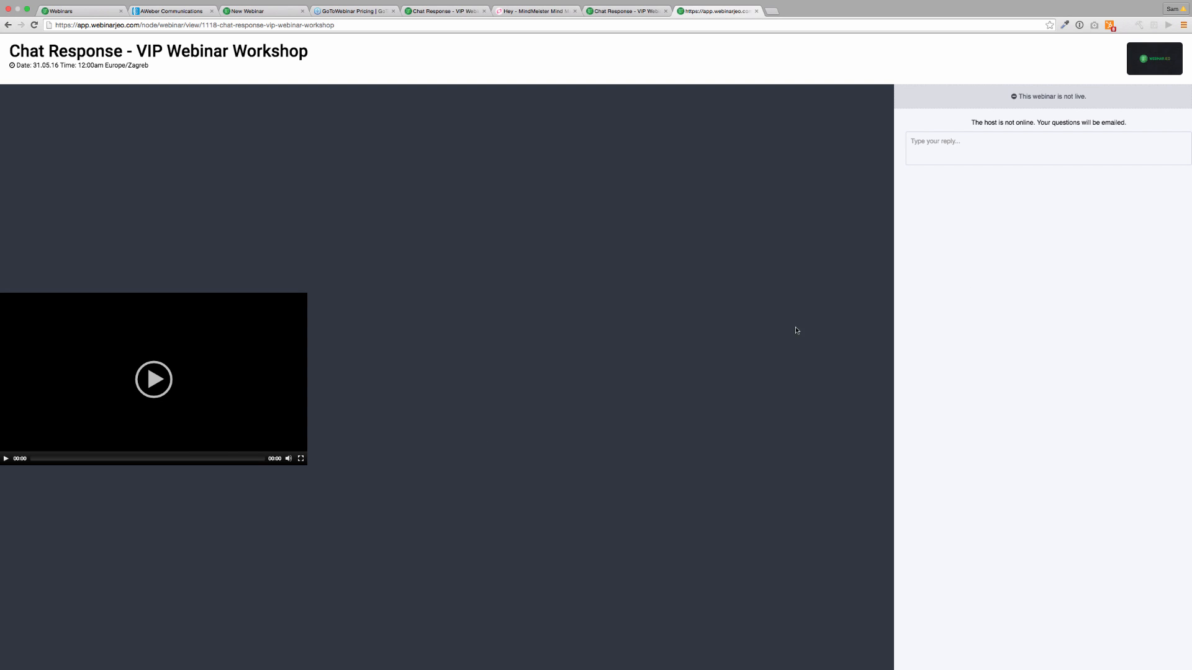
# Copy the viewing page's address and shrink Chrome to half width beside Firefox.
pyautogui.click(1147, 59)
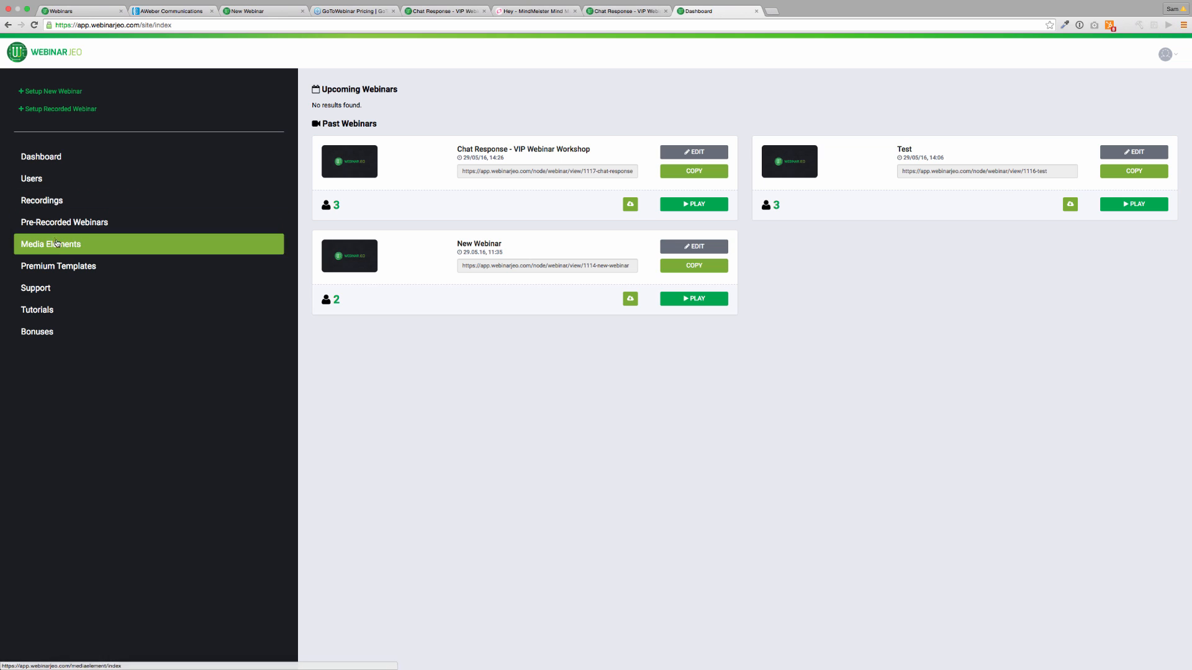
pyautogui.click(8, 25)
pyautogui.click(96, 25)
pyautogui.press('super+c')
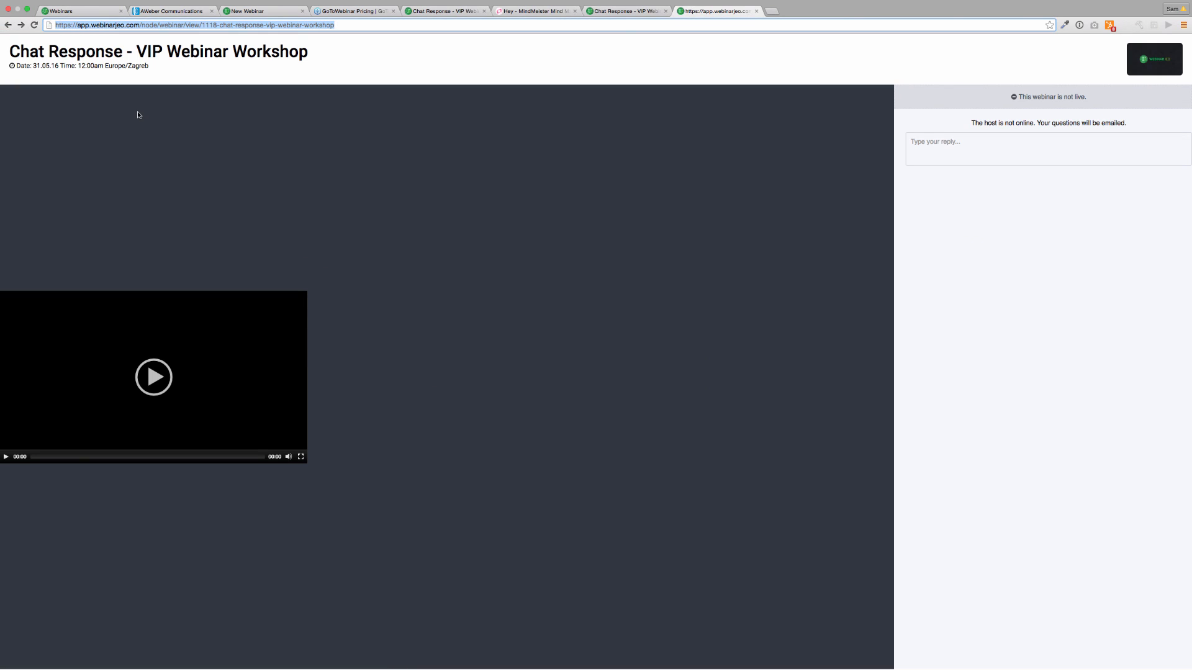
pyautogui.moveTo(1167, 245); pyautogui.dragTo(866, 248)
pyautogui.moveTo(1190, 259); pyautogui.dragTo(1136, 259)
pyautogui.click(1110, 264)
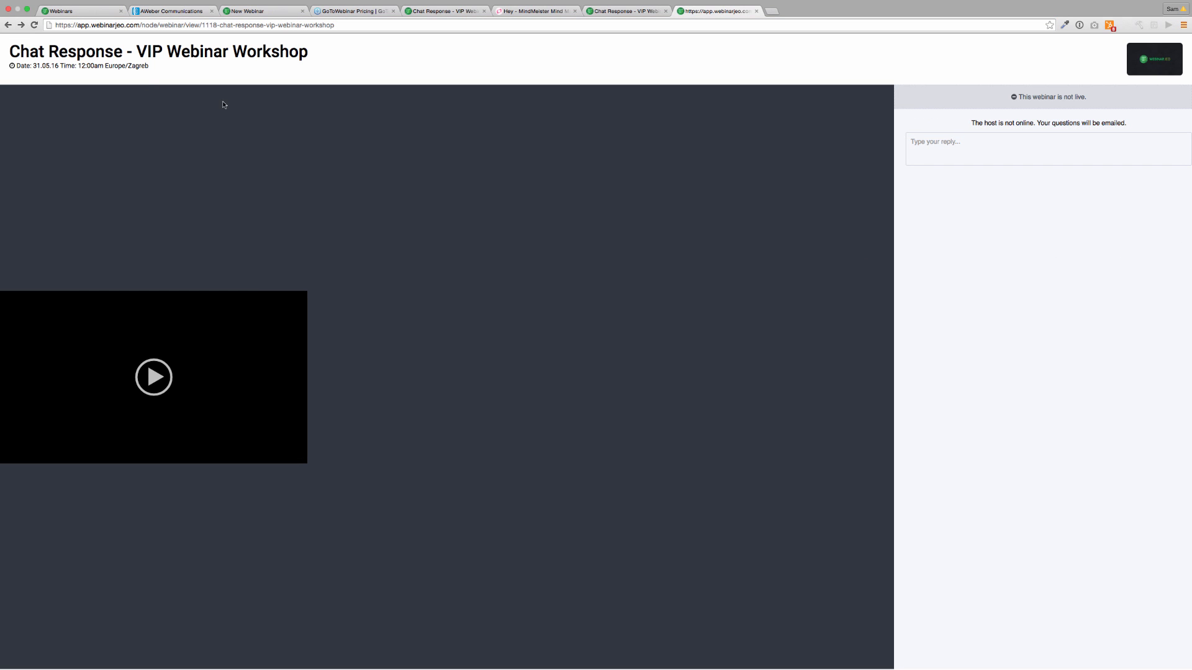
pyautogui.click(27, 9)
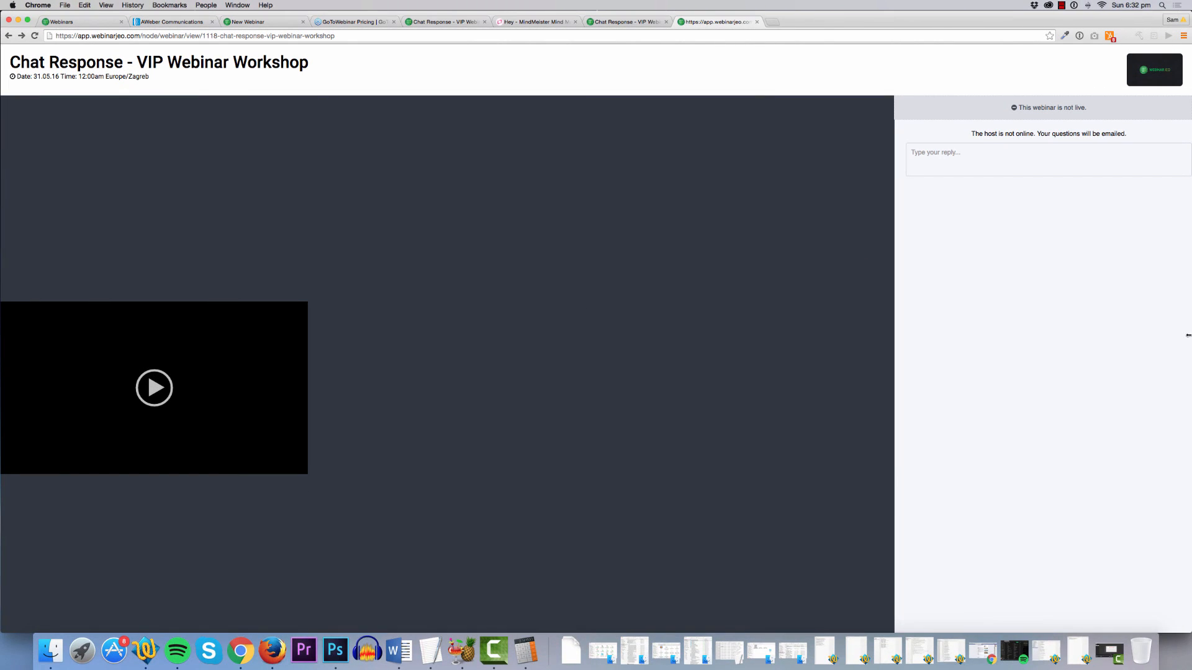
pyautogui.moveTo(1189, 331); pyautogui.dragTo(684, 329)
# Load the copied webinar registration link in Firefox.
pyautogui.click(852, 40)
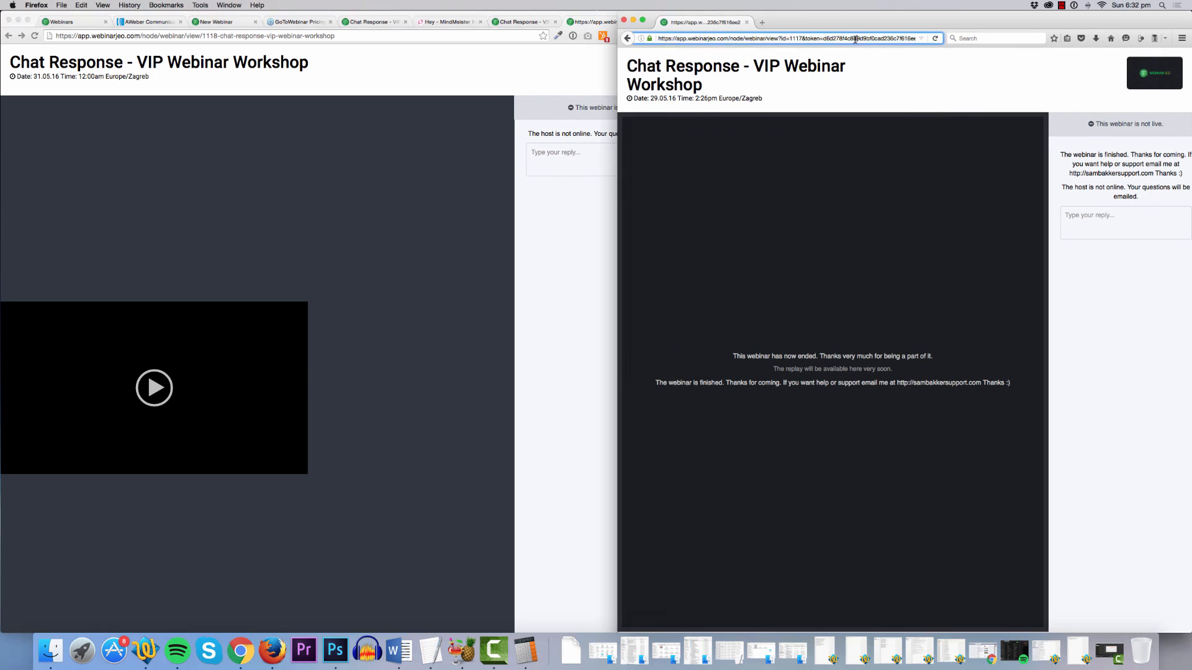
pyautogui.press('super+v')
pyautogui.press('Return')
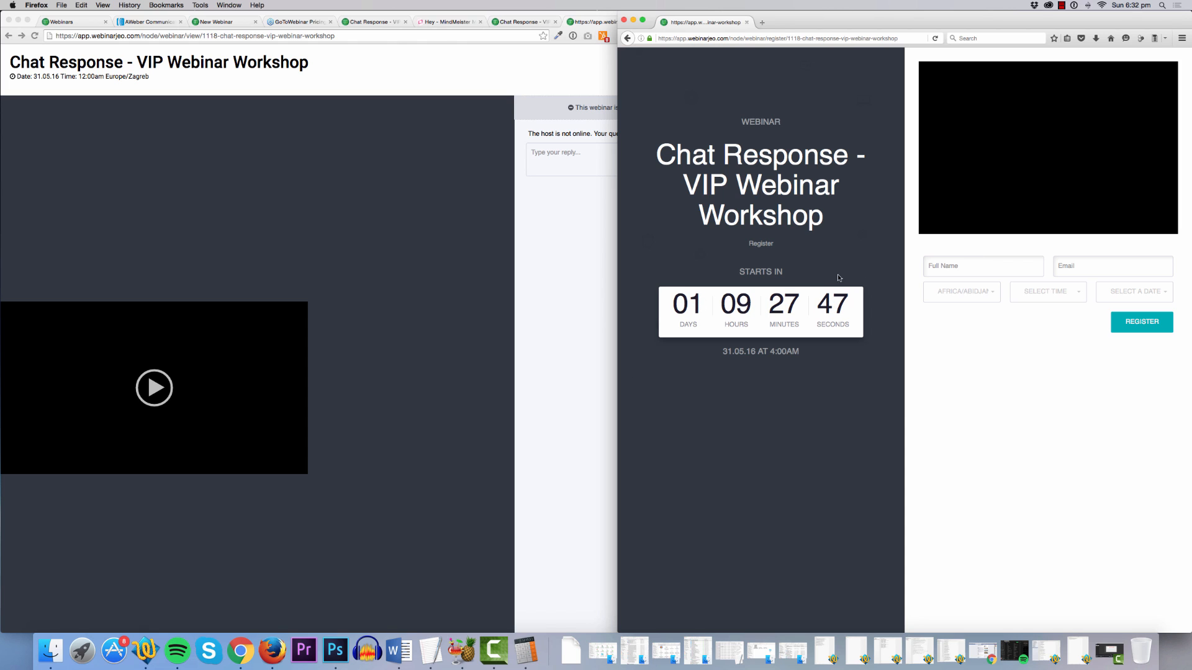
# Fill in the registrant's name and e-mail, Africa/Algiers, 22:00, 2016-05-31, and submit the registration.
pyautogui.click(939, 259)
pyautogui.click(950, 282)
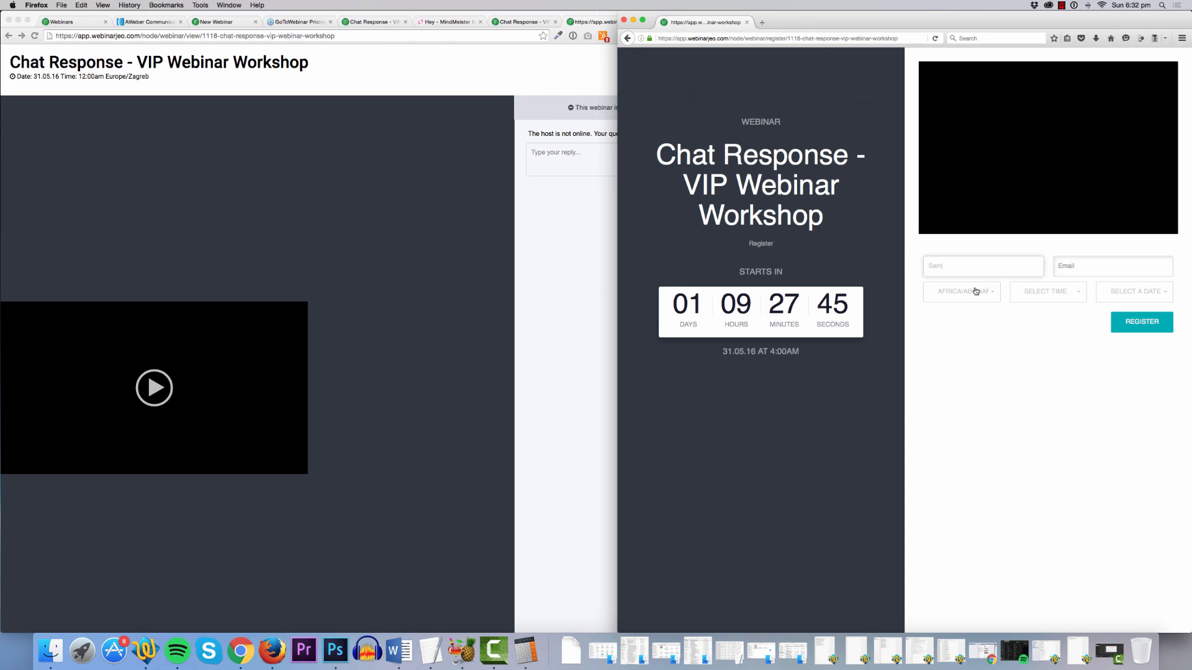
pyautogui.click(975, 292)
pyautogui.click(972, 348)
pyautogui.click(1046, 291)
pyautogui.click(1040, 321)
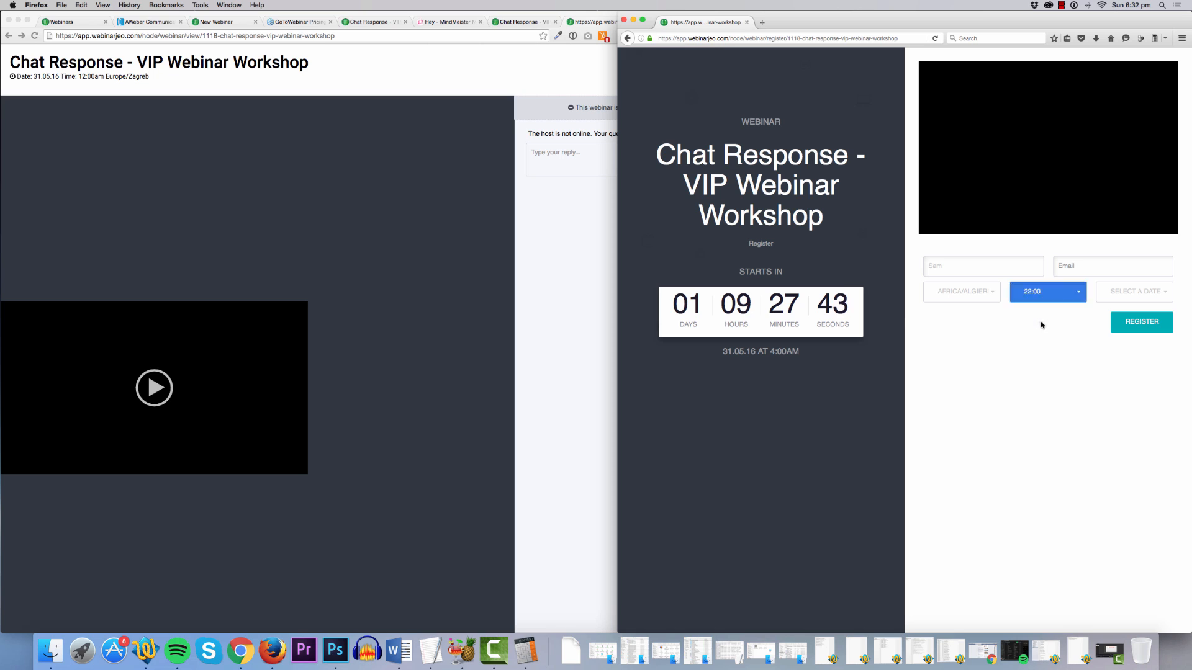
pyautogui.click(1086, 265)
pyautogui.click(1086, 281)
pyautogui.click(1125, 292)
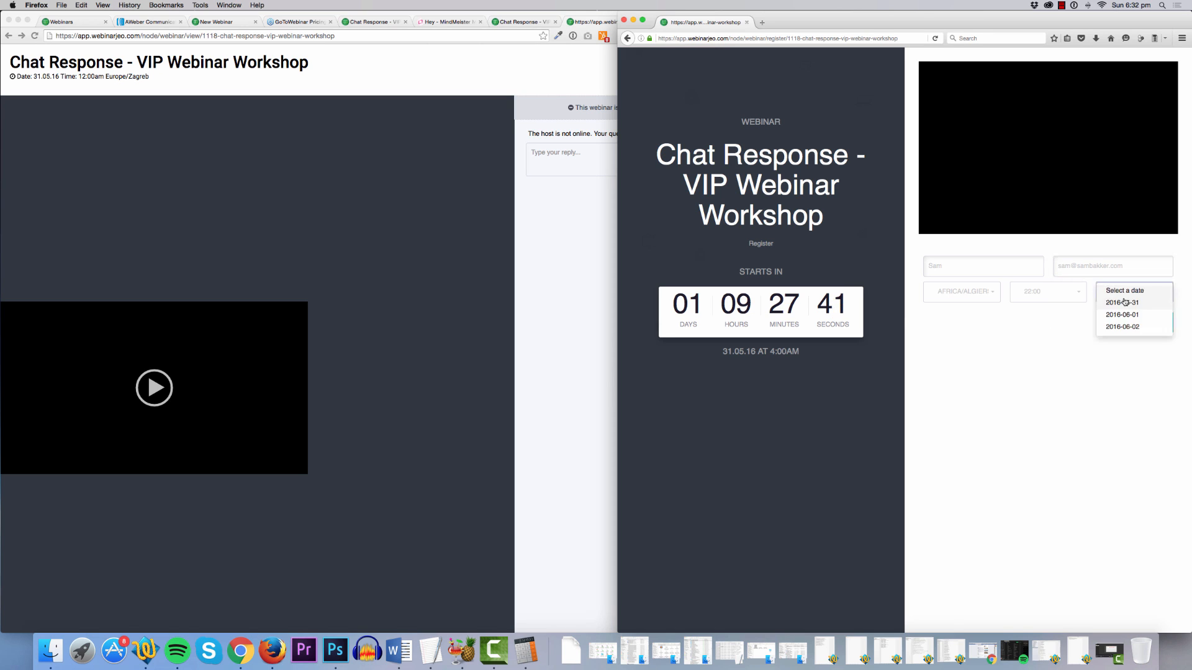
pyautogui.click(1125, 303)
pyautogui.click(982, 210)
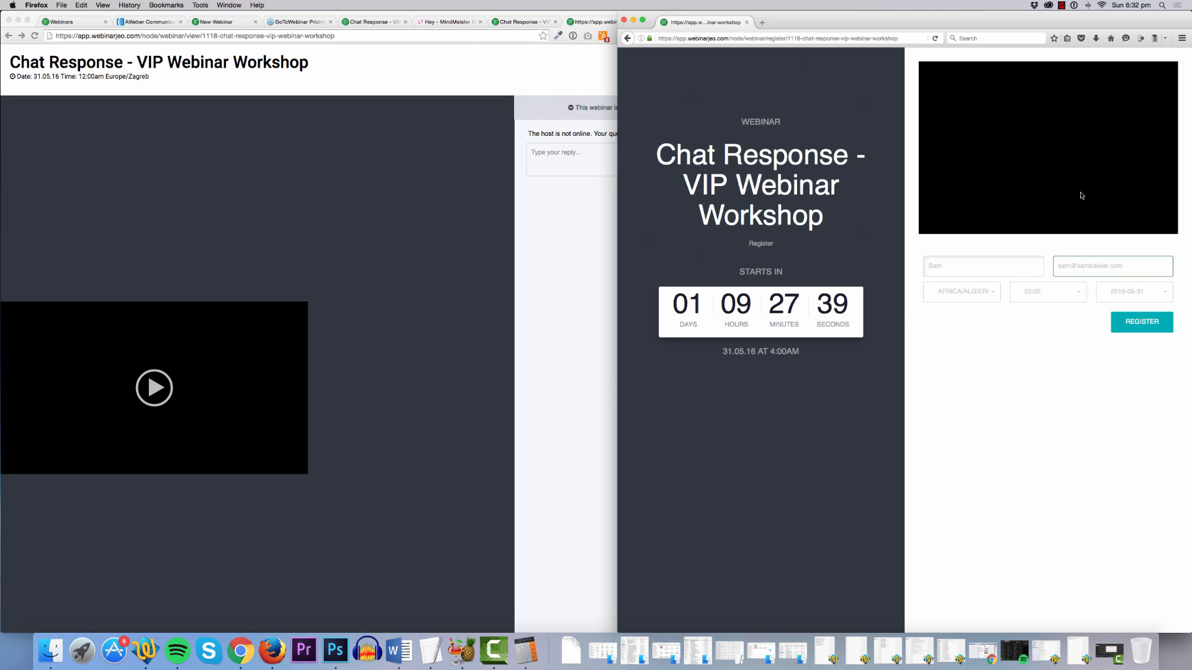
pyautogui.click(1143, 316)
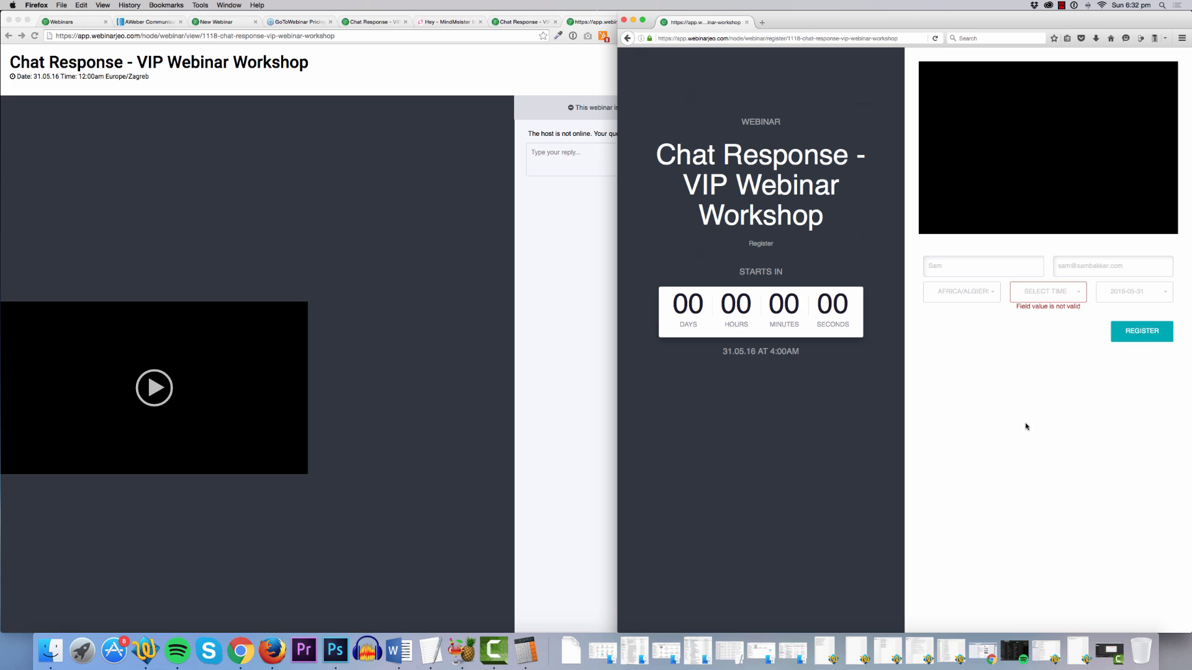
# Re-register with time 21:00 and timezone Africa/Abidjan, then widen Chrome to full screen.
pyautogui.click(1048, 291)
pyautogui.click(1049, 314)
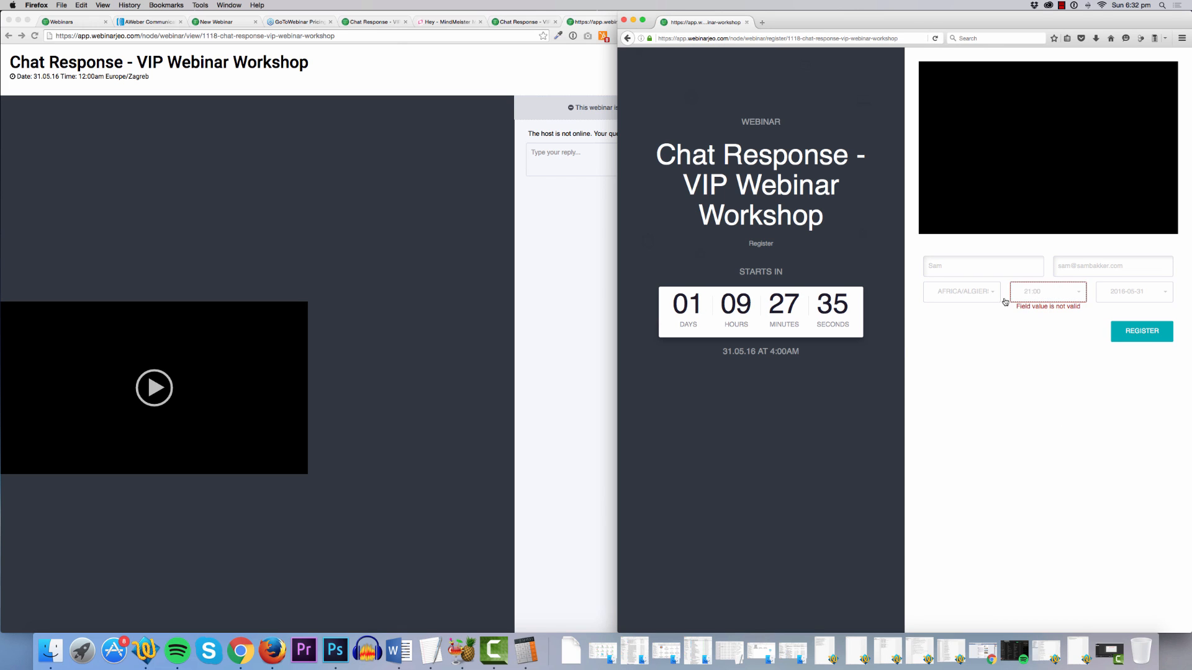
pyautogui.click(971, 297)
pyautogui.click(969, 311)
pyautogui.click(1128, 323)
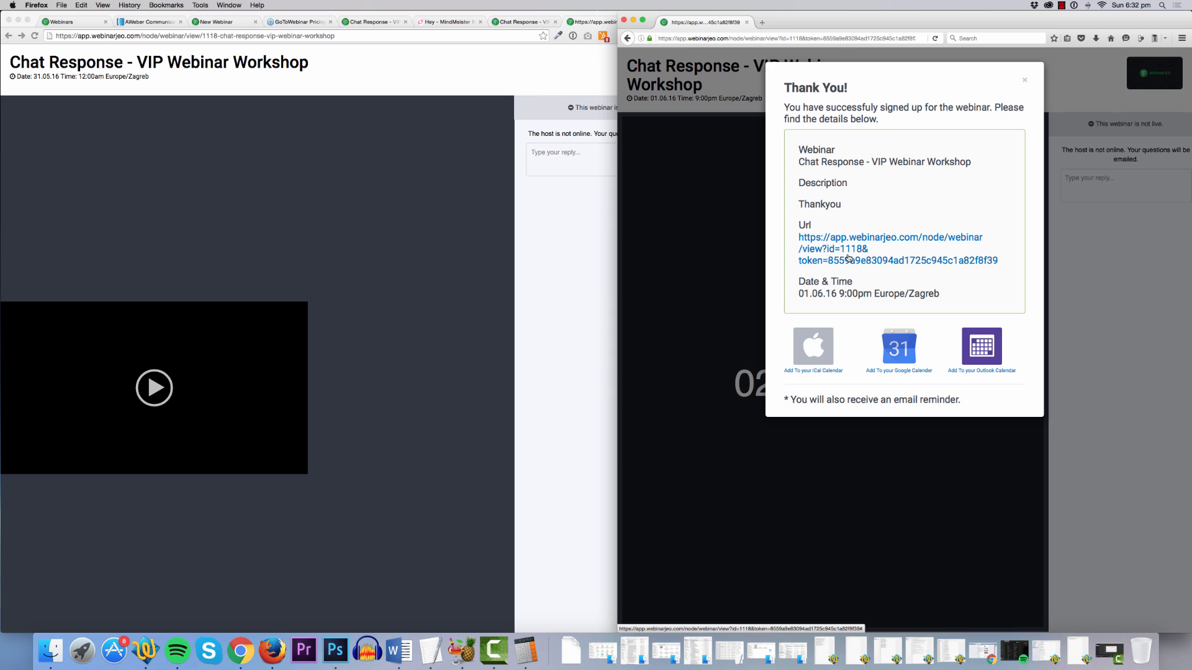
pyautogui.click(110, 200)
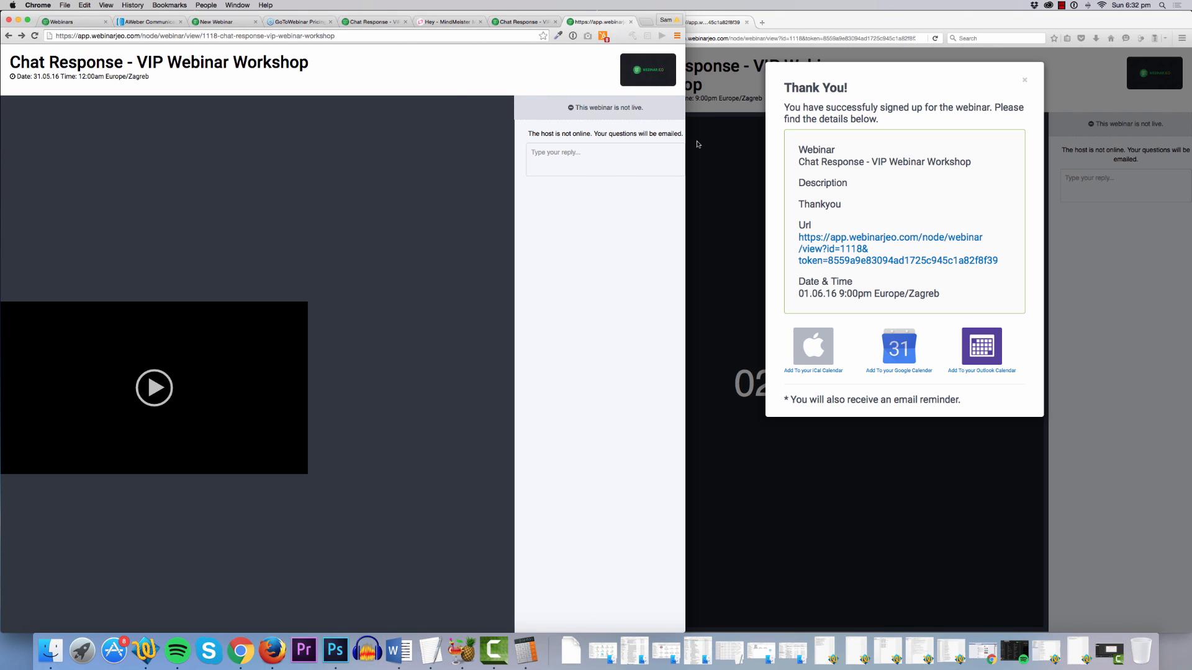
pyautogui.moveTo(688, 144); pyautogui.dragTo(1190, 142)
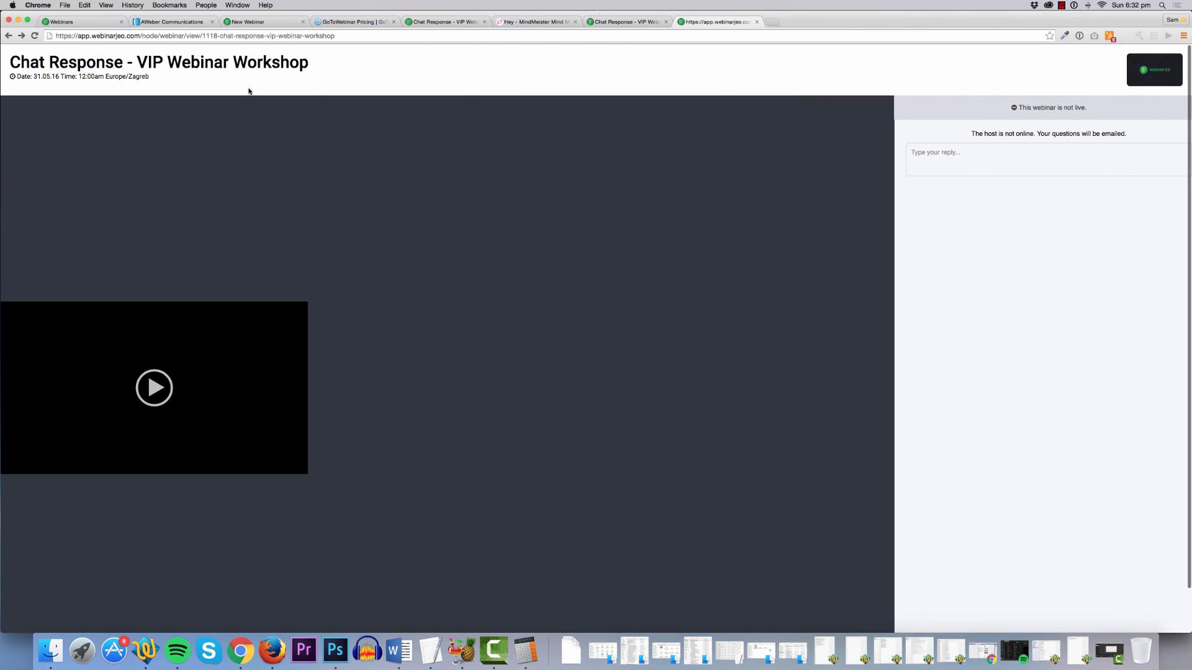
# Return to the Recordings list in Chrome and deselect the webinar link.
pyautogui.click(64, 22)
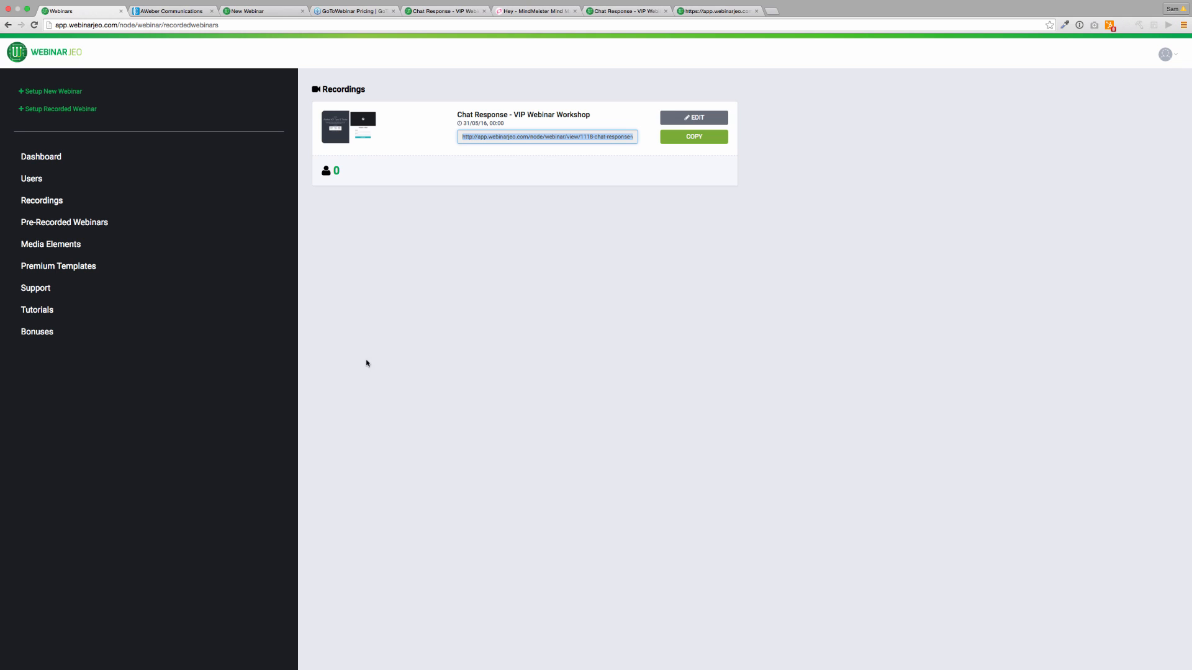
pyautogui.moveTo(336, 171); pyautogui.dragTo(386, 241)
pyautogui.click(387, 244)
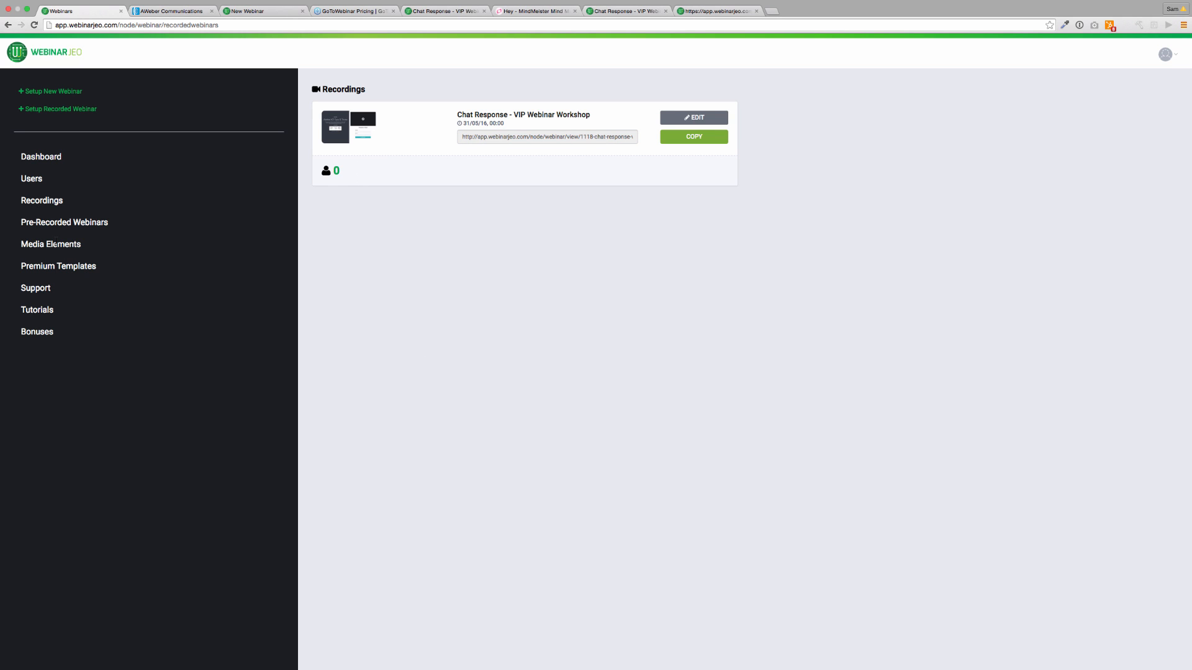
# Check the Support section, close its blank tab, and go to Media Elements.
pyautogui.click(98, 287)
pyautogui.click(204, 11)
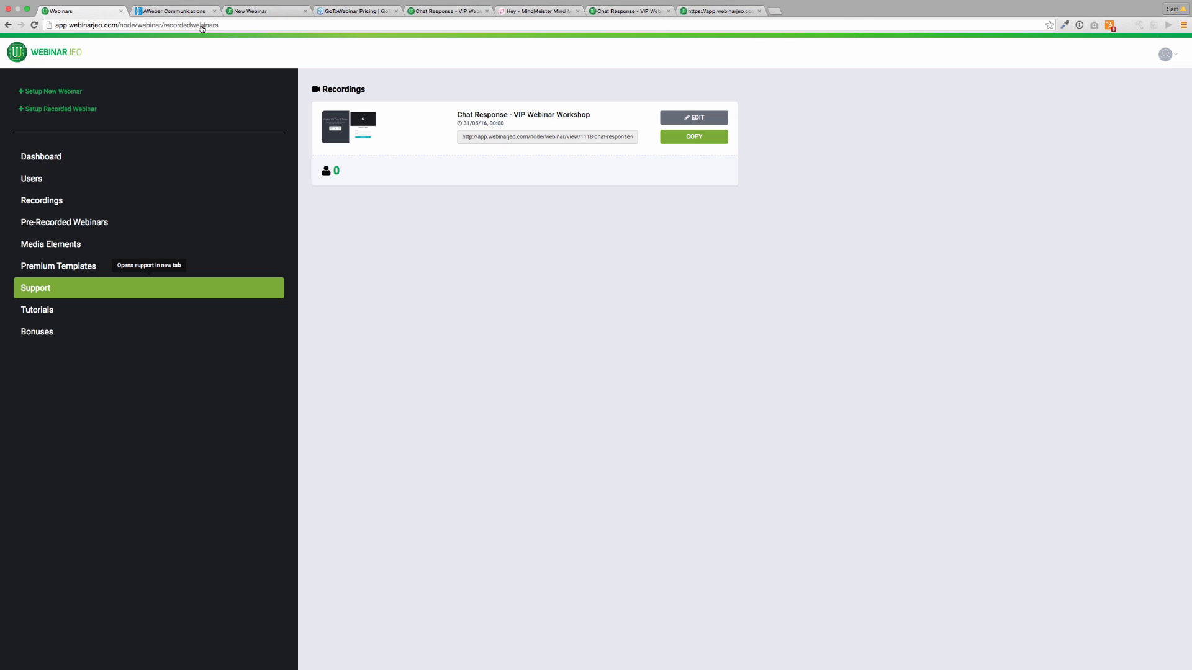
pyautogui.click(51, 244)
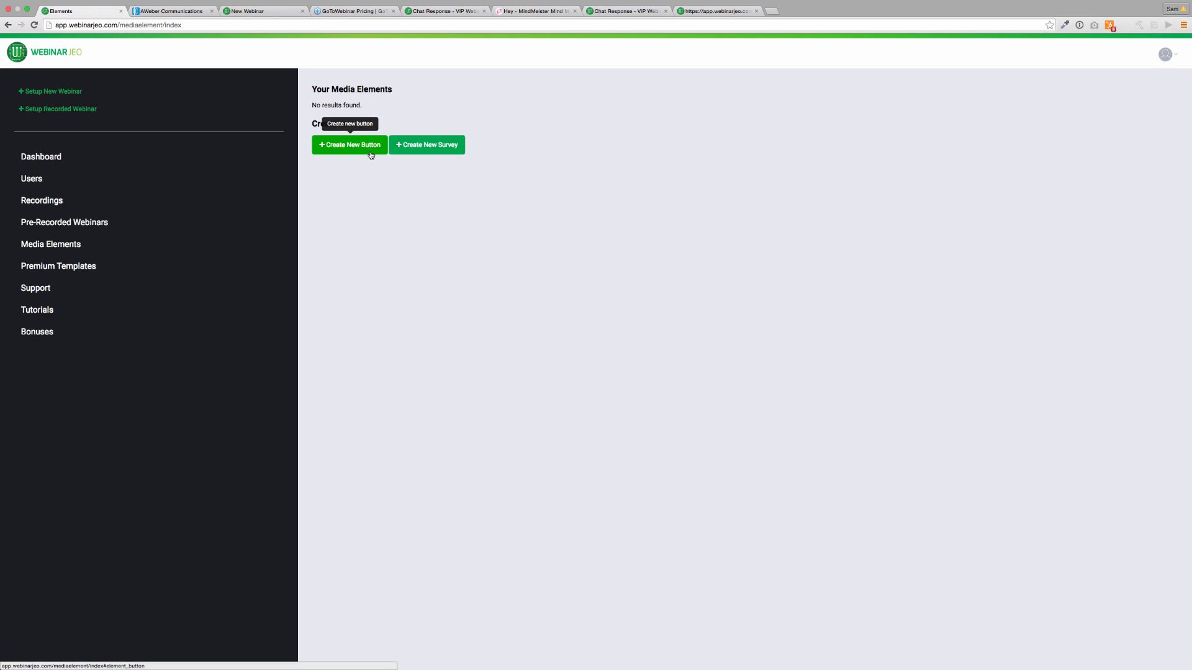
# Preview the new survey and new button forms, then return to the Dashboard webinar list.
pyautogui.click(413, 150)
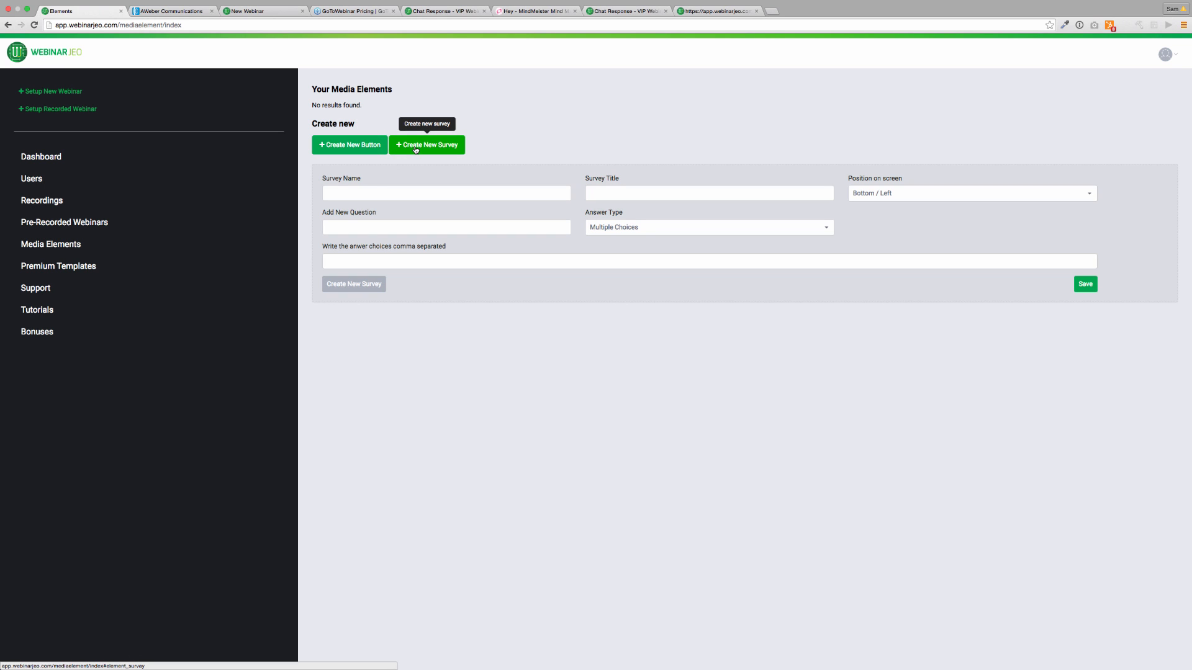
pyautogui.click(361, 150)
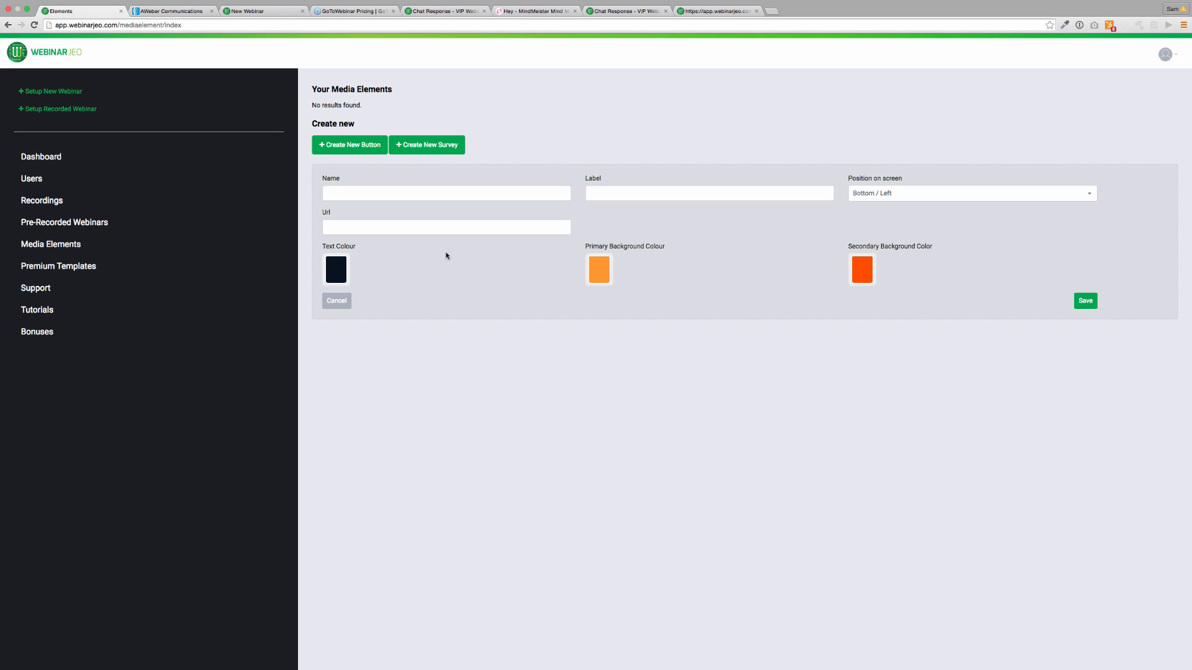
pyautogui.click(180, 157)
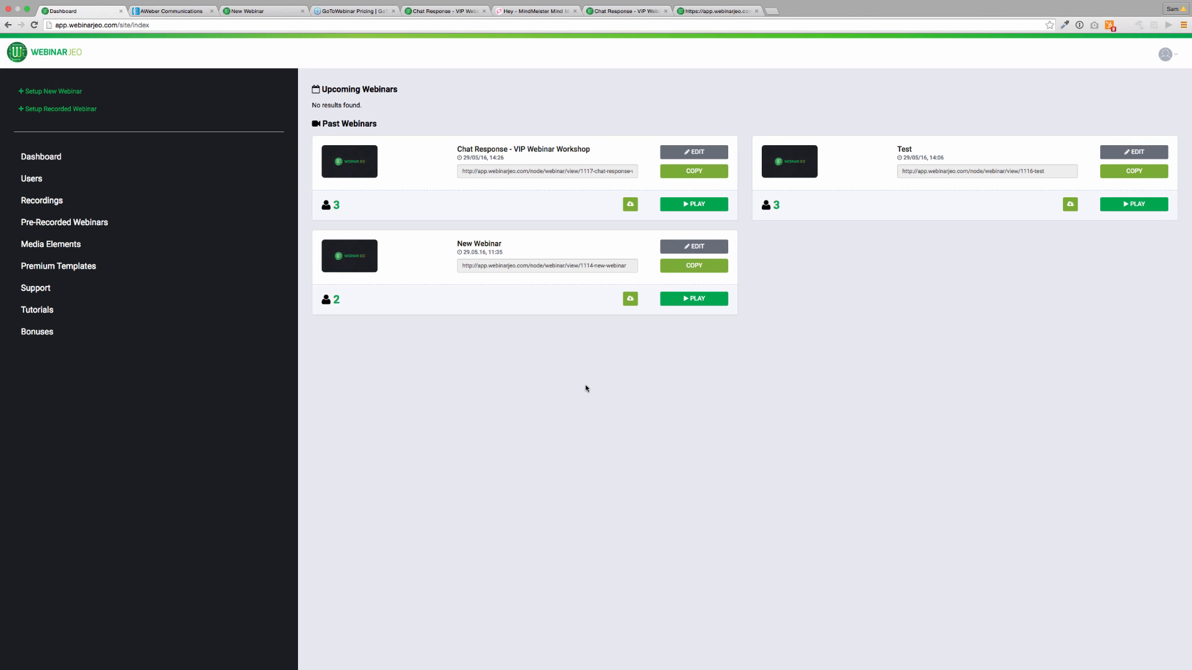